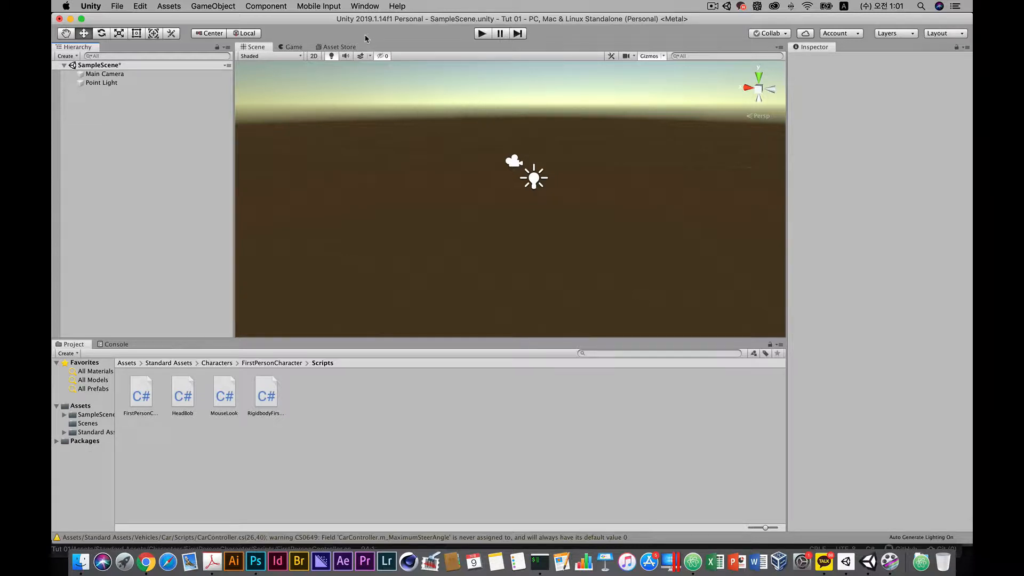
Open the Asset Store inside the editor.
click(347, 47)
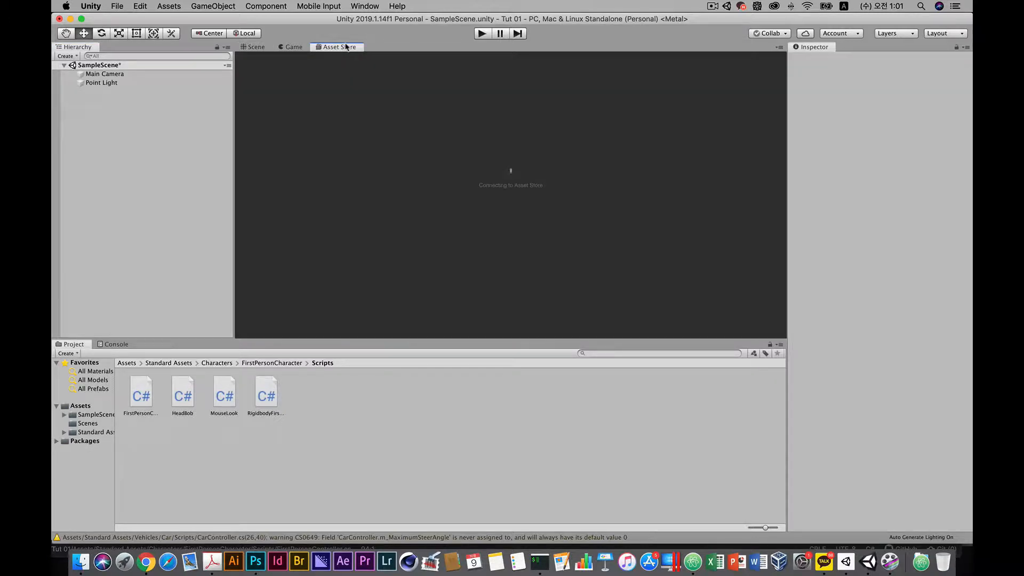
click(256, 47)
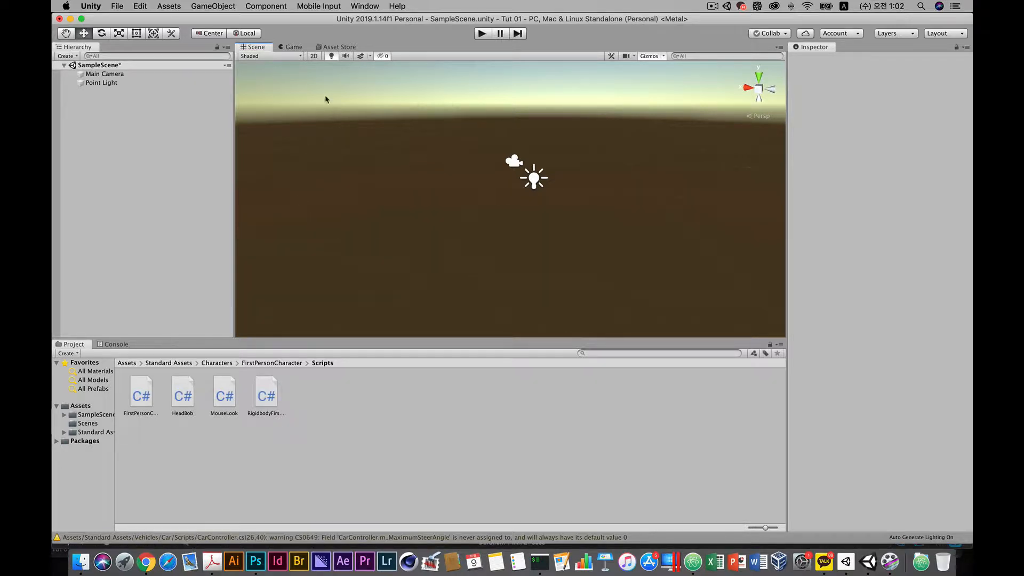
click(347, 49)
click(254, 49)
click(354, 6)
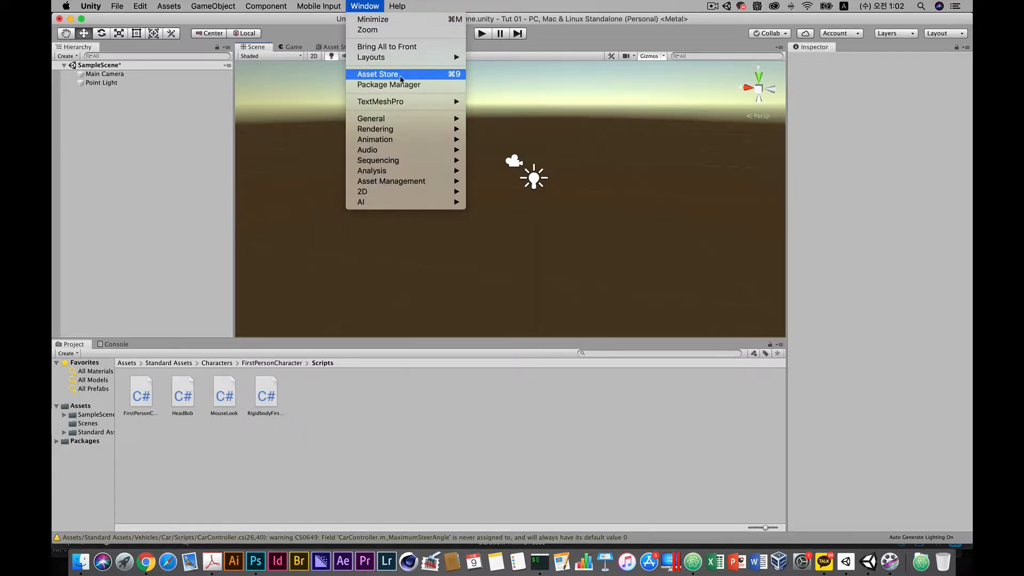
click(401, 79)
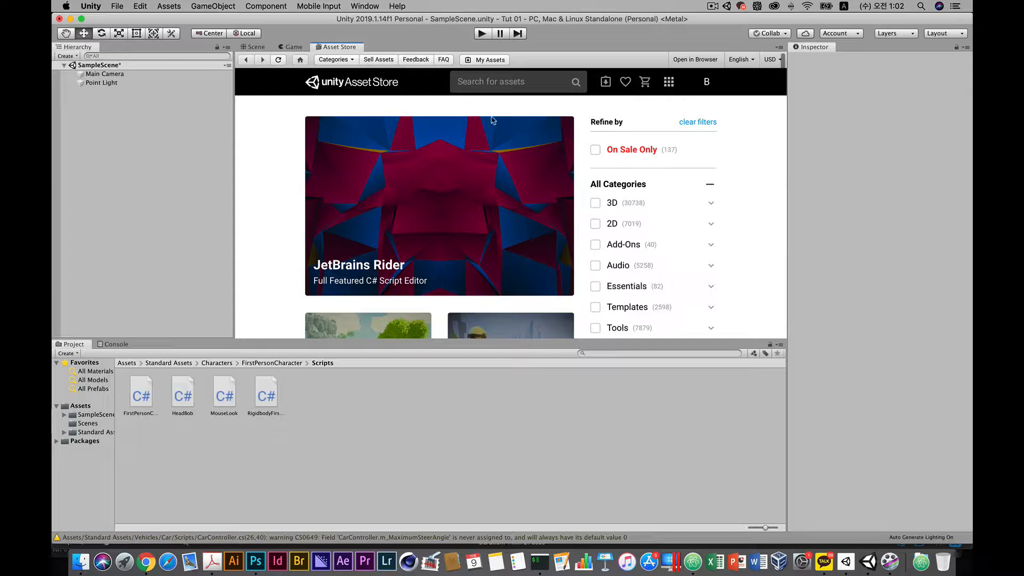
Look through the Asset Store home page, including the featured, recommended and popular assets.
scroll(438, 209, down, 5)
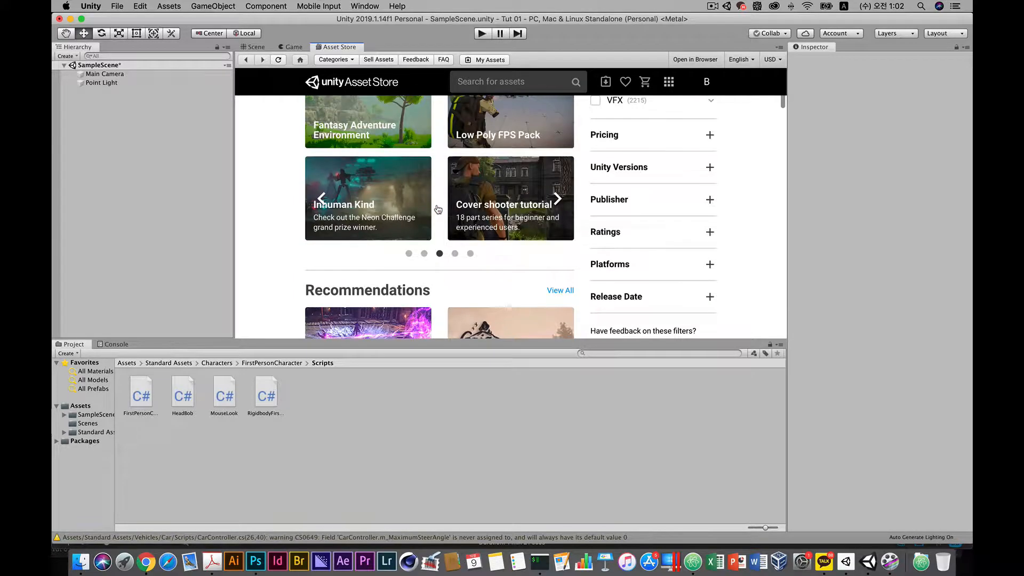
scroll(442, 213, up, 5)
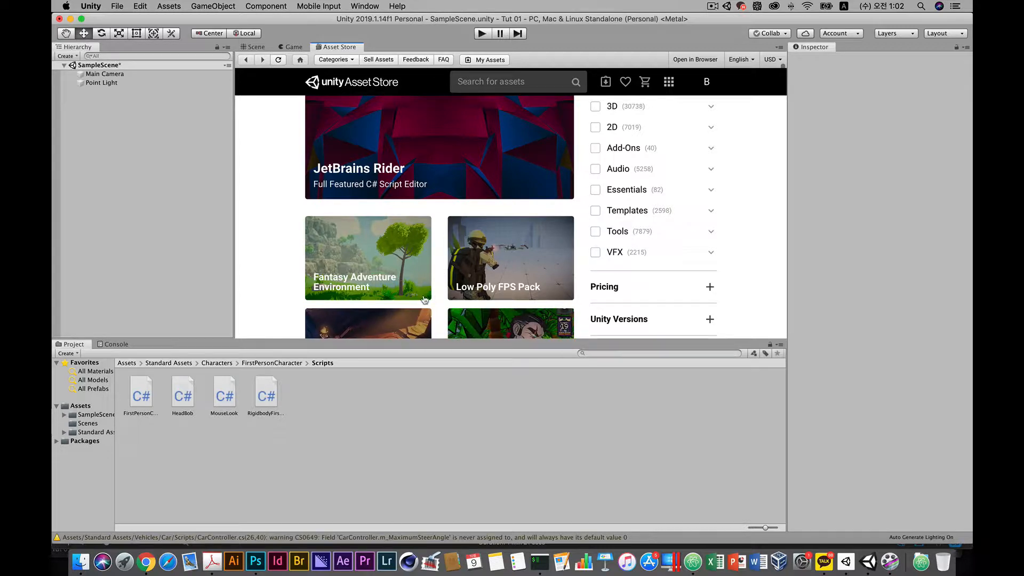
scroll(476, 232, down, 5)
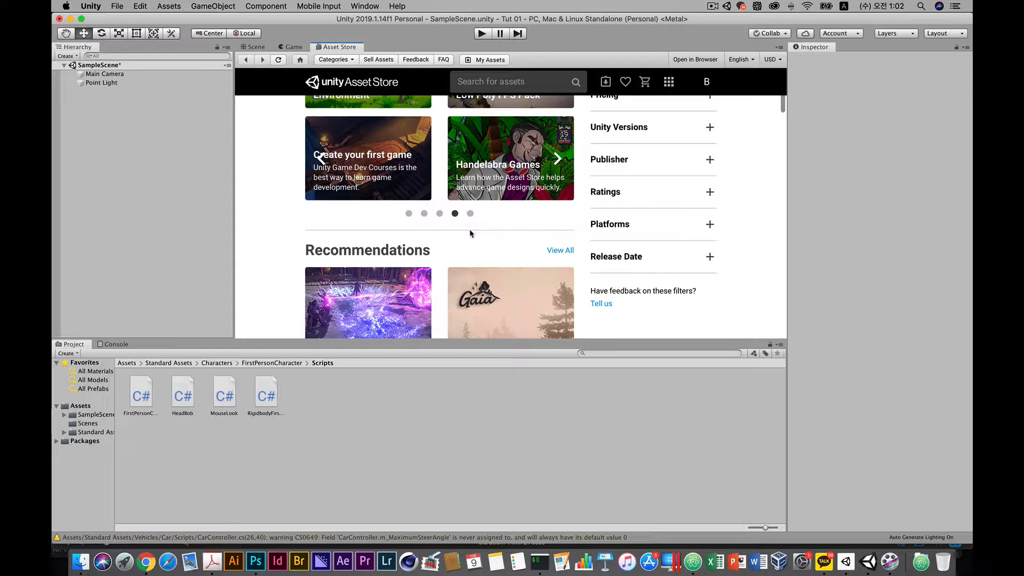
scroll(471, 234, down, 6)
scroll(471, 233, up, 4)
scroll(472, 233, down, 2)
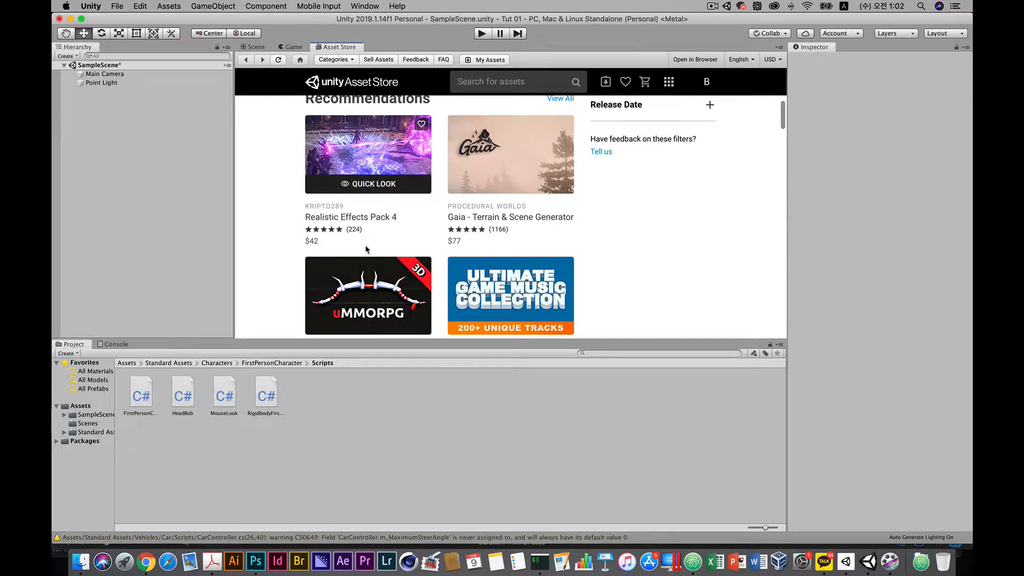
scroll(320, 243, up, 1)
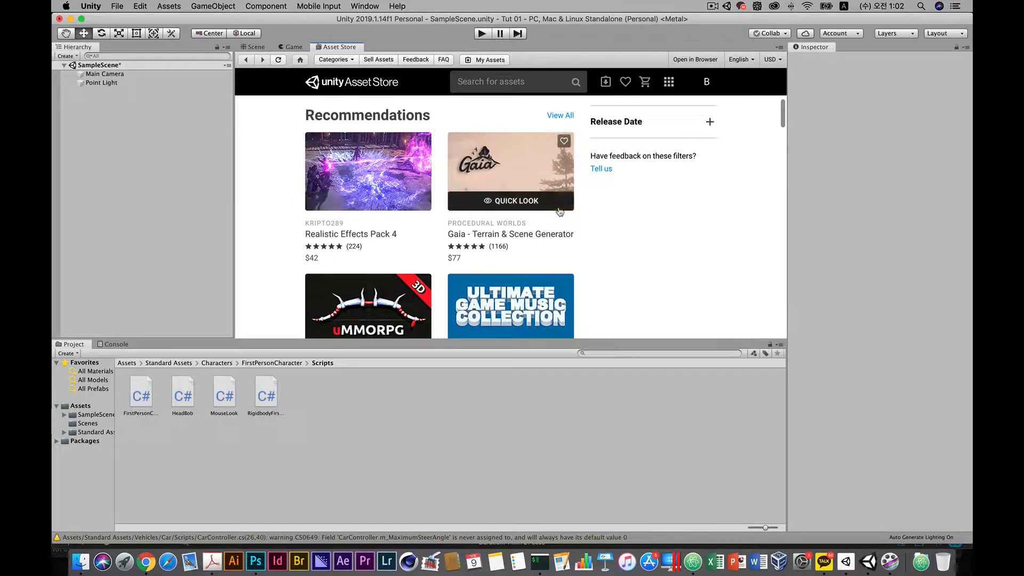
scroll(560, 211, up, 5)
scroll(560, 211, down, 12)
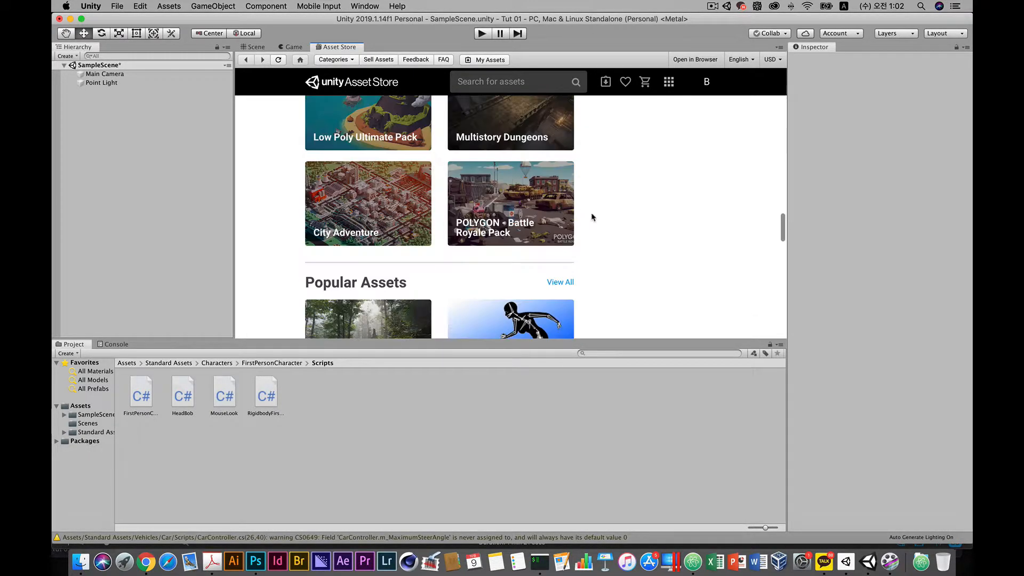
scroll(592, 217, up, 5)
scroll(589, 219, up, 10)
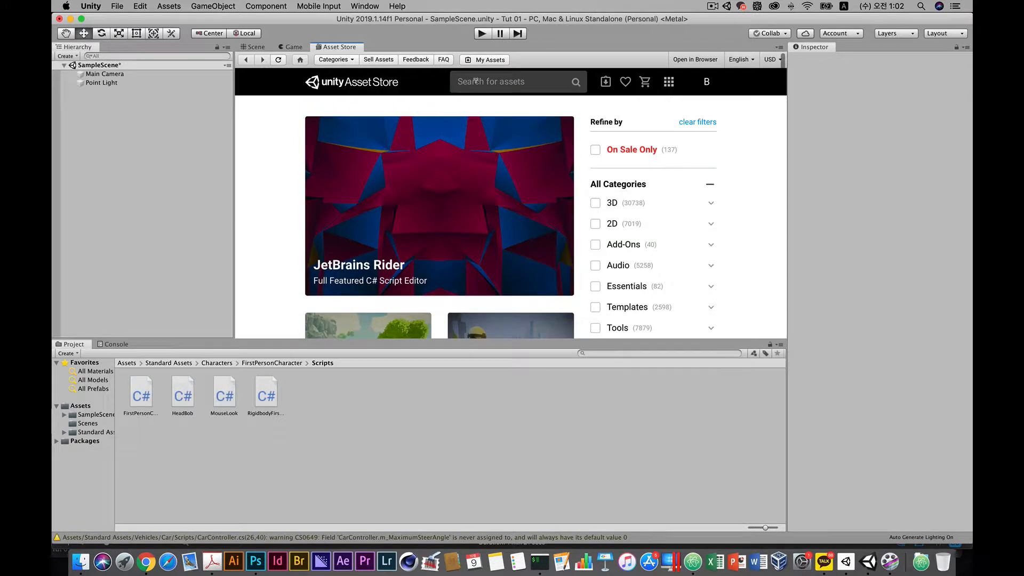
Search the Asset Store for "standard assets" and open the free Standard Assets package from Unity Technologies.
click(476, 80)
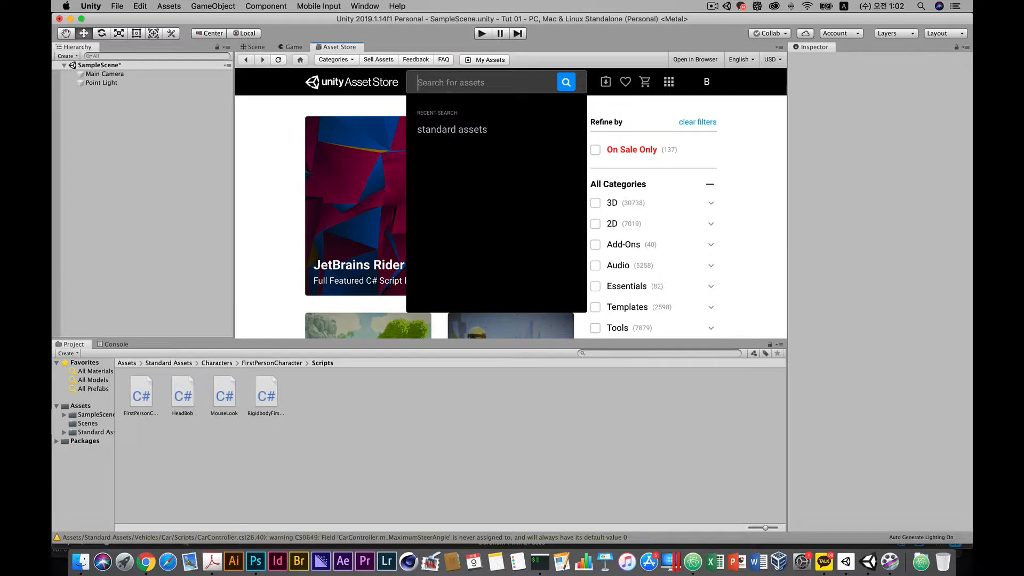
text(stan)
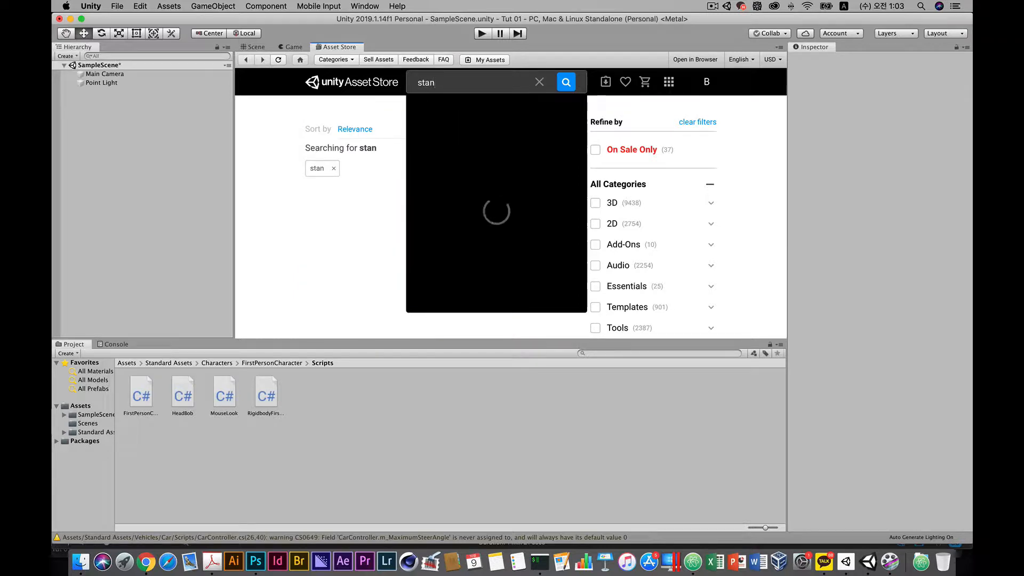
text(dard assets)
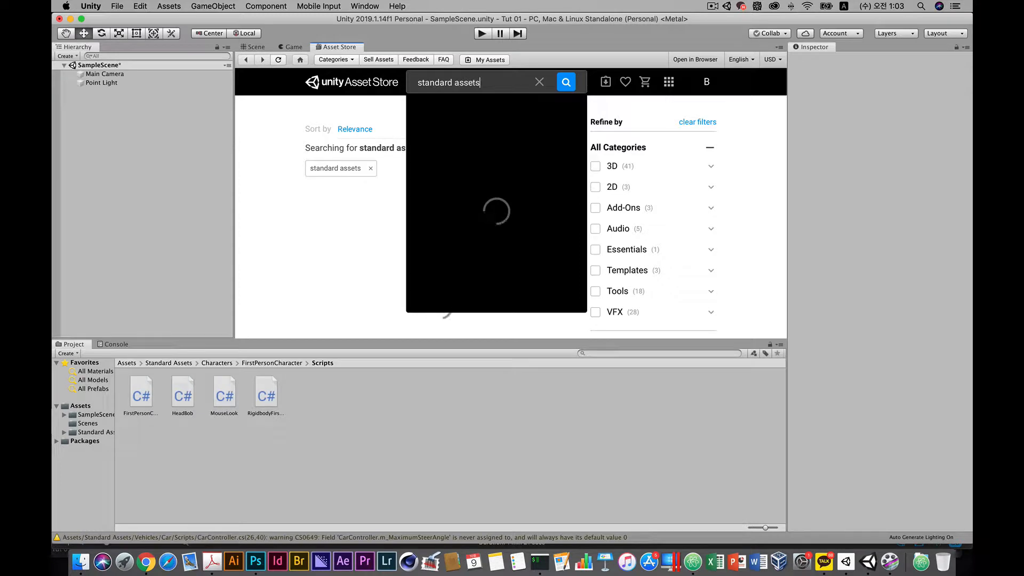
key(Return)
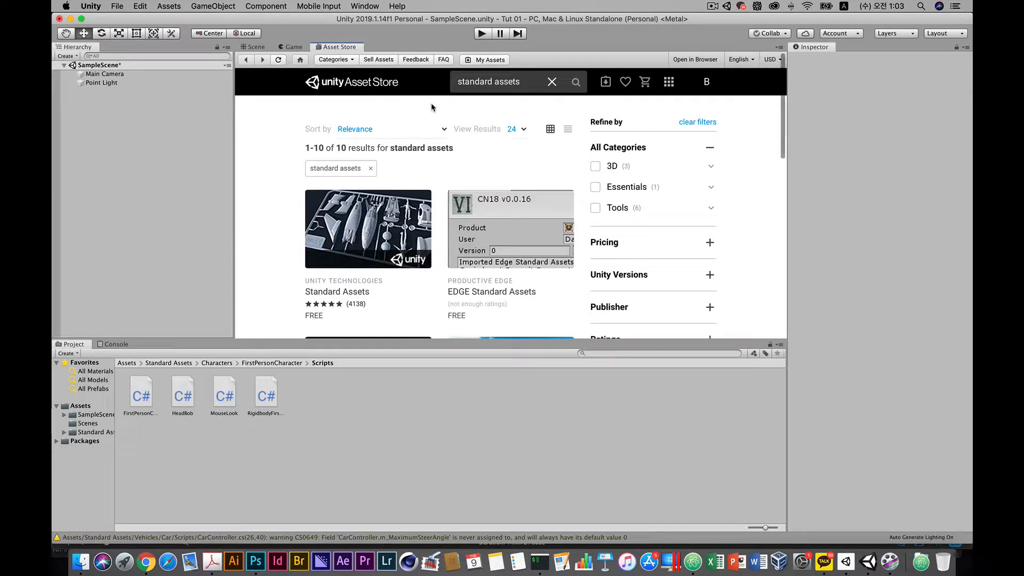
mouse_move(326, 207)
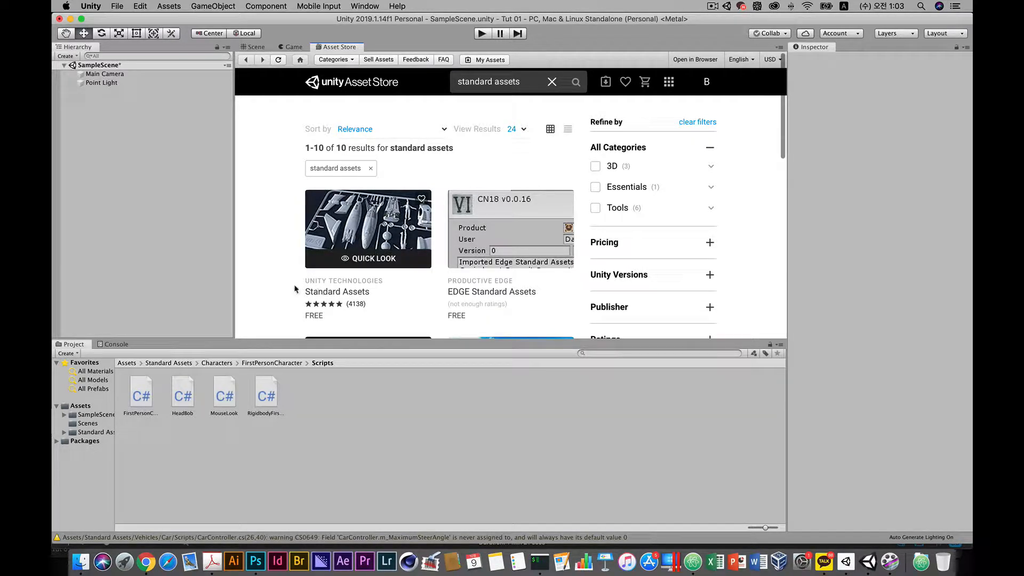
click(370, 215)
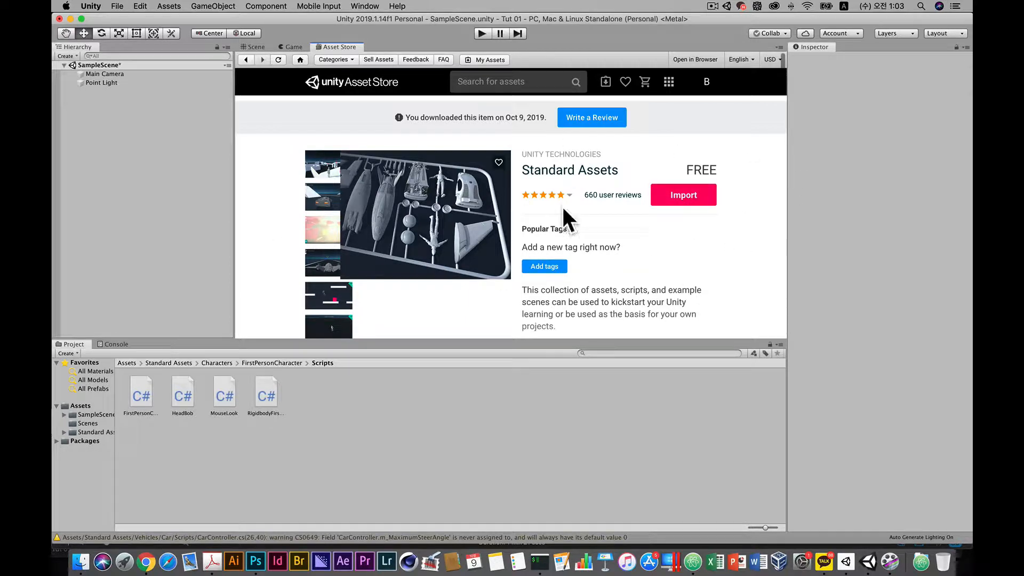
Try to import the Standard Assets package into the project, and close the import window.
click(688, 197)
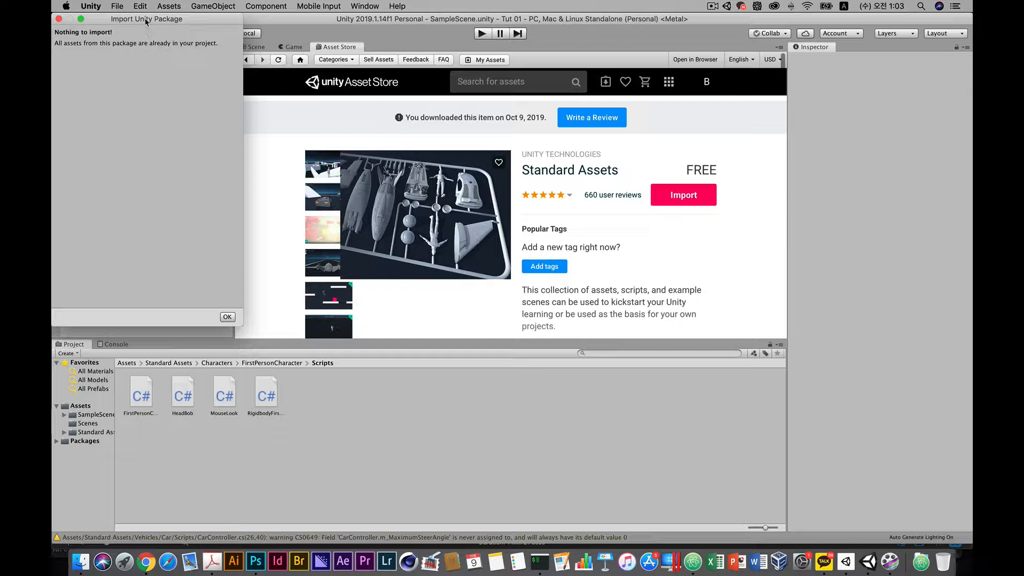
drag(146, 20, 419, 130)
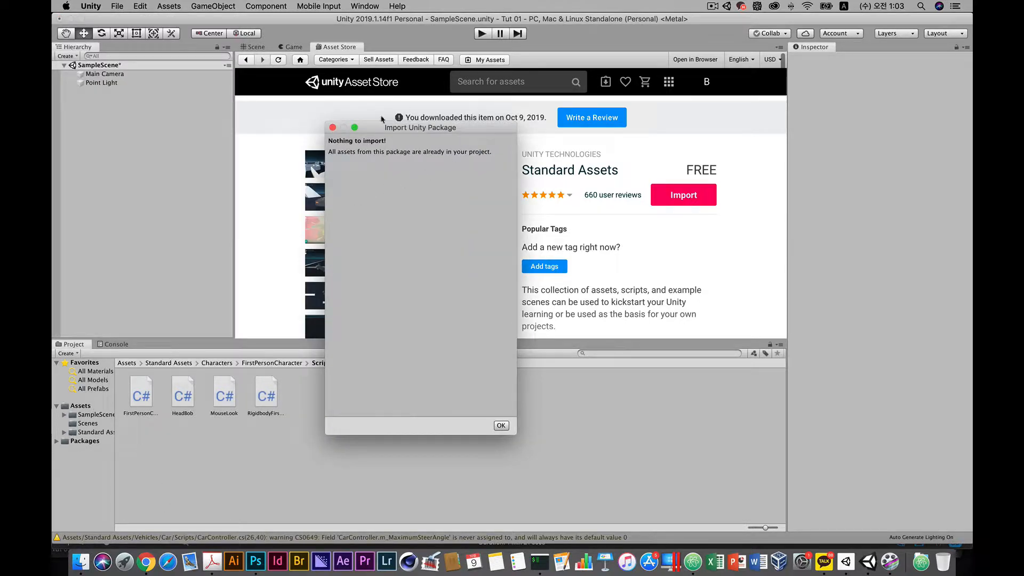
drag(388, 130, 137, 55)
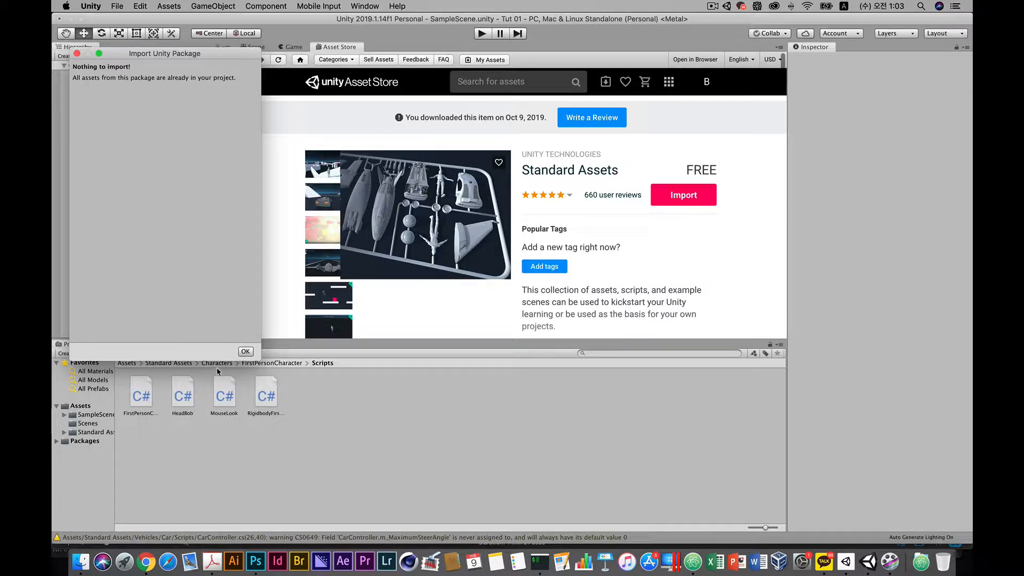
click(245, 352)
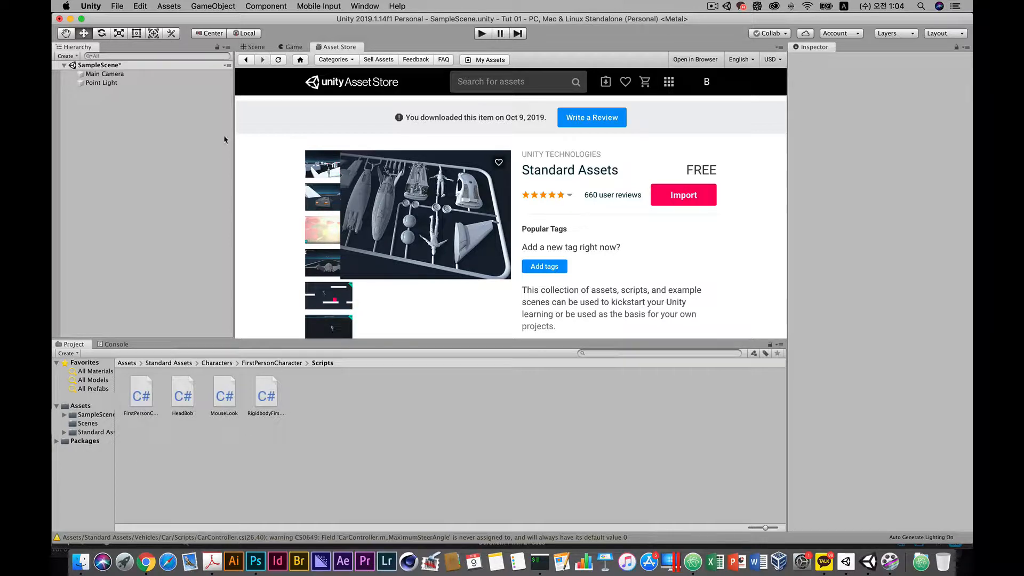
Return to the Scene view and open the project's Standard Assets folder with a wider folder tree.
click(257, 47)
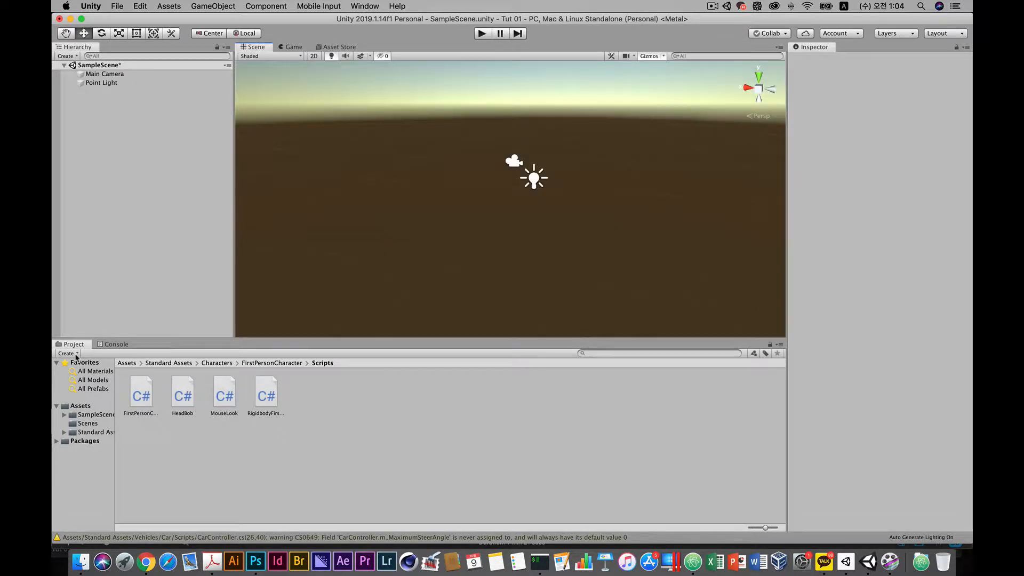
click(94, 433)
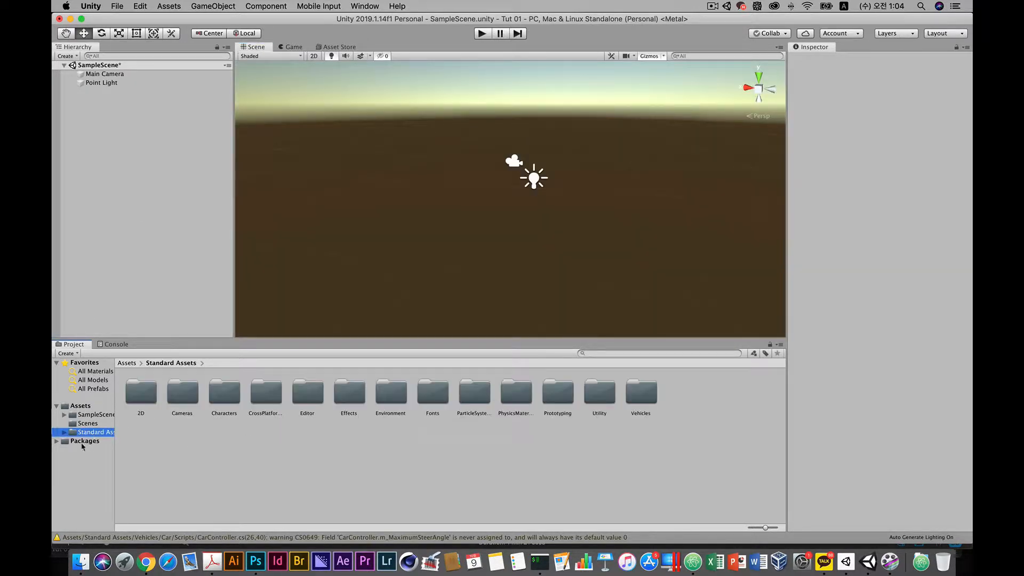
click(114, 440)
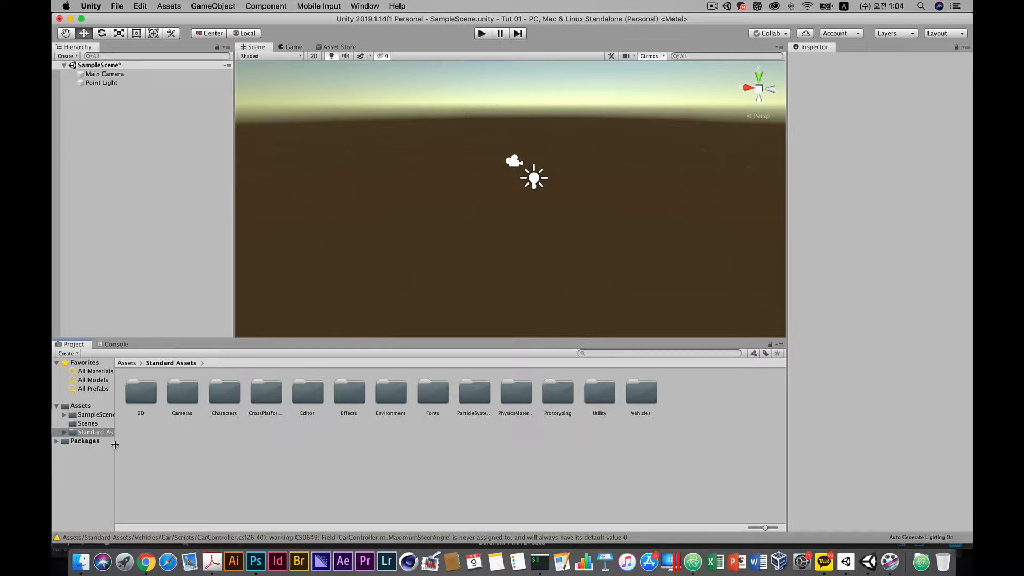
drag(114, 446, 202, 446)
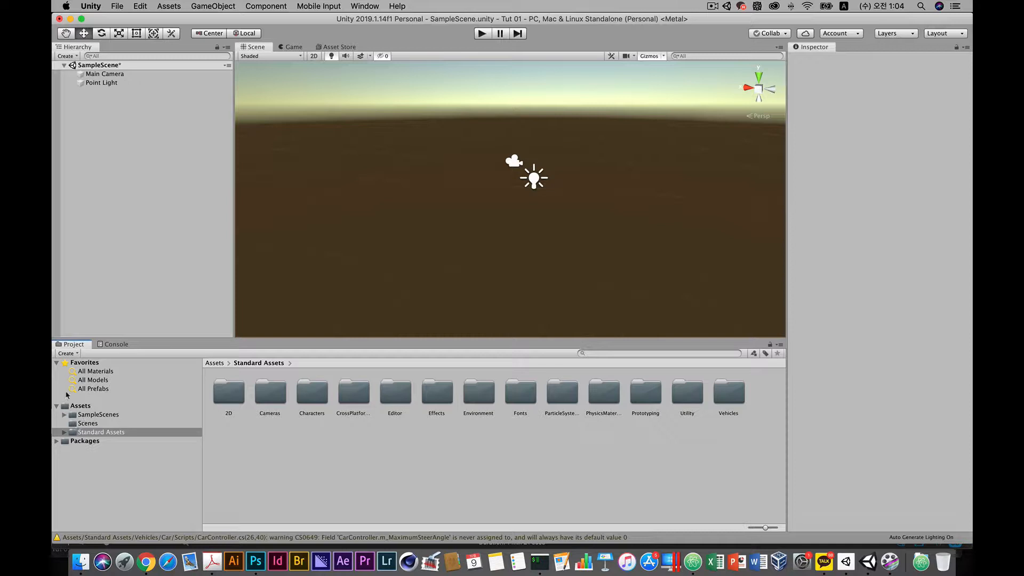
click(74, 432)
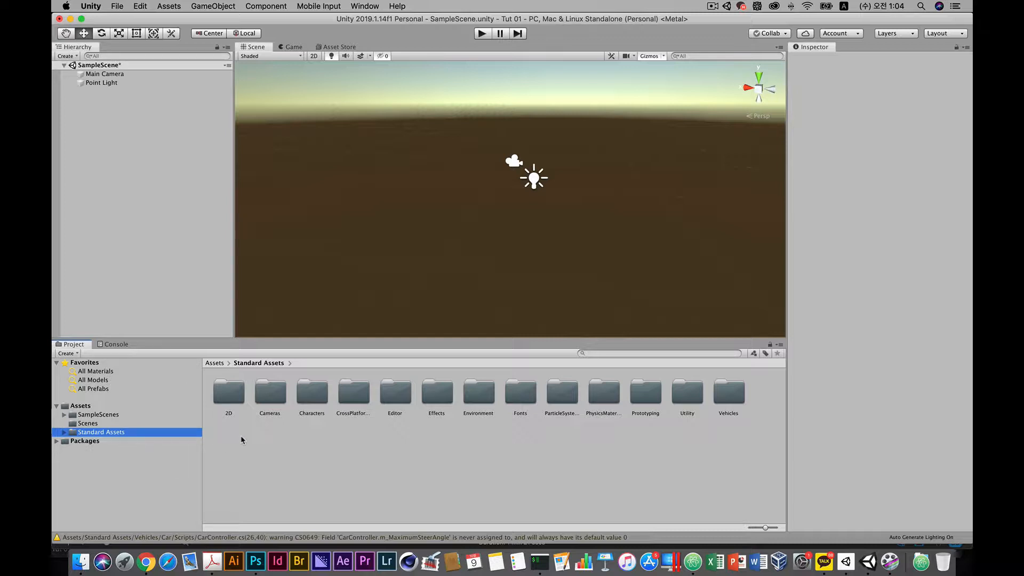
Examine the Standard Assets subfolders one by one, from Cameras and Characters to Prototyping and Utility.
click(247, 408)
click(278, 402)
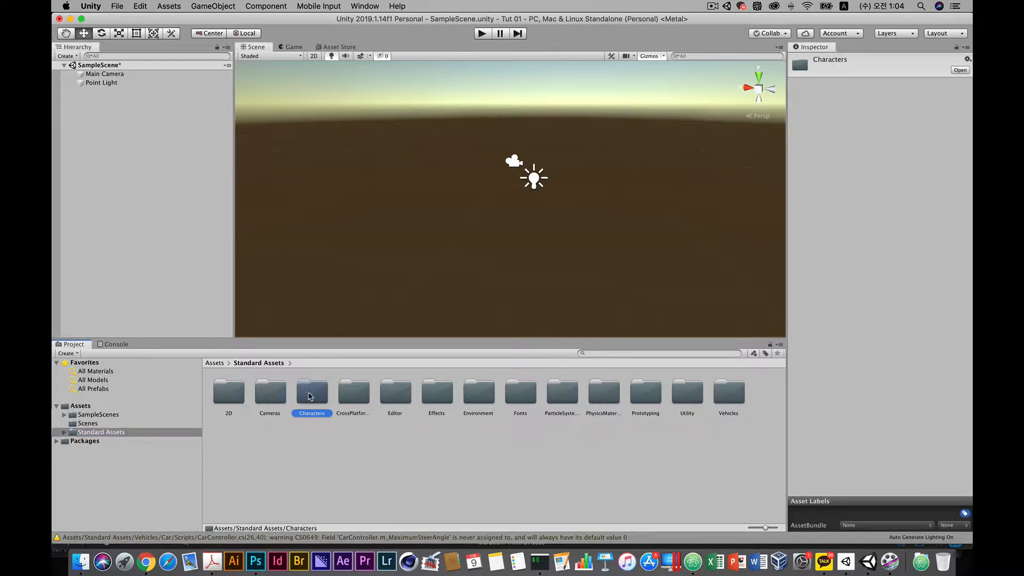
click(352, 395)
click(437, 394)
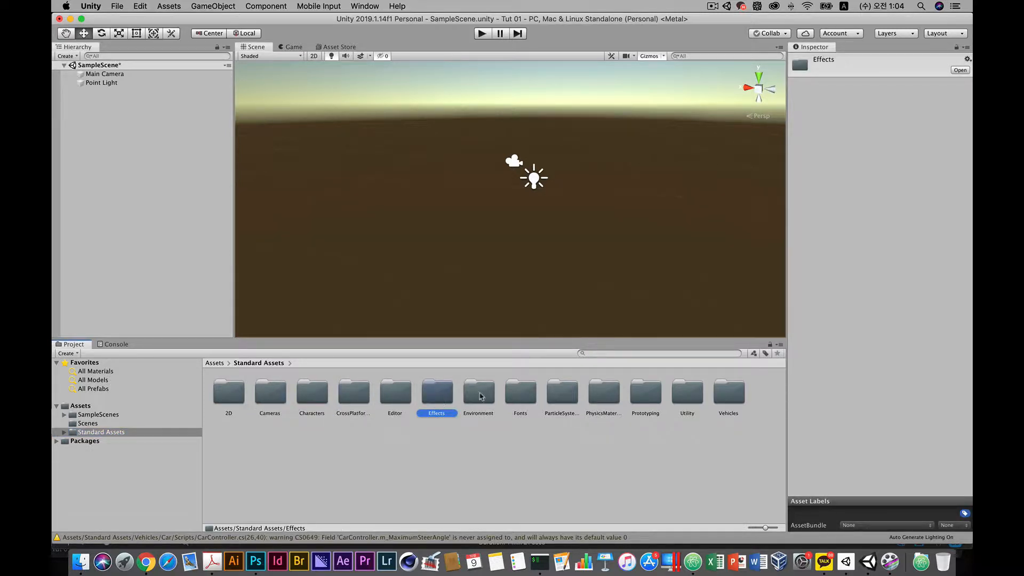
click(478, 393)
click(521, 394)
click(562, 392)
click(604, 394)
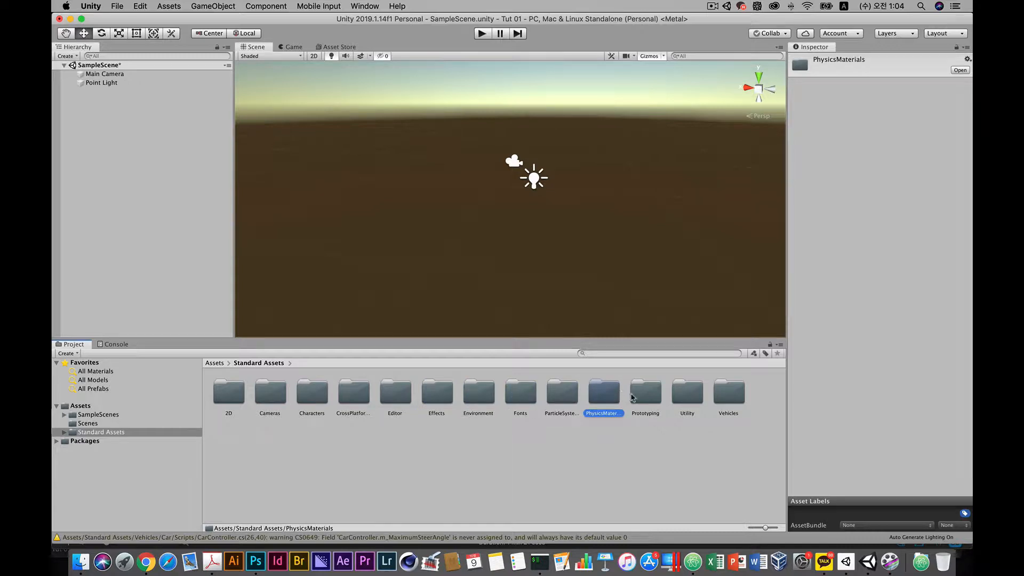
click(645, 394)
click(688, 393)
click(626, 474)
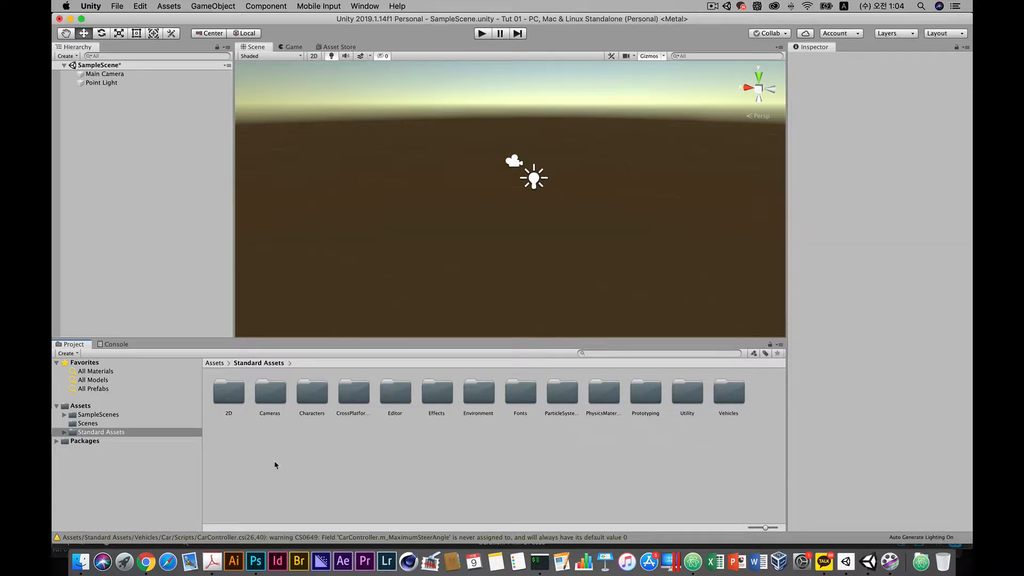
Place the FPSController prefab from Characters/FirstPersonCharacter/Prefabs in the scene and raise it to about Y 3.69.
double_click(313, 395)
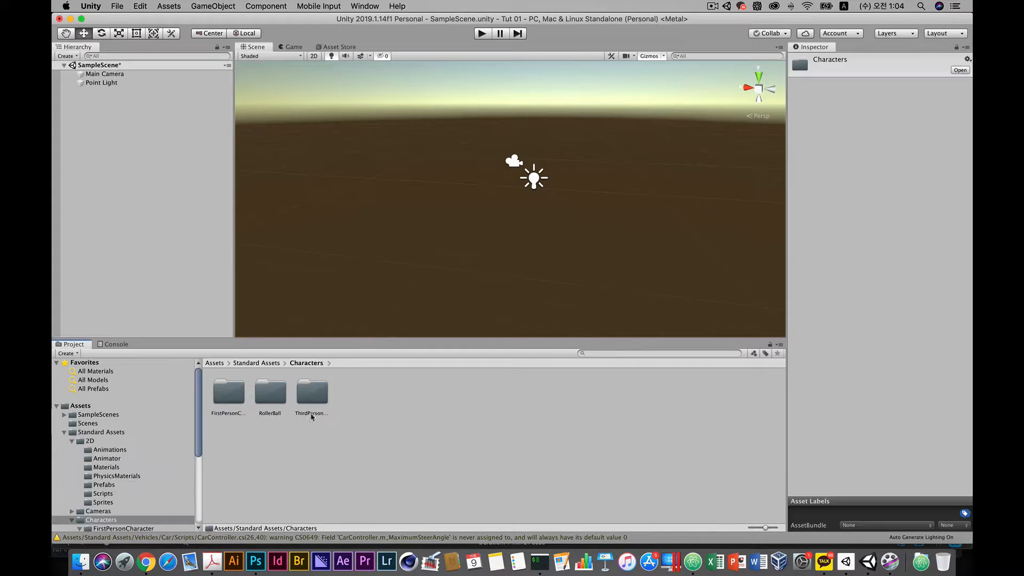
double_click(223, 394)
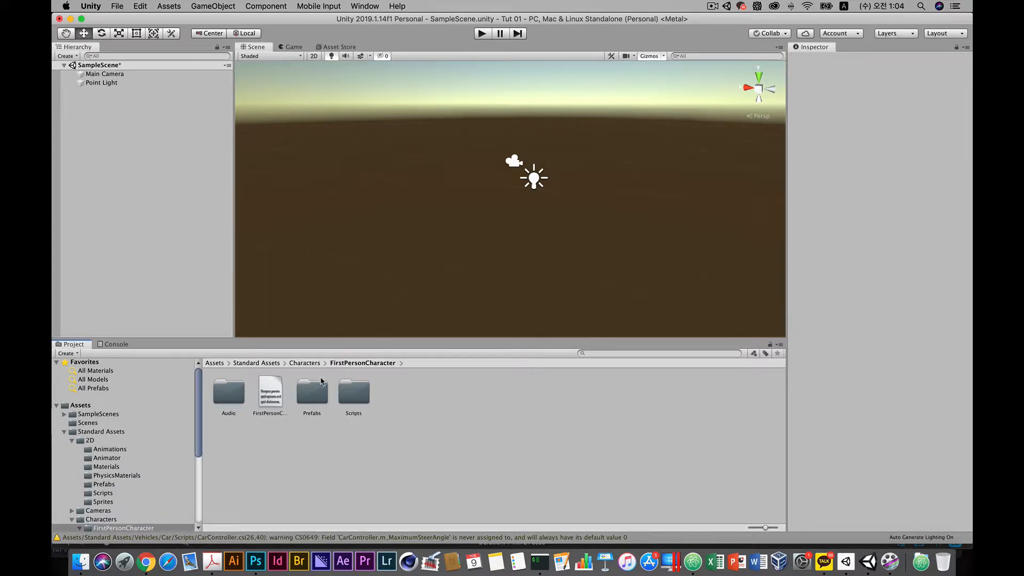
double_click(313, 393)
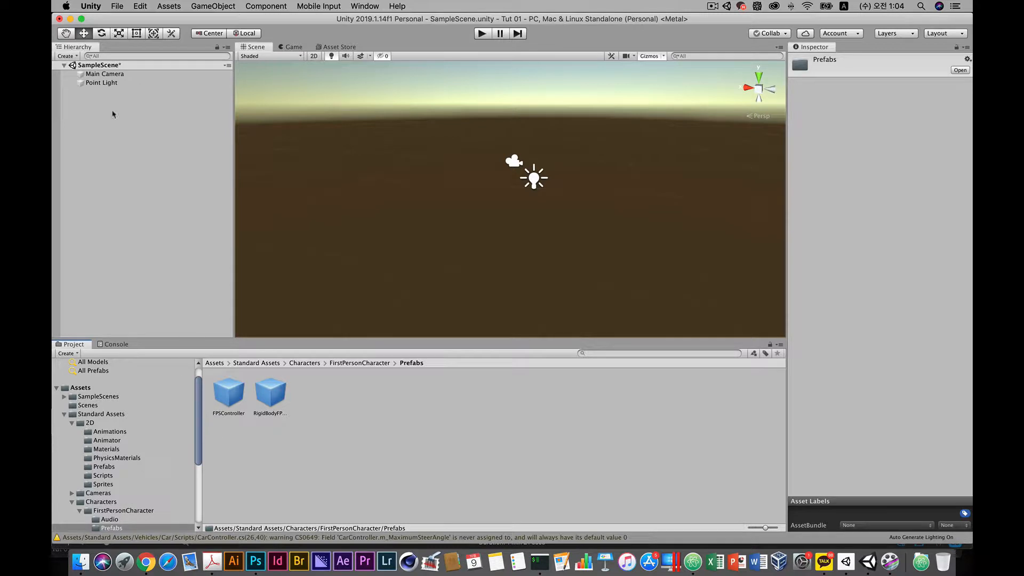
drag(234, 395, 473, 235)
drag(464, 173, 462, 109)
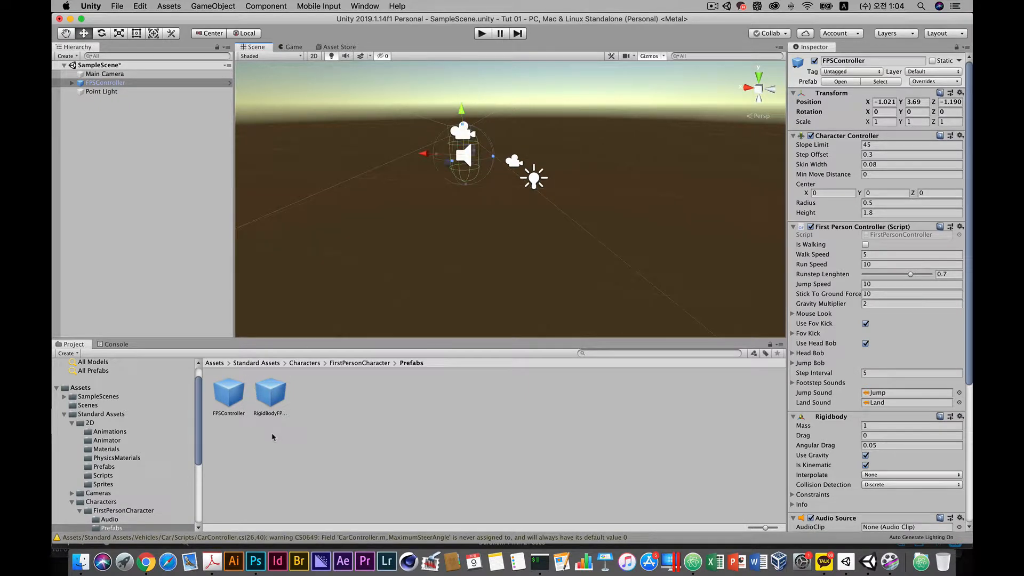
Go back through the Characters and Standard Assets folders, and return to the Prefabs folder of FirstPersonCharacter.
click(301, 364)
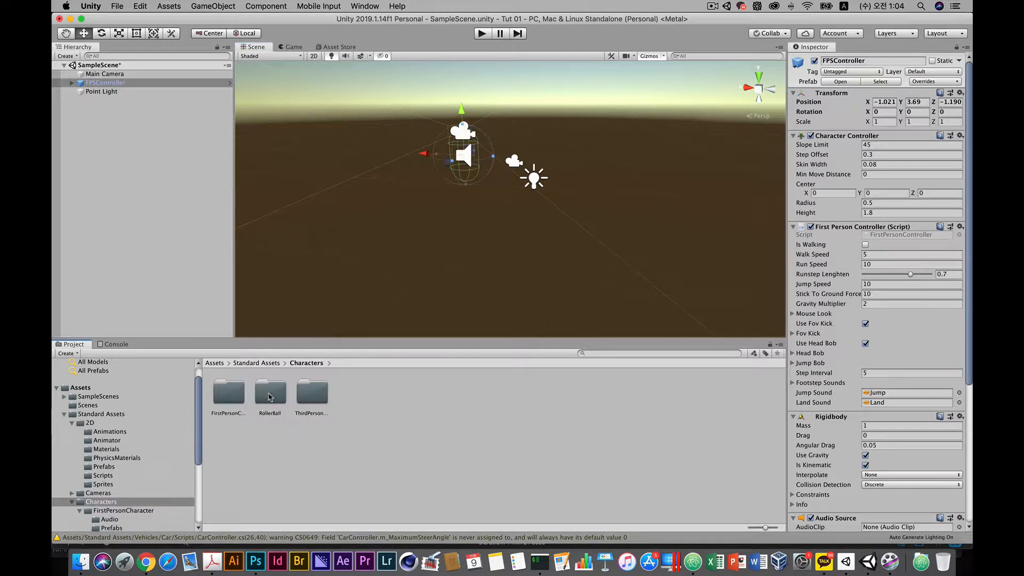
click(265, 364)
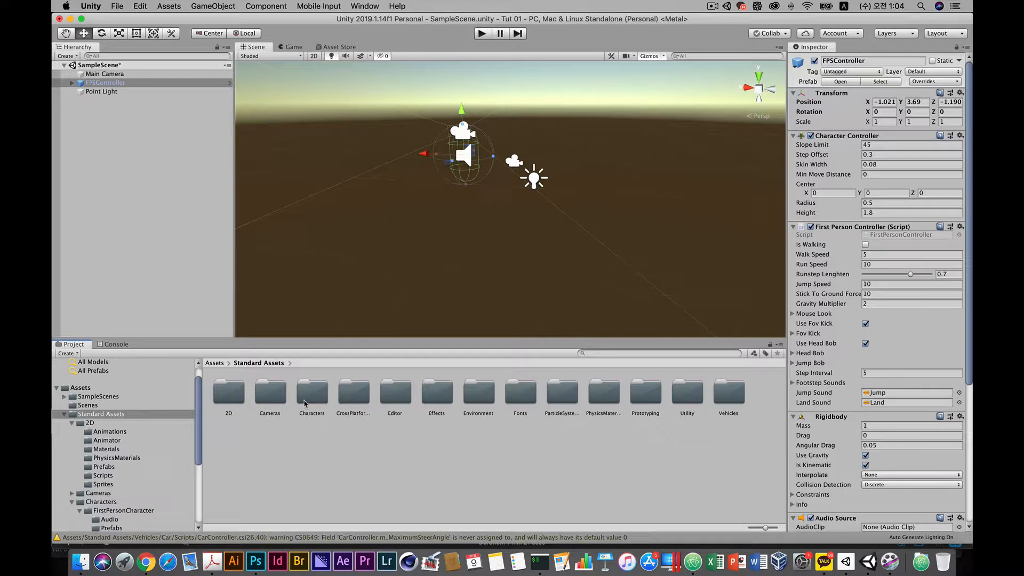
double_click(305, 403)
click(229, 395)
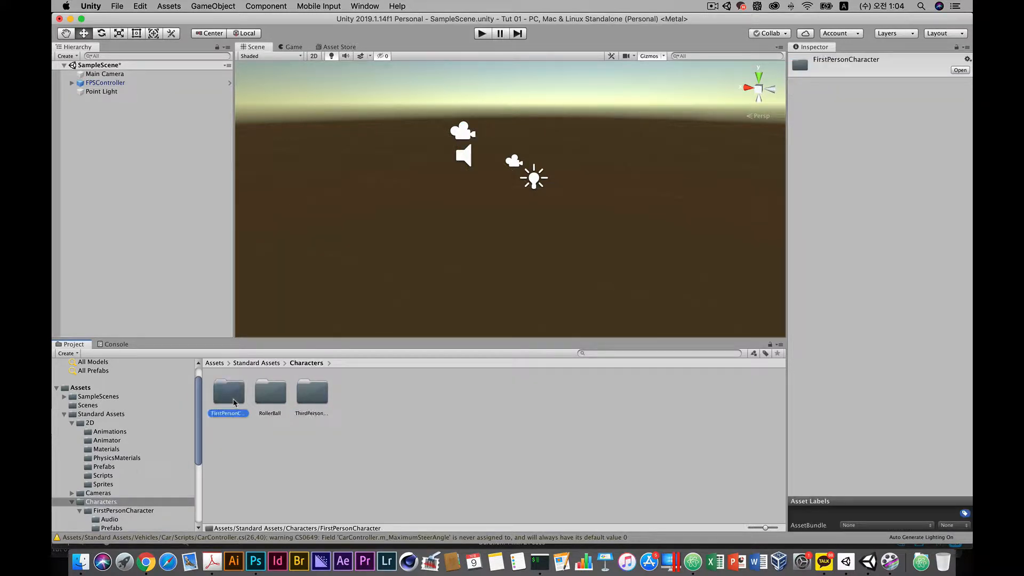
double_click(230, 395)
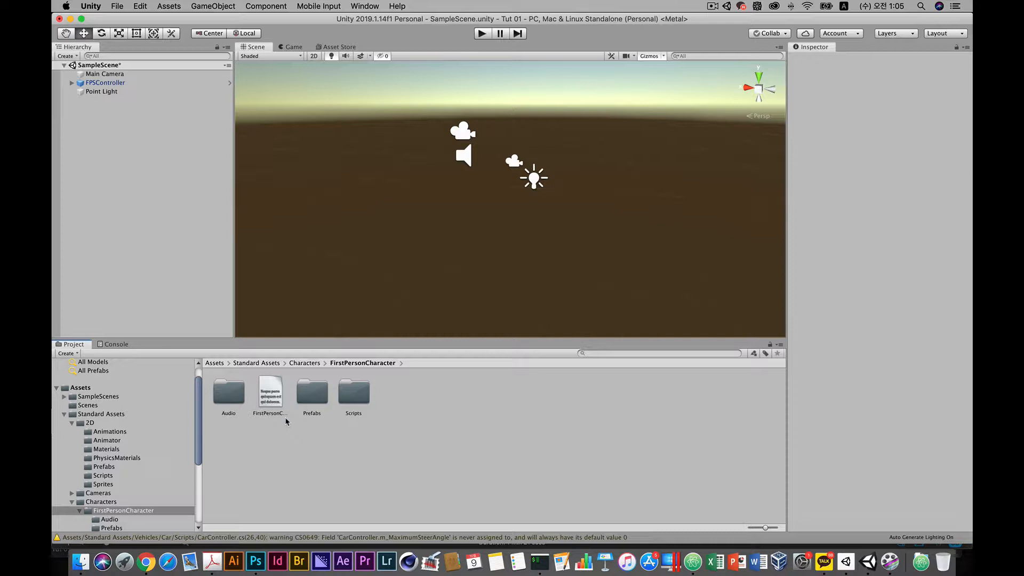
double_click(311, 395)
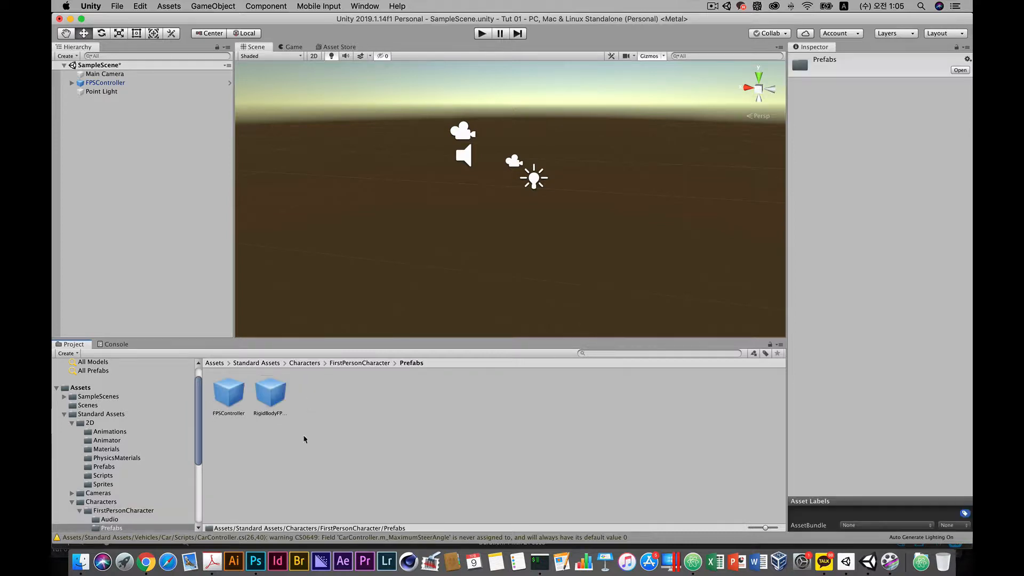
Compare the FPSController and RigidBodyFPSController prefabs, and examine the FPSController's component properties down to Audio Source.
click(229, 394)
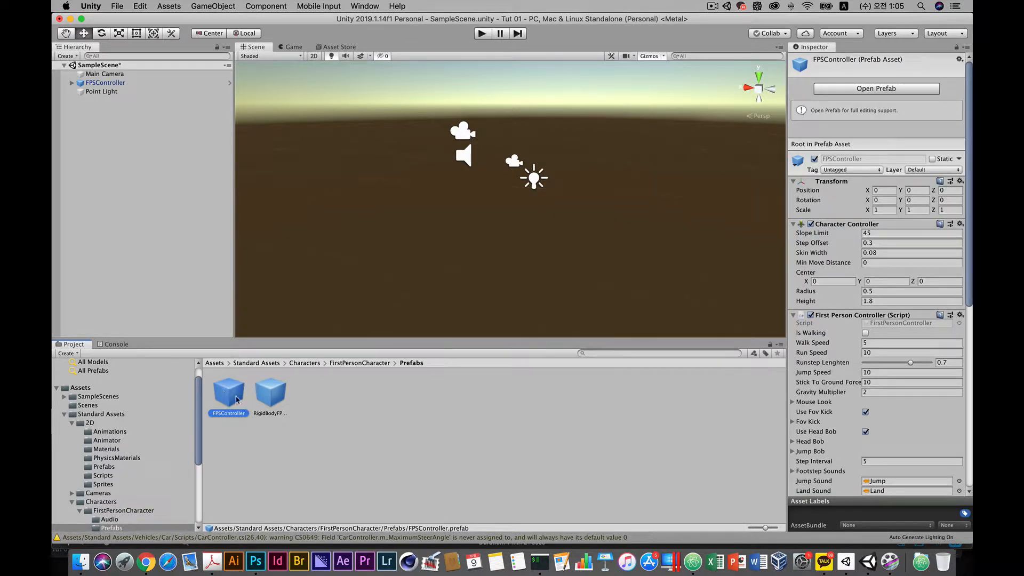
click(279, 396)
click(234, 399)
click(277, 397)
click(241, 398)
scroll(907, 325, down, 10)
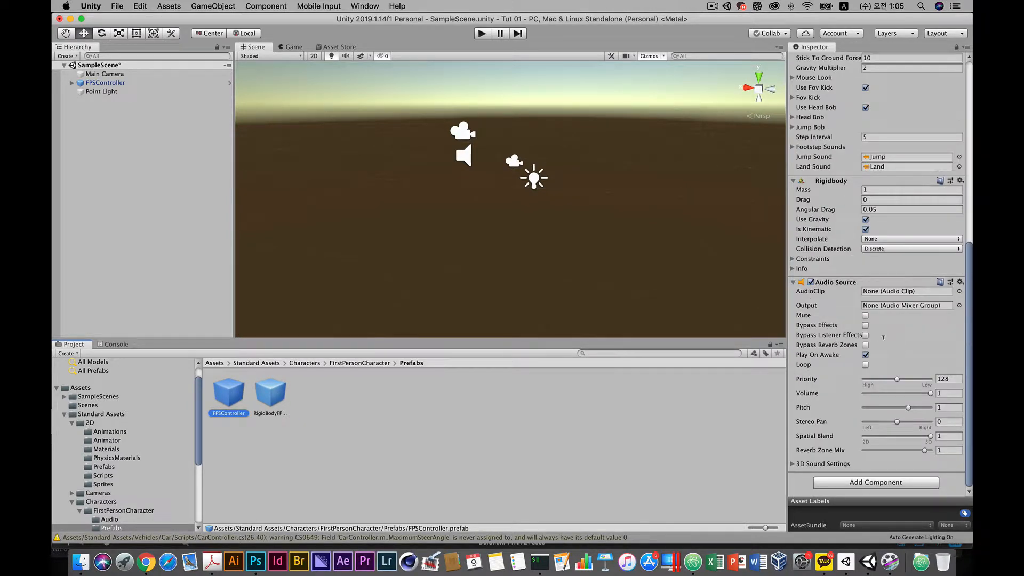
scroll(836, 349, up, 10)
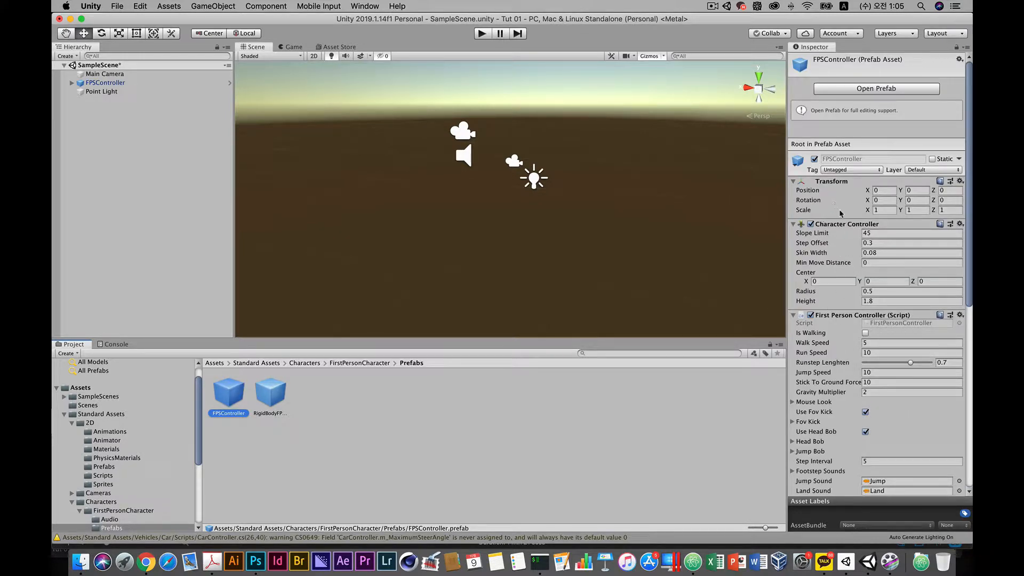
scroll(824, 229, down, 5)
scroll(838, 234, up, 5)
scroll(851, 246, down, 8)
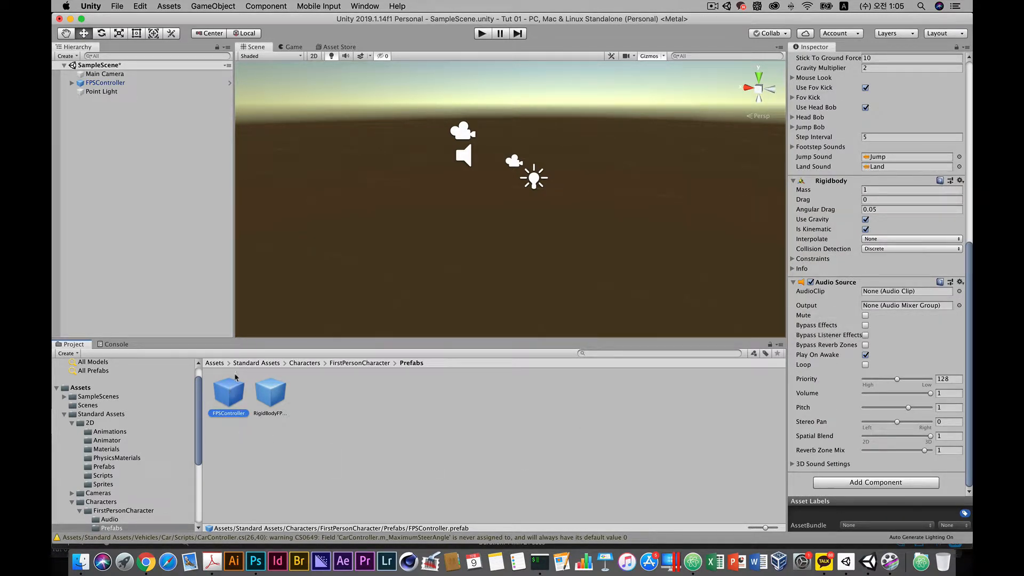
drag(242, 378, 237, 403)
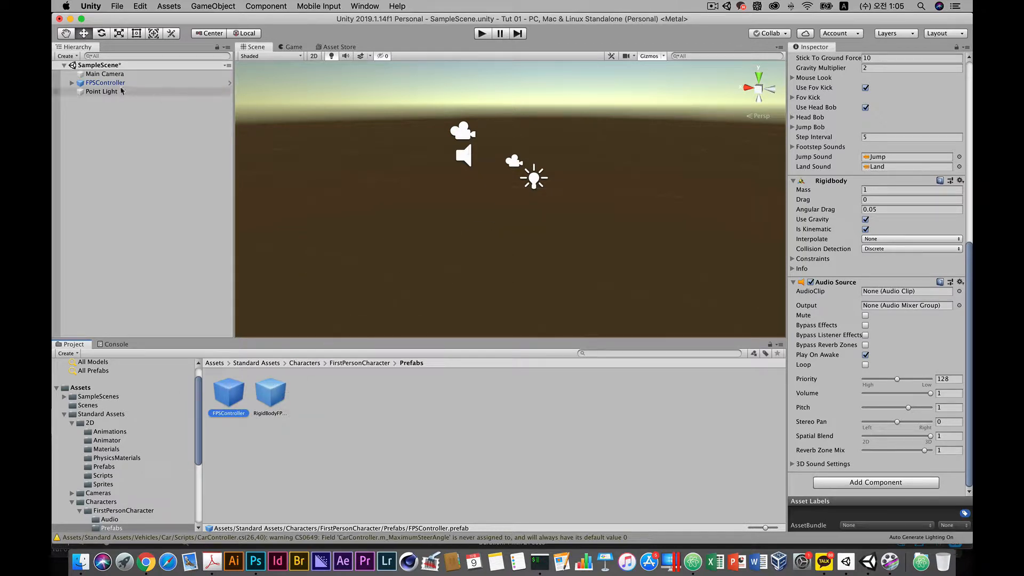
Select the FPSController placed in the scene and frame it at a comfortable distance in the Scene view.
click(466, 153)
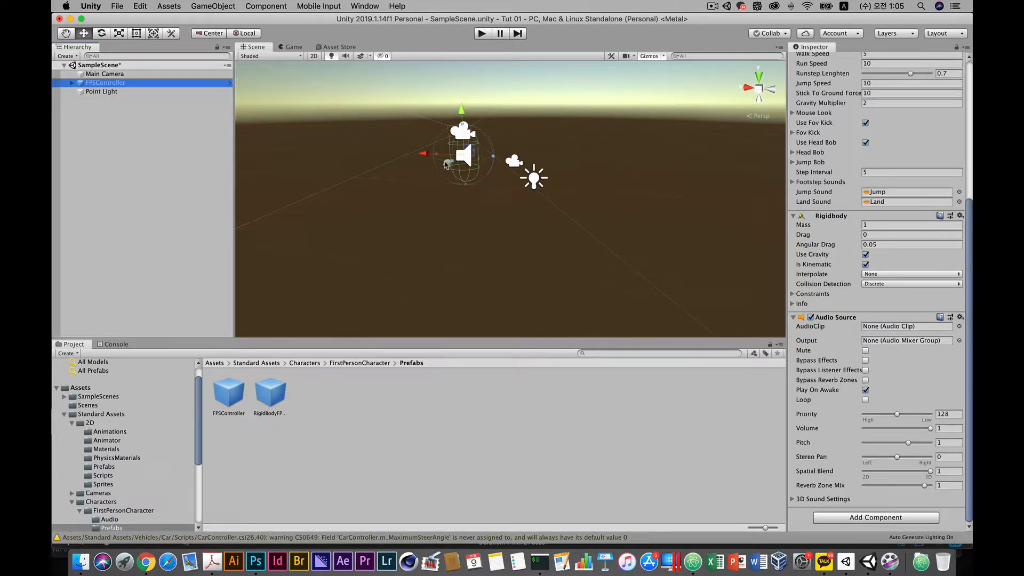
scroll(444, 155, up, 5)
click(446, 164)
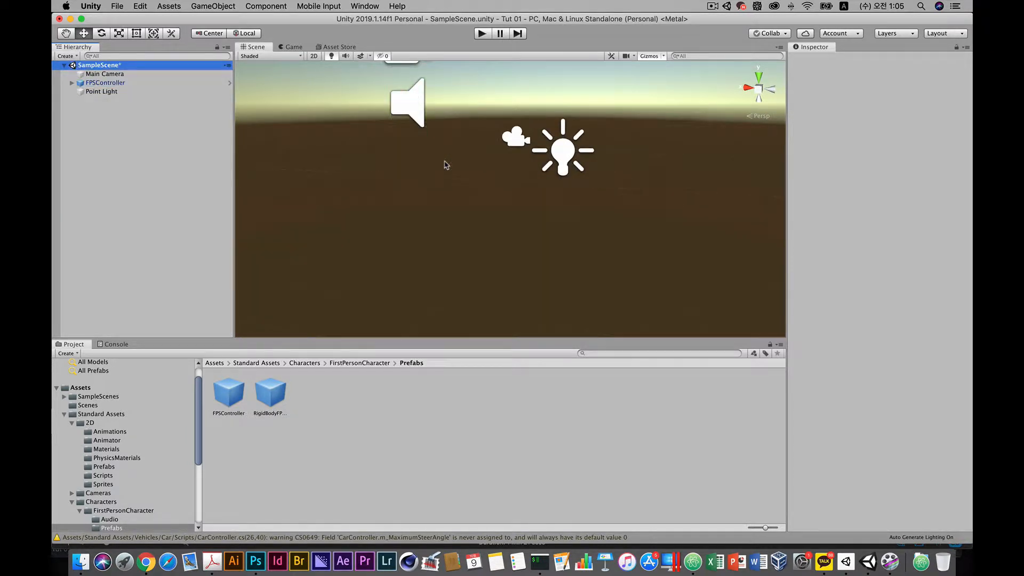
click(86, 84)
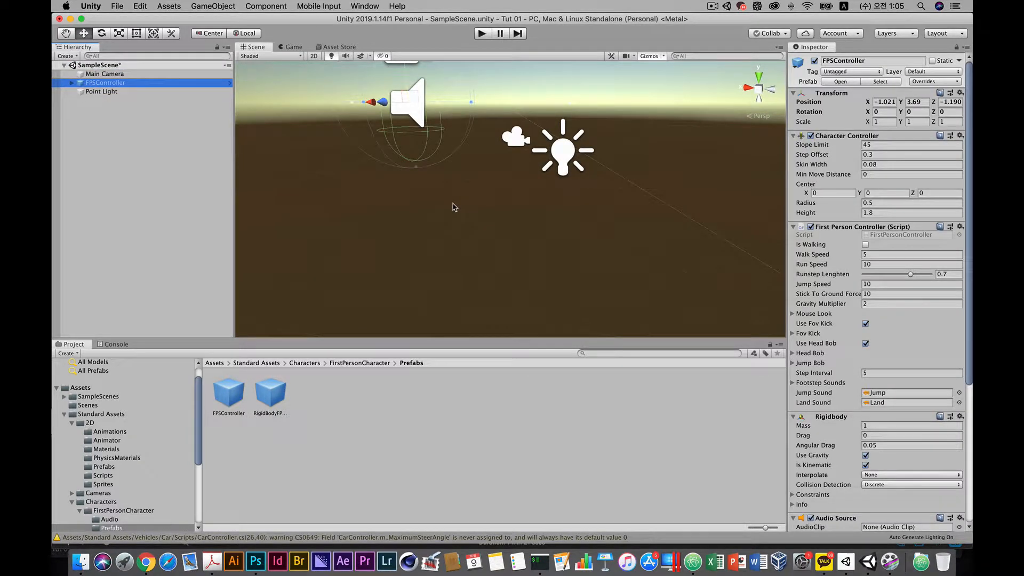
scroll(455, 208, down, 4)
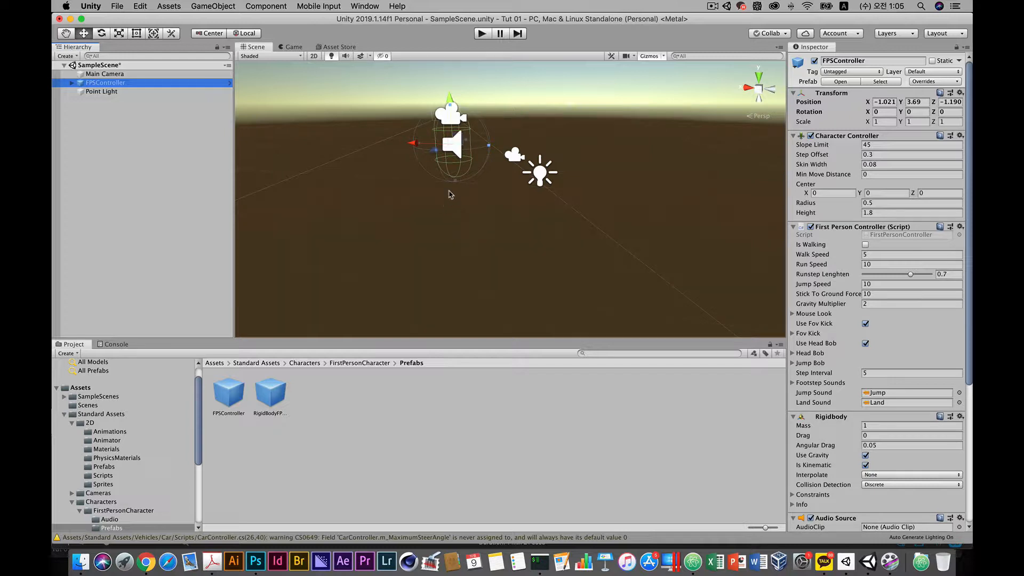
Pan and zoom the Scene view around the FPSController with the Hand tool.
click(67, 34)
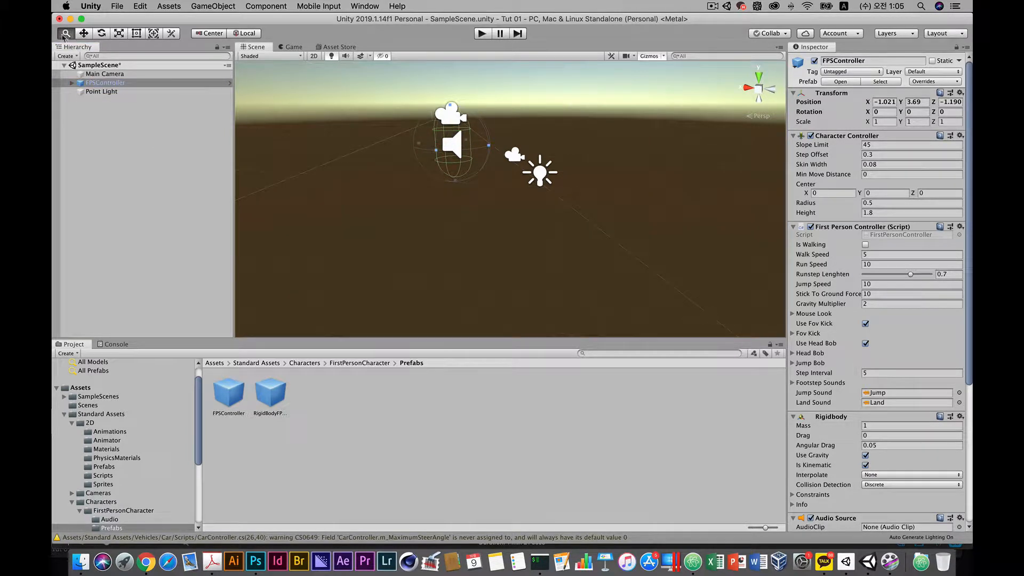
click(80, 34)
click(67, 34)
drag(389, 133, 427, 168)
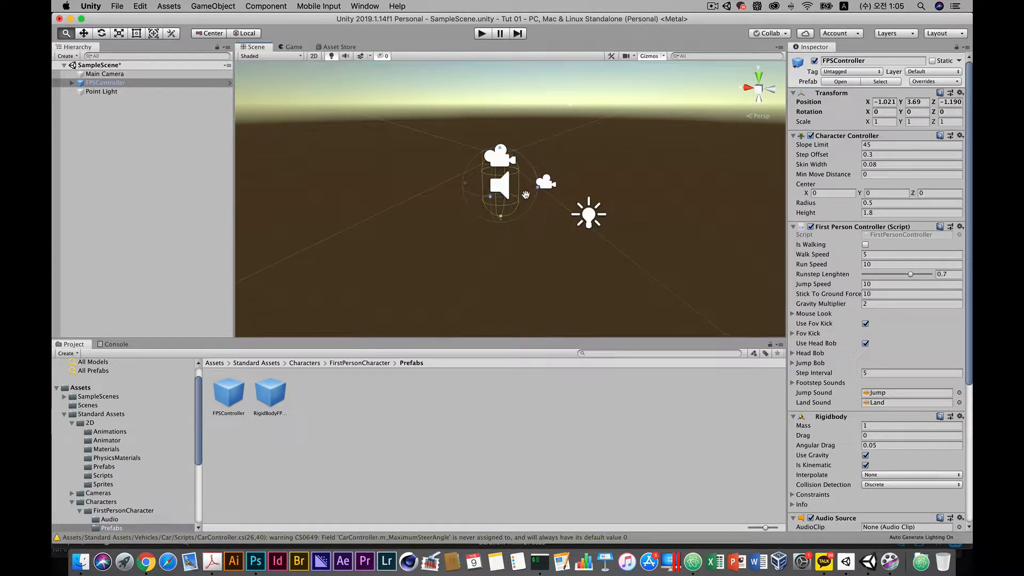
scroll(526, 195, up, 6)
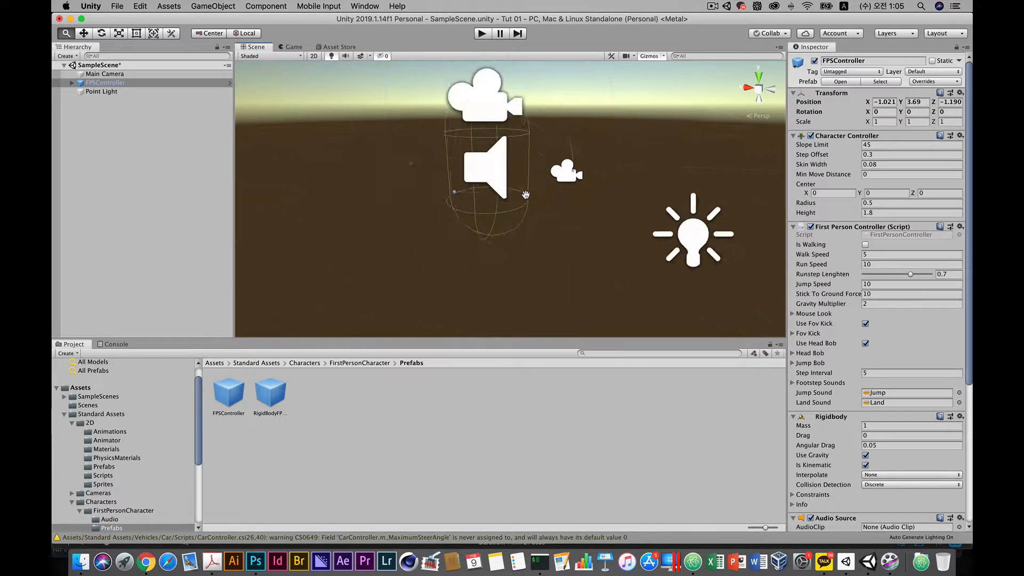
scroll(526, 195, down, 5)
drag(526, 195, 452, 221)
scroll(448, 273, up, 3)
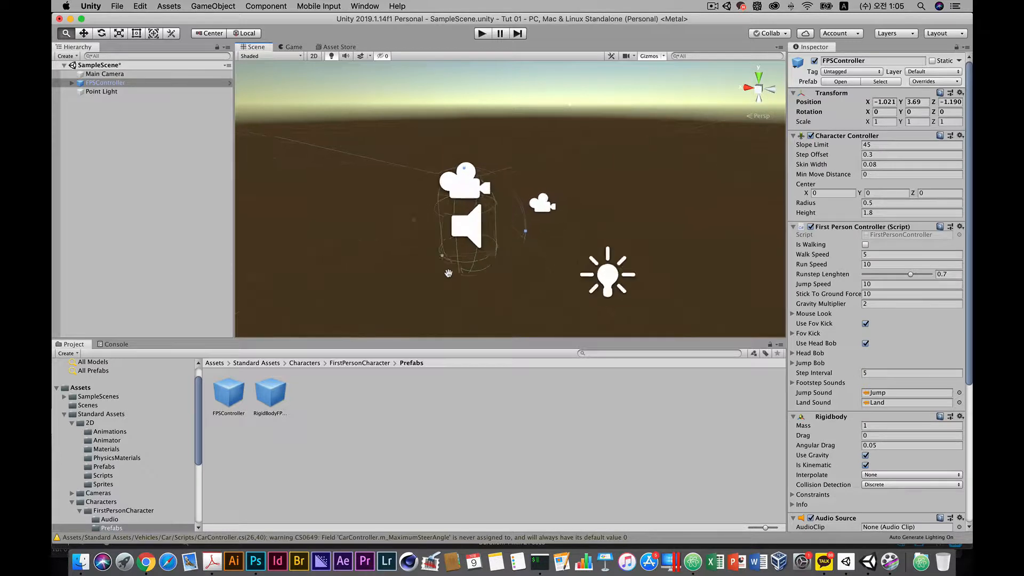
scroll(448, 273, down, 4)
drag(494, 270, 529, 266)
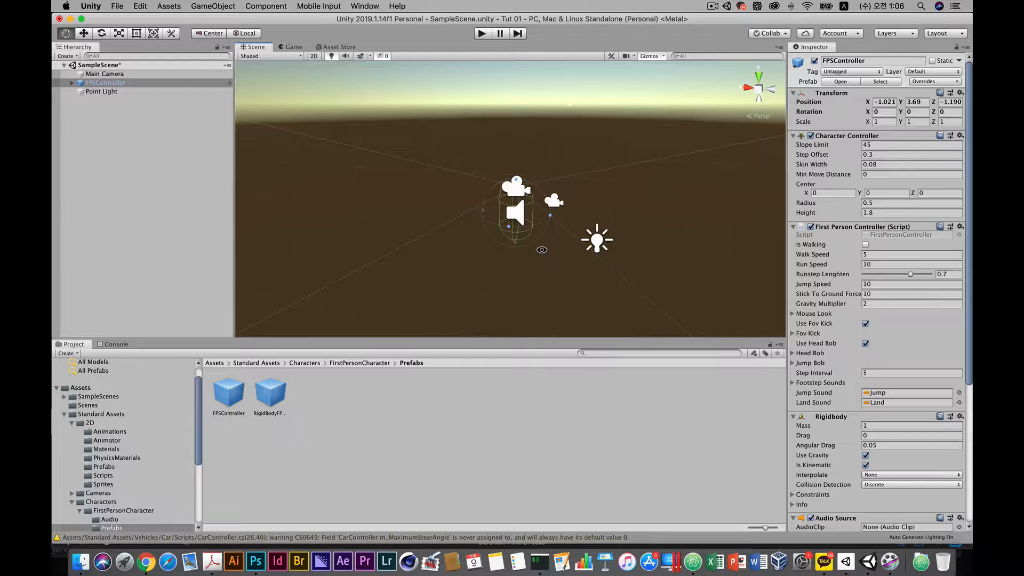
Orbit the Scene view around the FPSController to examine it from the front, sides and above, and recentre it.
alt+drag(537, 215, 479, 248)
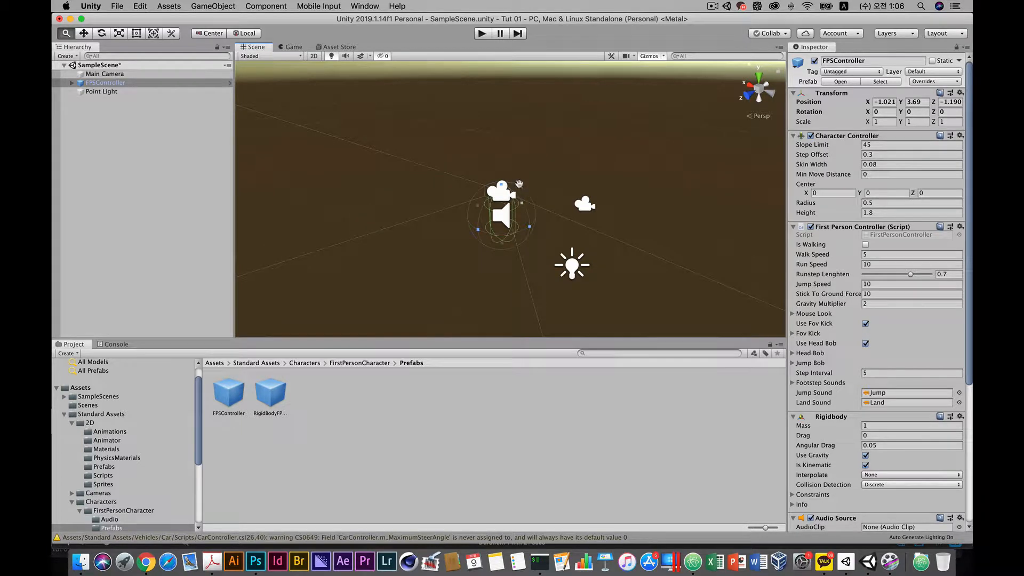
click(759, 90)
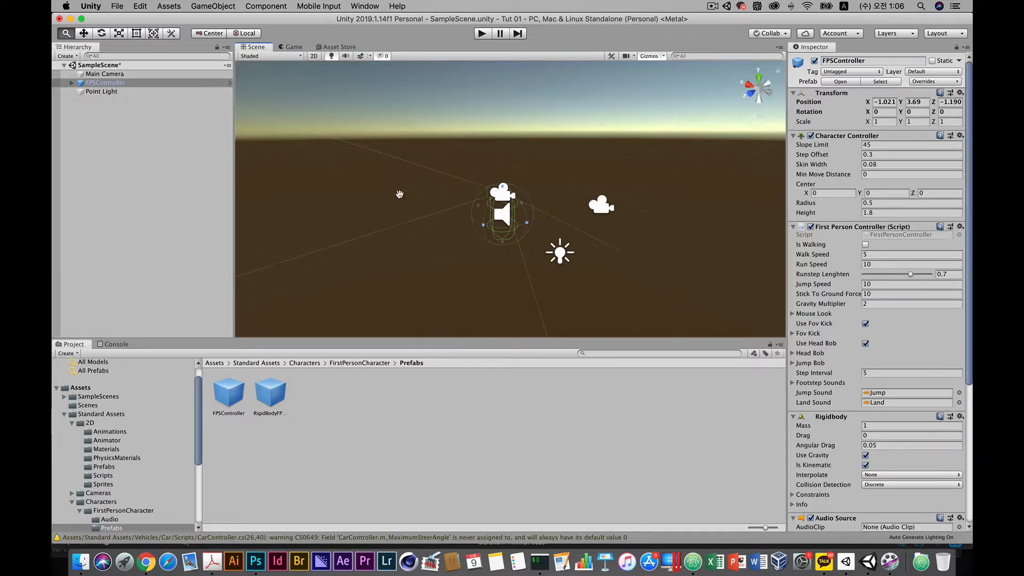
alt+drag(453, 259, 533, 224)
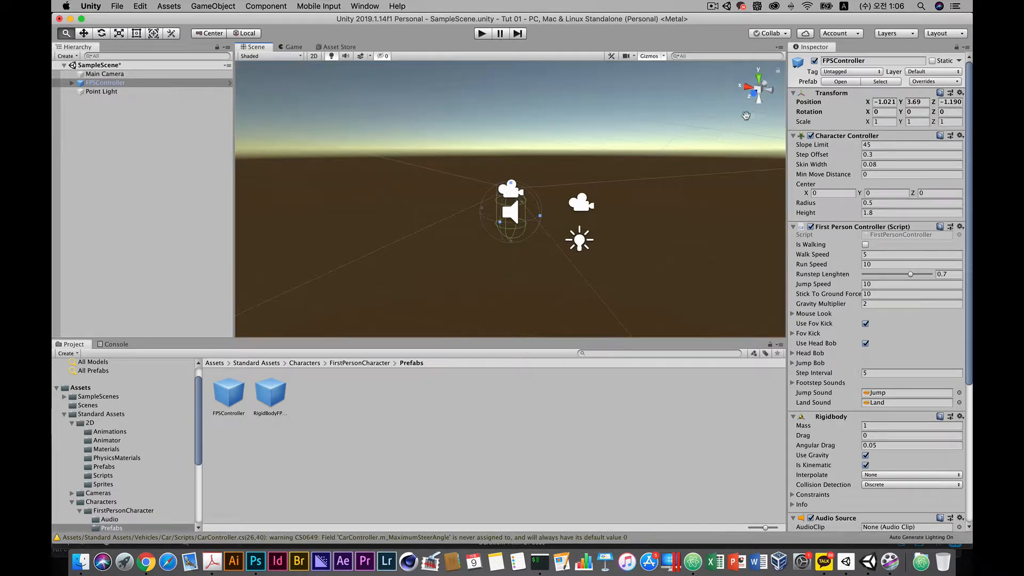
click(762, 92)
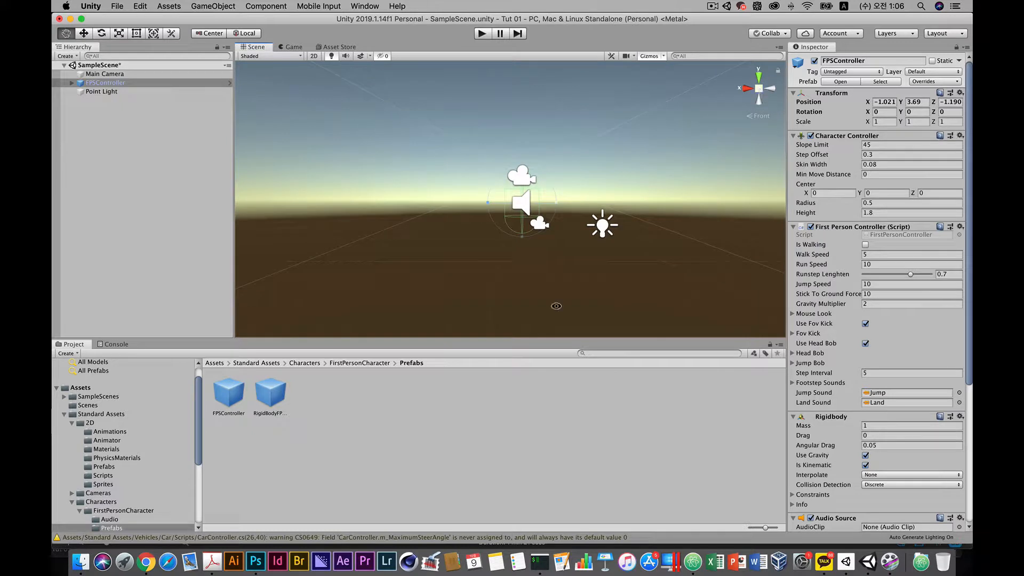
alt+drag(555, 304, 508, 259)
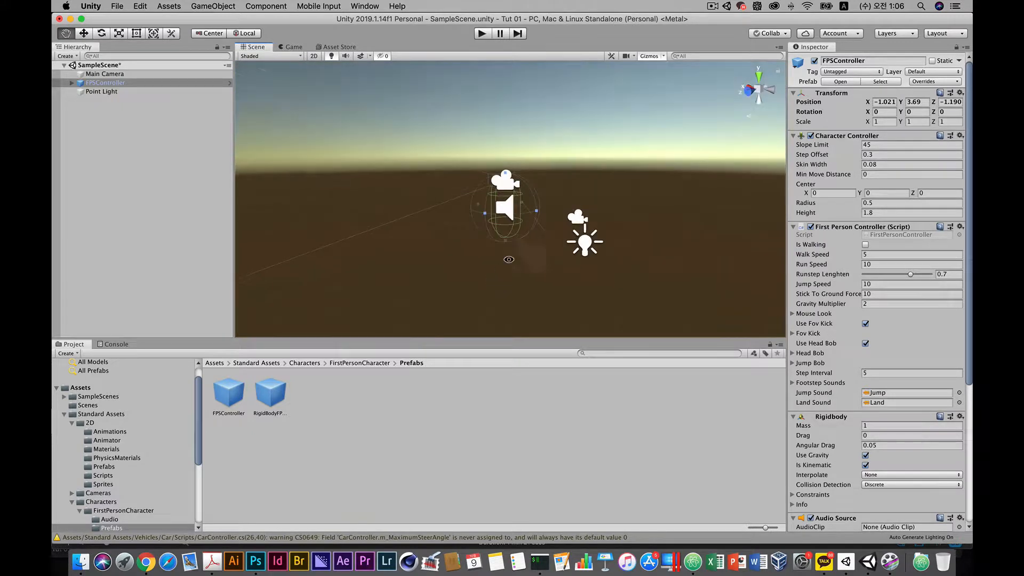
scroll(512, 253, up, 5)
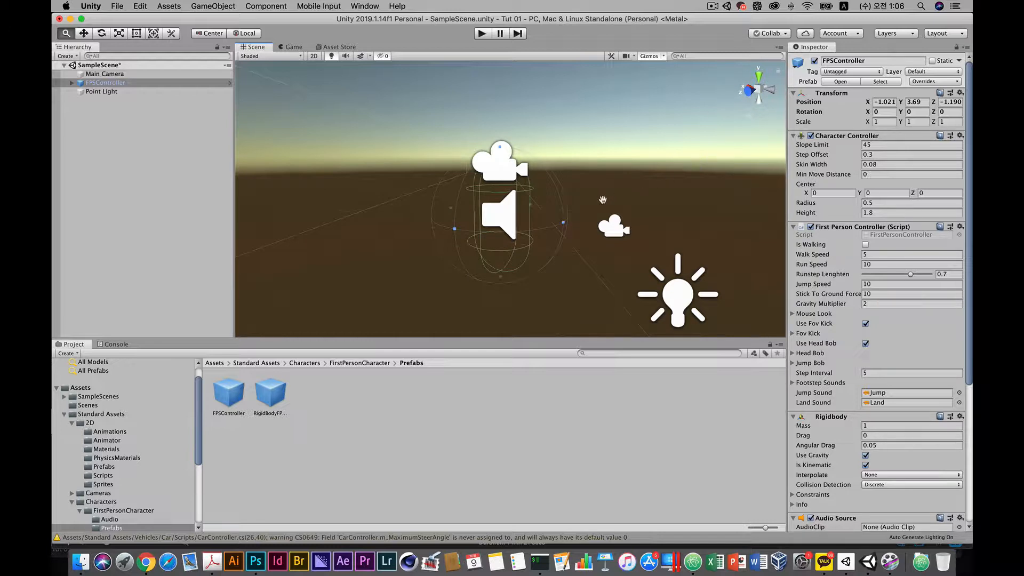
alt+drag(580, 187, 804, 221)
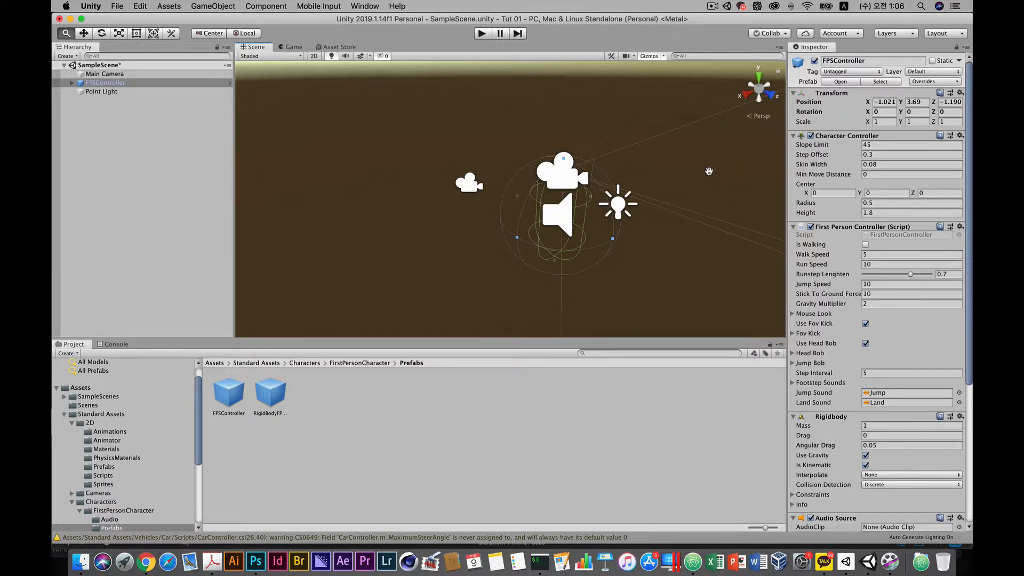
alt+drag(660, 194, 530, 72)
click(767, 88)
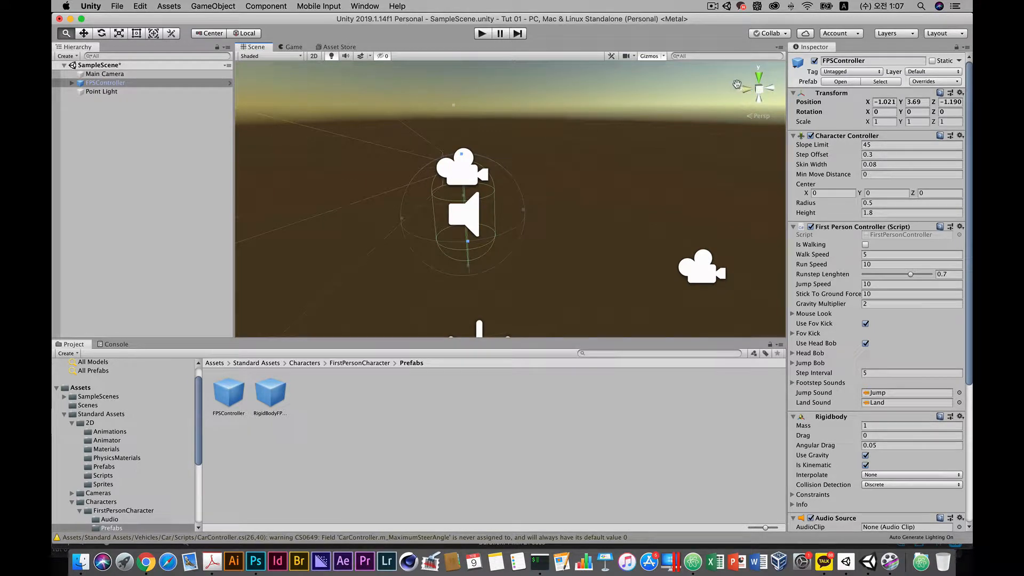
alt+drag(737, 85, 763, 99)
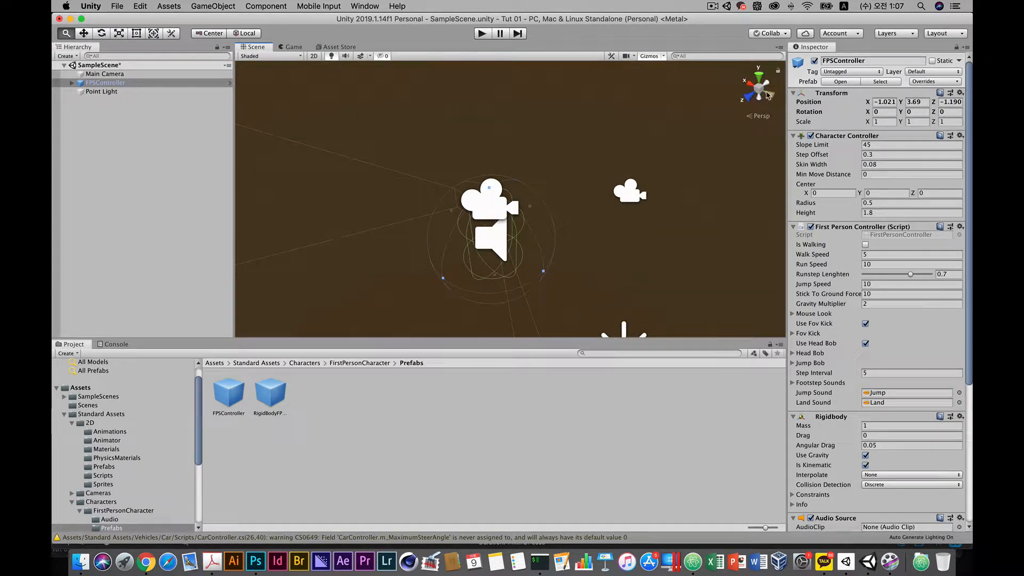
alt+drag(685, 175, 528, 200)
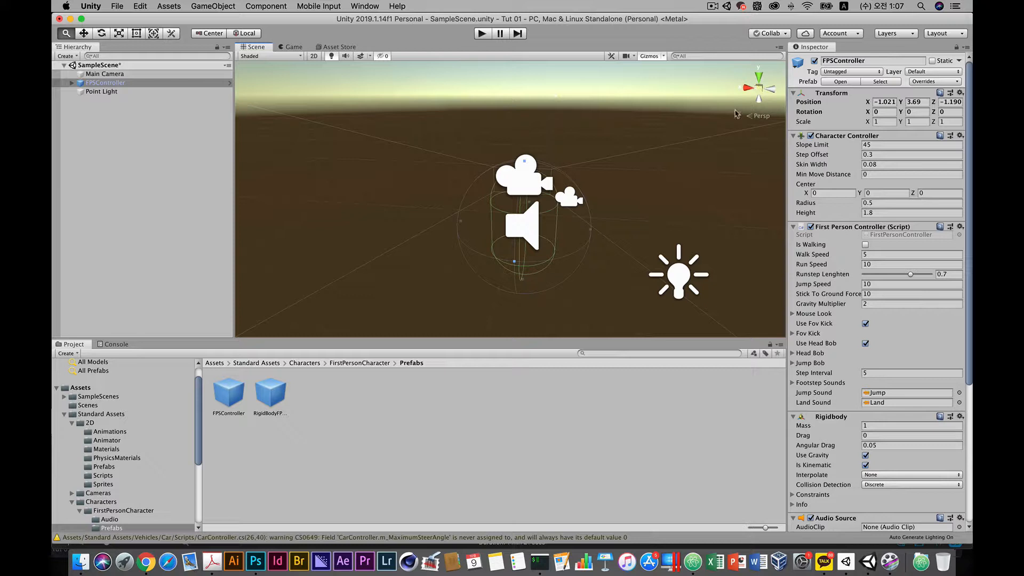
alt+drag(578, 153, 715, 106)
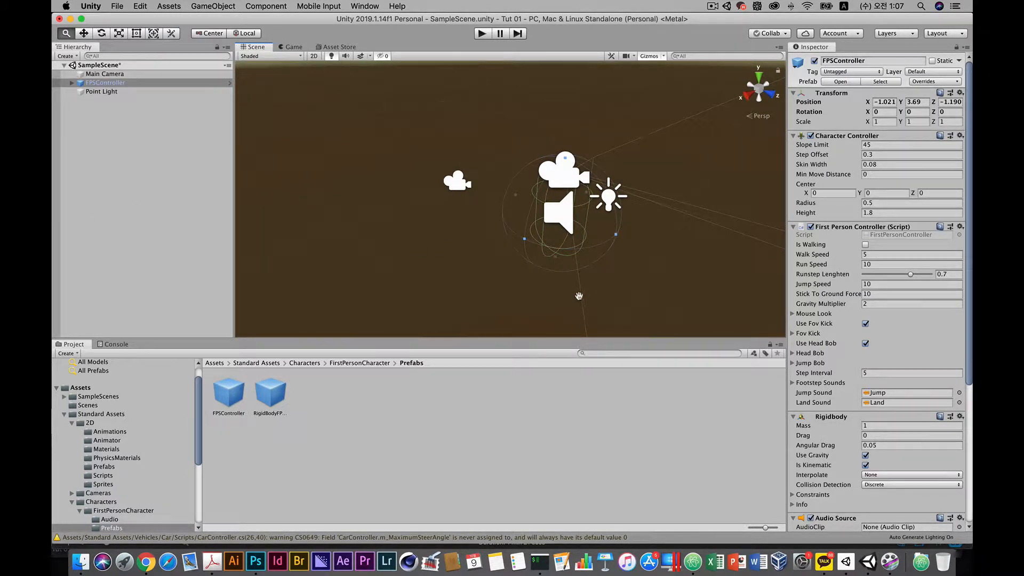
drag(590, 256, 517, 238)
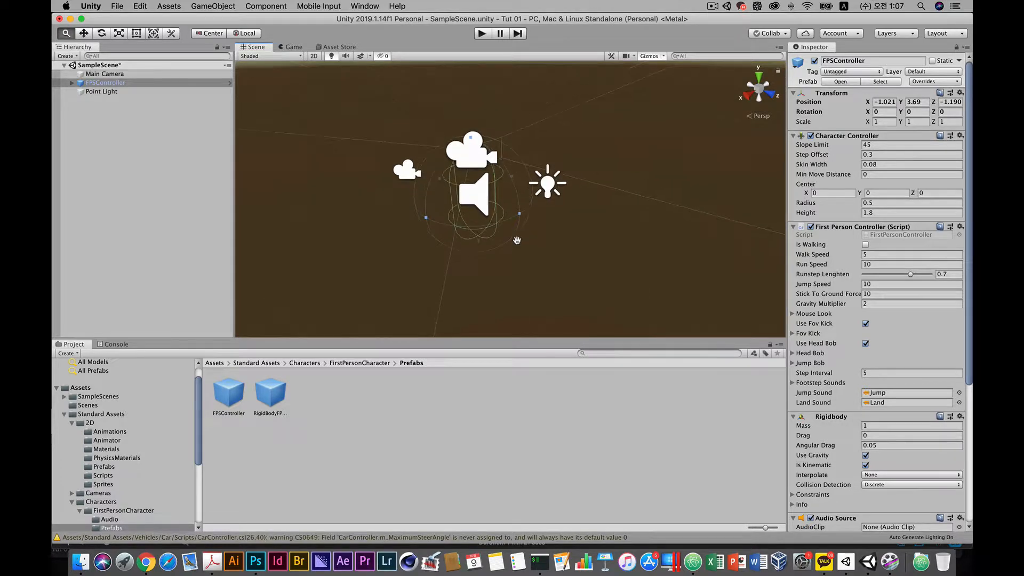
mouse_move(477, 183)
mouse_down()
mouse_move(499, 206)
mouse_move(488, 156)
mouse_move(465, 186)
mouse_up()
drag(399, 246, 421, 247)
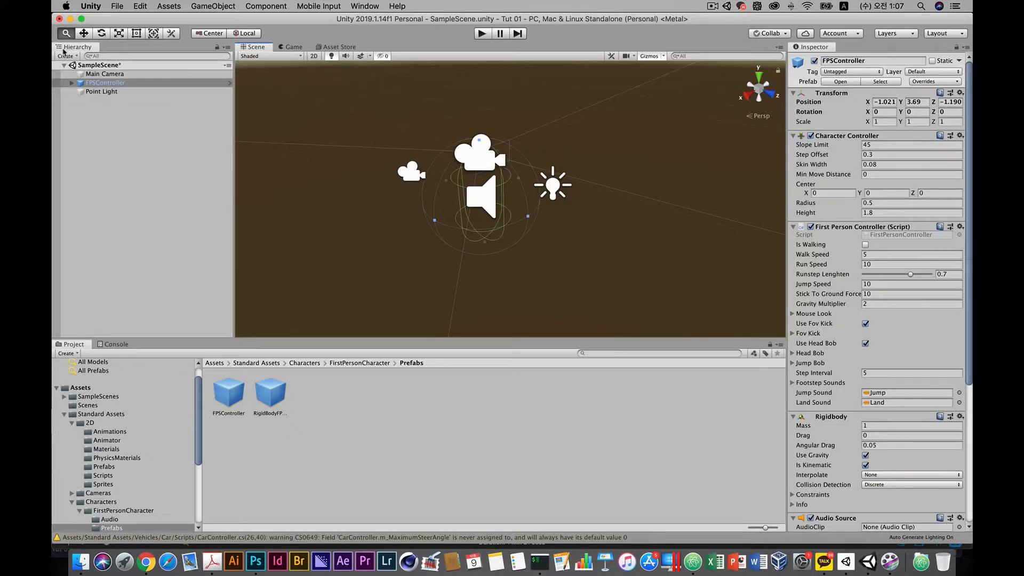
Move the FPSController along its three axes with the Move tool to about X -2.4, Y 5.31, Z -0.77.
click(83, 34)
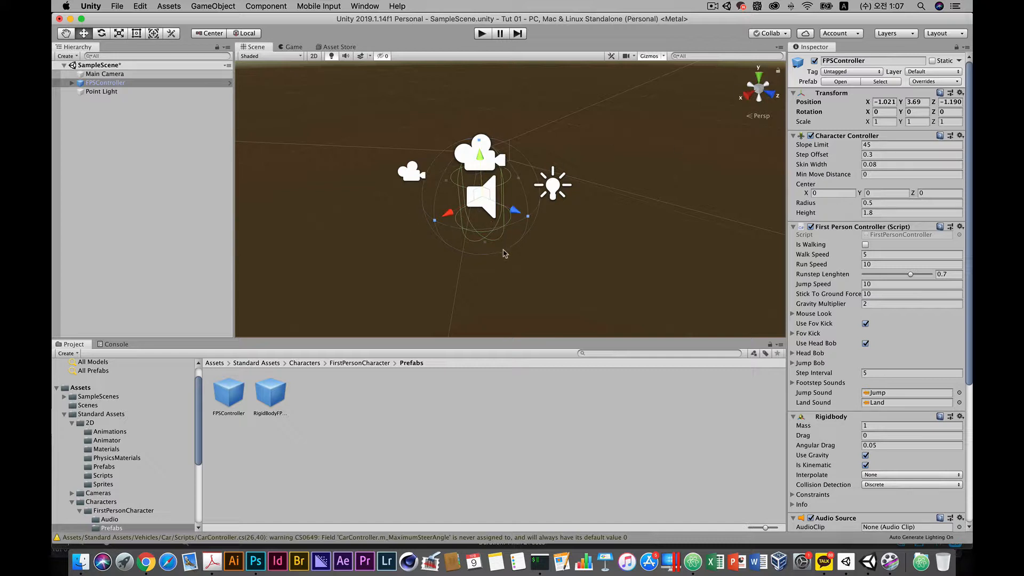
alt+drag(503, 248, 340, 257)
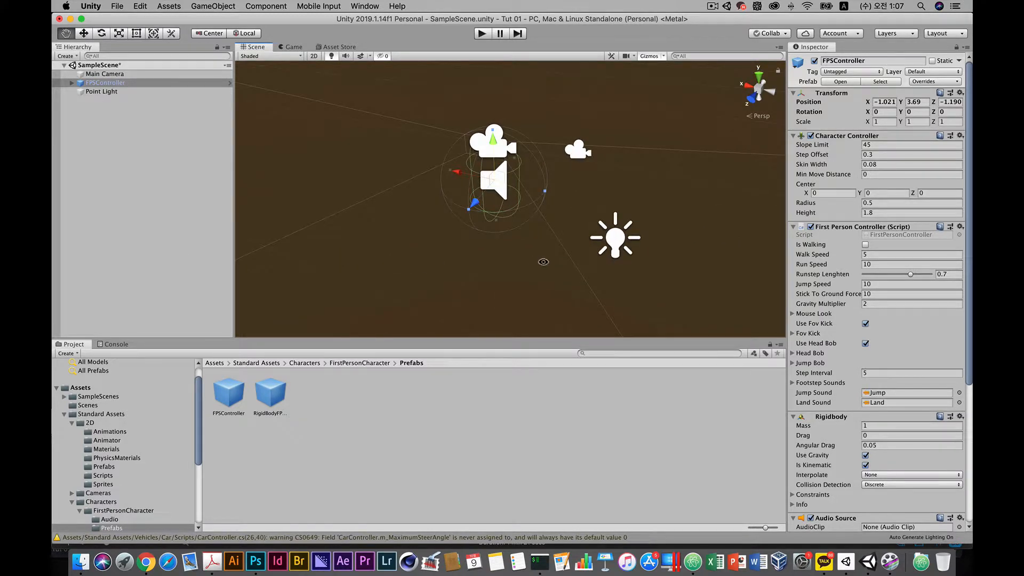
alt+drag(545, 262, 412, 285)
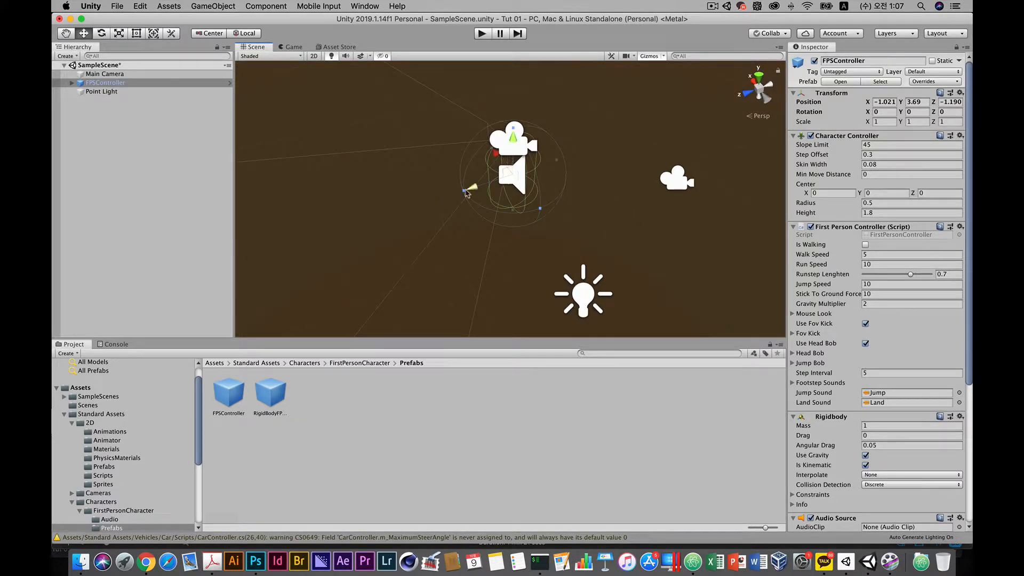
drag(480, 191, 645, 235)
drag(434, 202, 612, 149)
drag(545, 140, 527, 76)
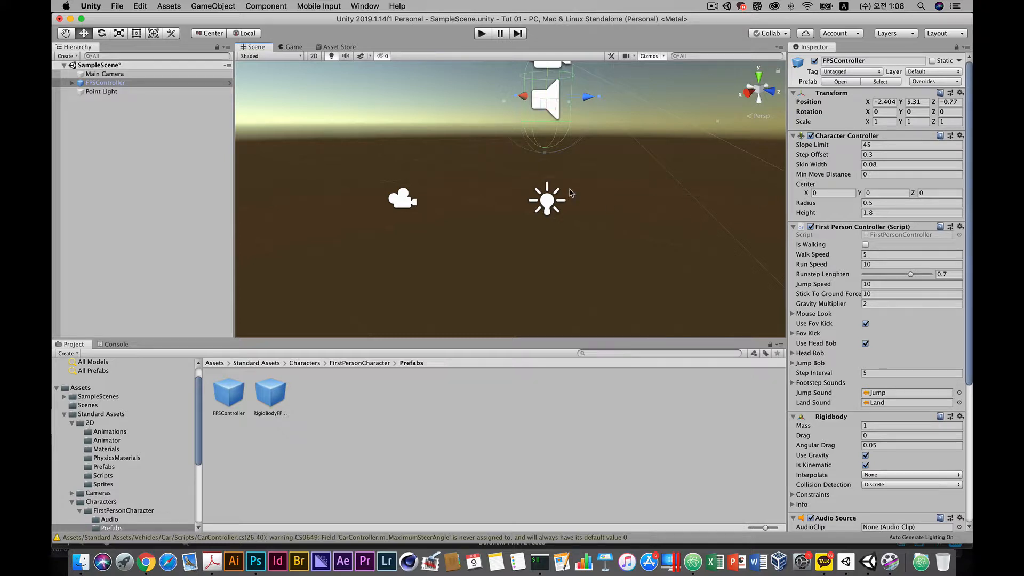
scroll(446, 164, up, 5)
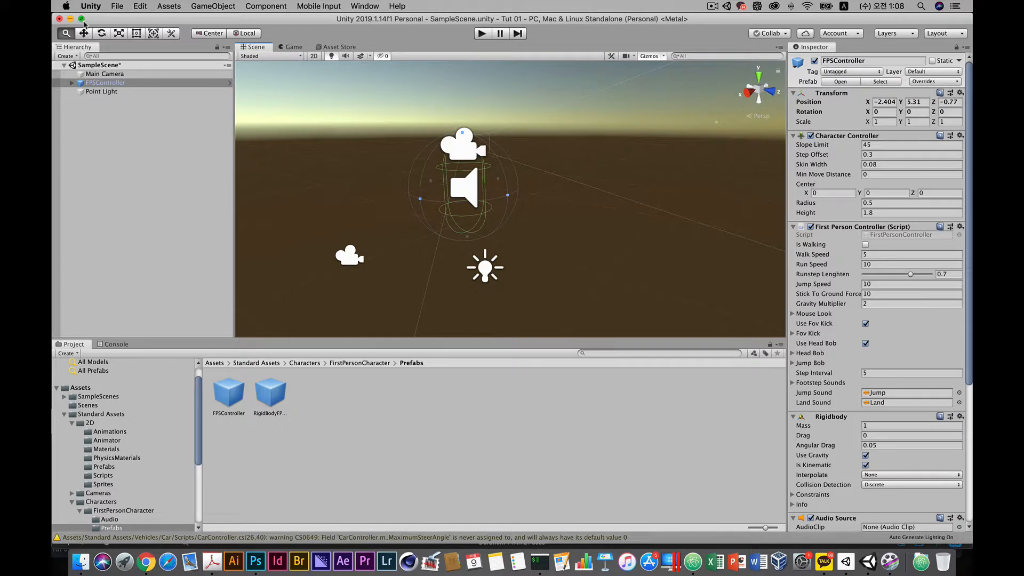
Shift the FPSController back and forth with the Move tool, placing it at about X -2.05, Y 5.83, Z 1.32.
click(87, 34)
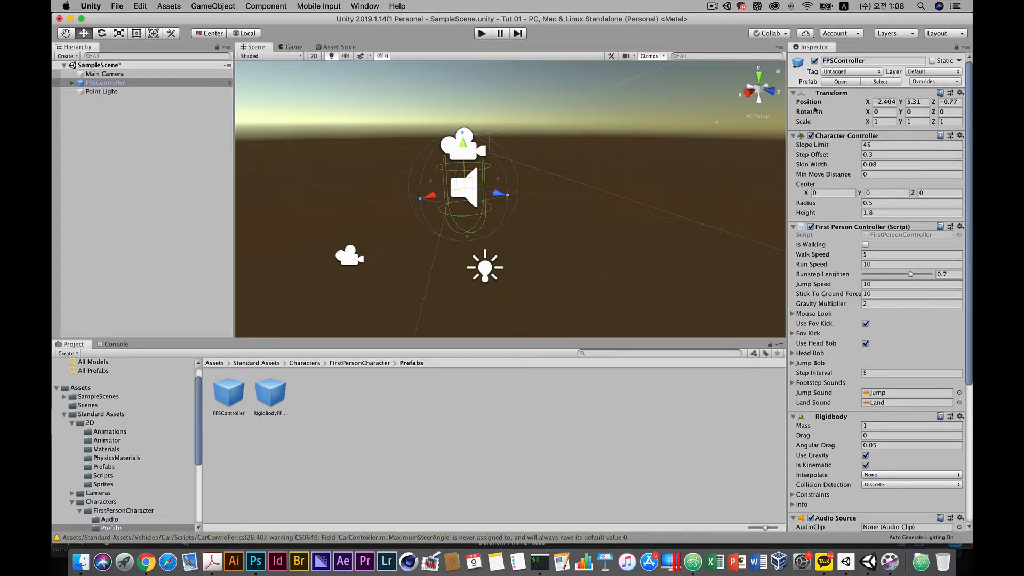
drag(430, 196, 131, 284)
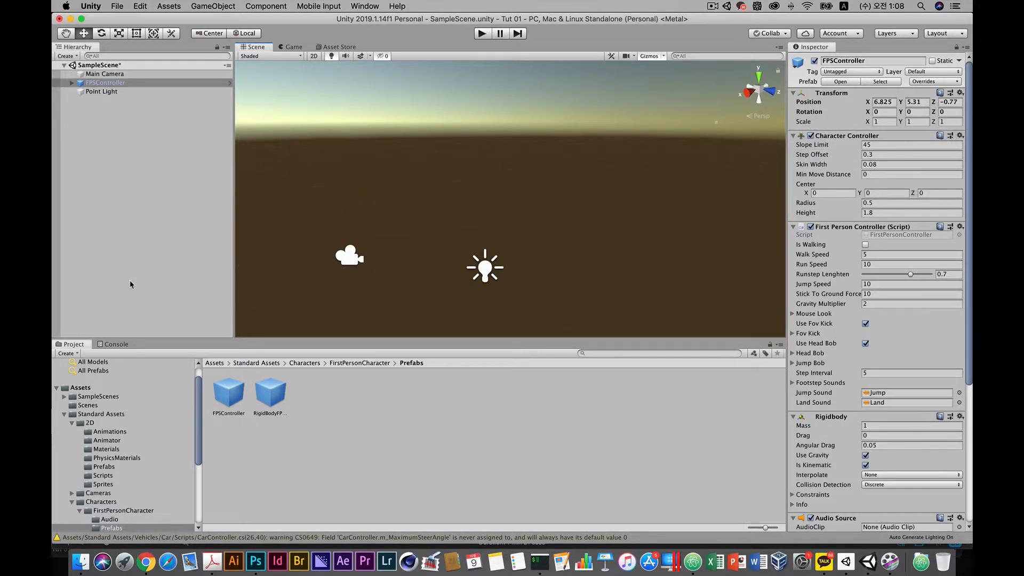
drag(332, 262, 972, 369)
drag(793, 372, 448, 379)
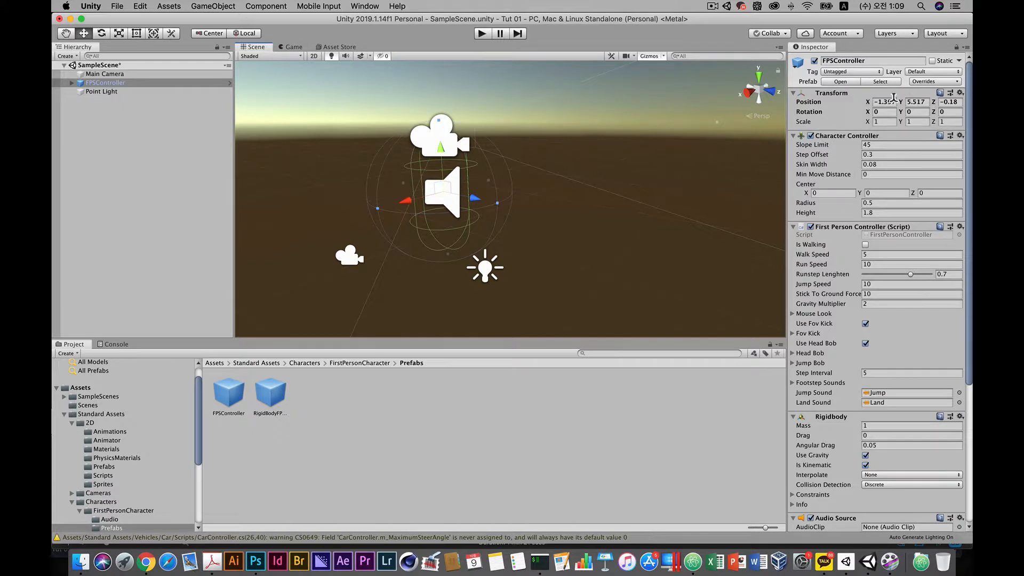
drag(473, 198, 531, 208)
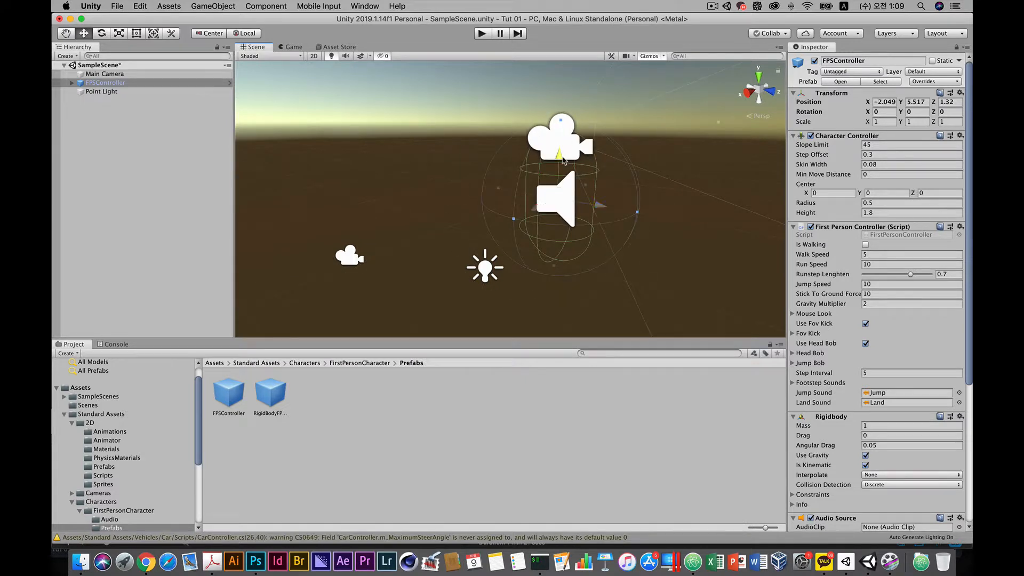
drag(564, 161, 563, 134)
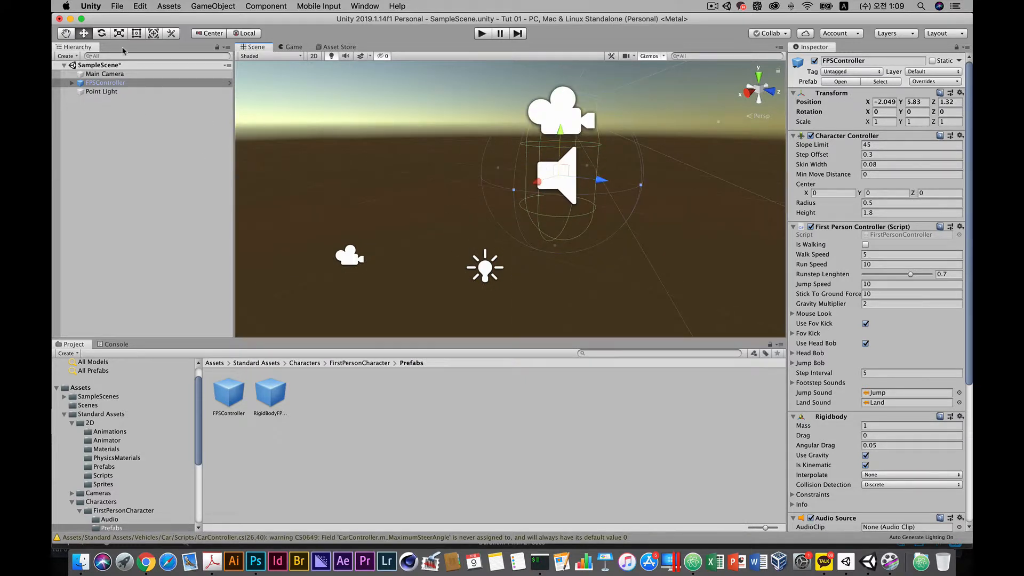
Rotate the FPSController freely around several axes with the Rotate tool, checking its orientation from different angles.
click(101, 33)
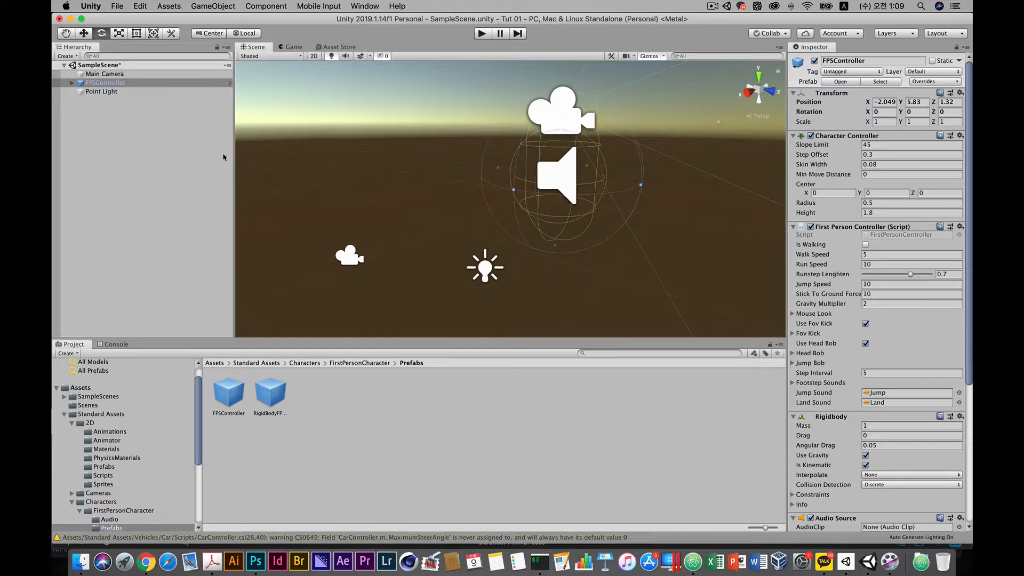
drag(568, 208, 533, 288)
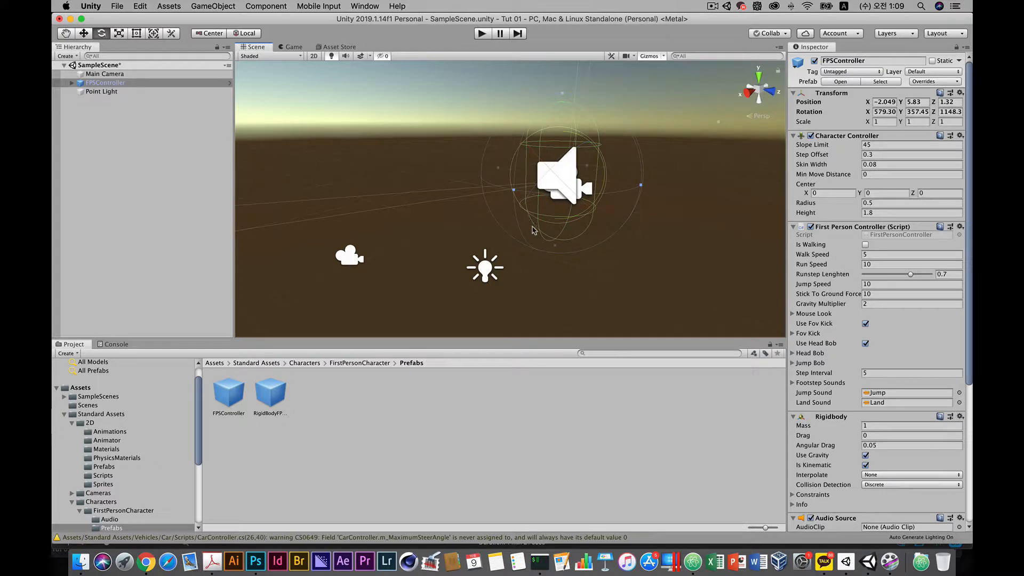
alt+drag(533, 230, 433, 184)
alt+drag(505, 215, 520, 275)
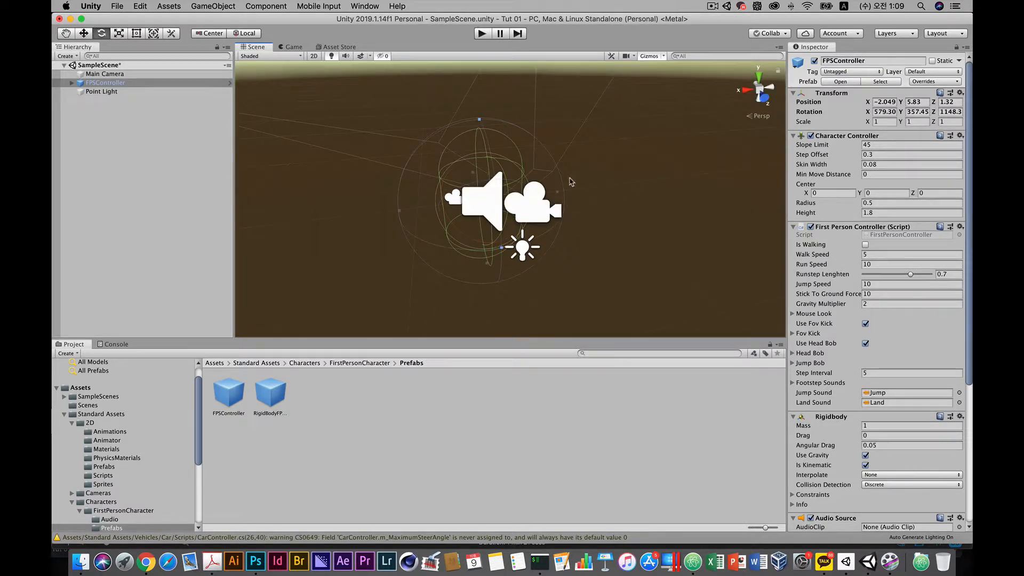
alt+drag(540, 198, 502, 210)
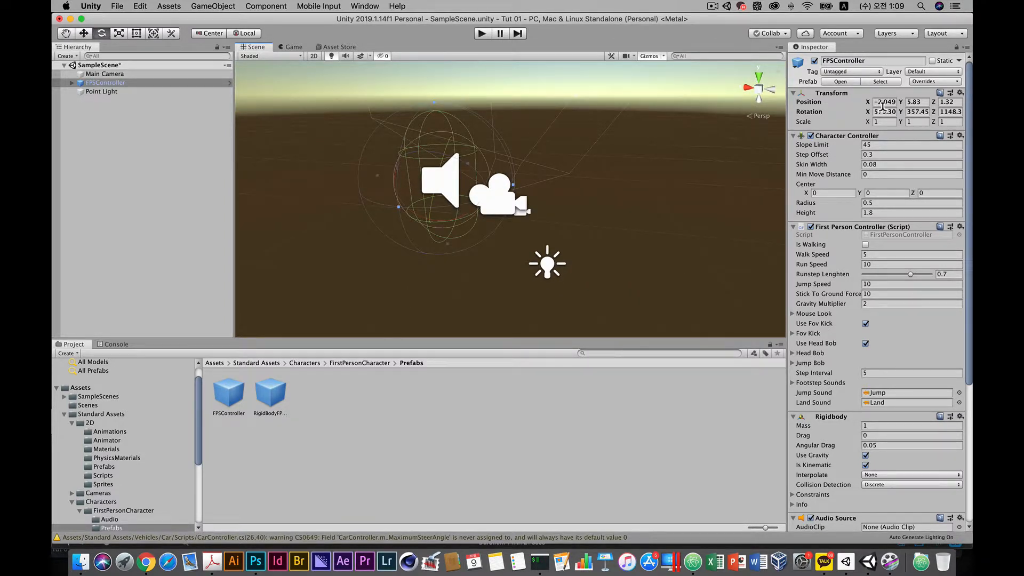
drag(439, 195, 475, 164)
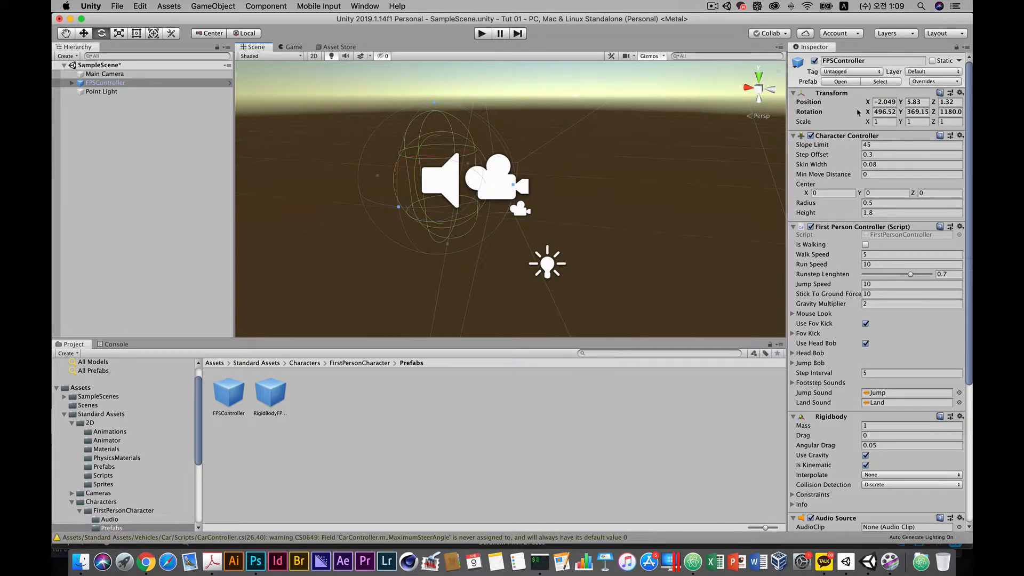
Reset the FPSController's rotation to 0 on the X, Y and Z axes.
click(890, 111)
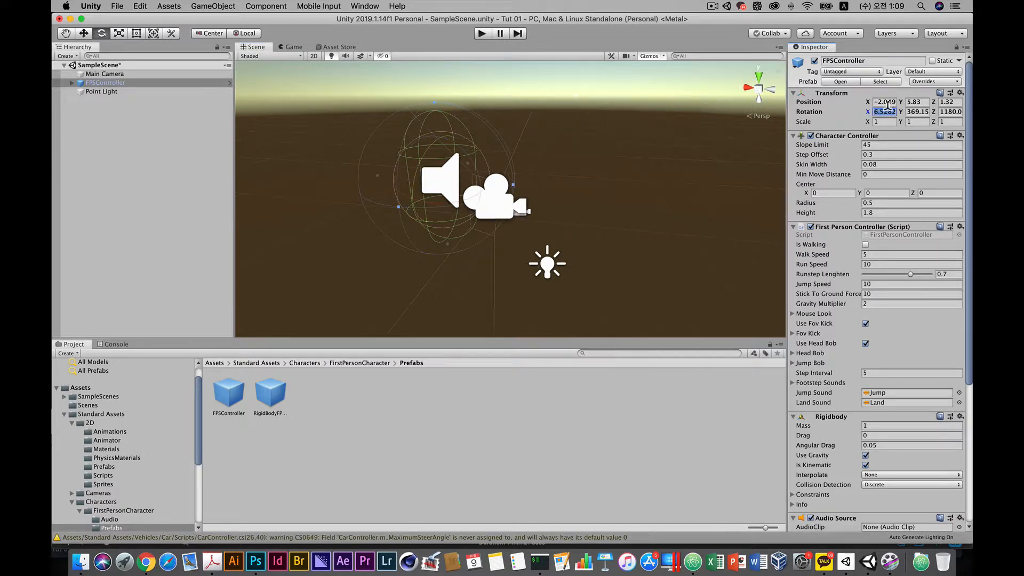
text(0)
key(Tab)
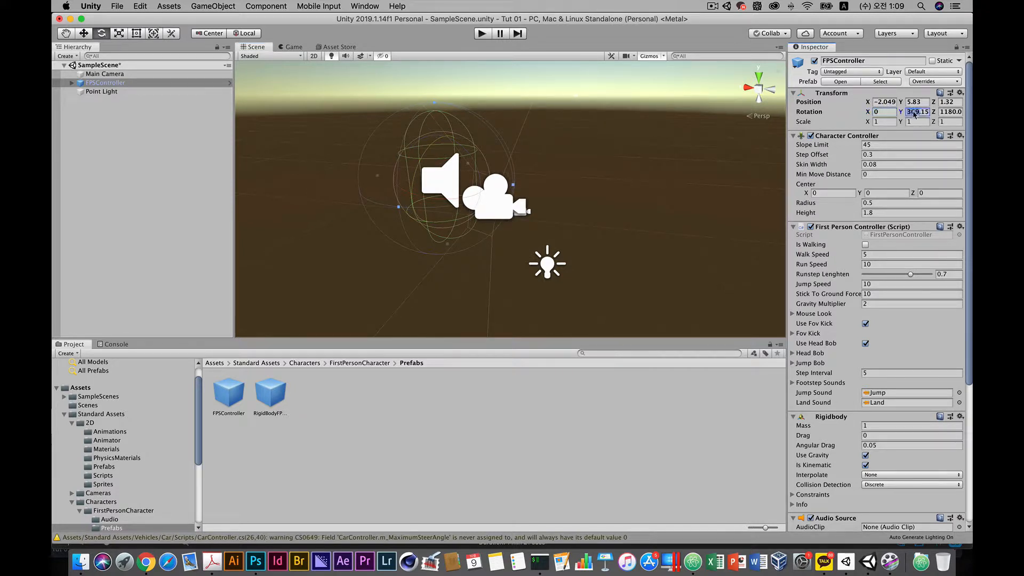
text(0)
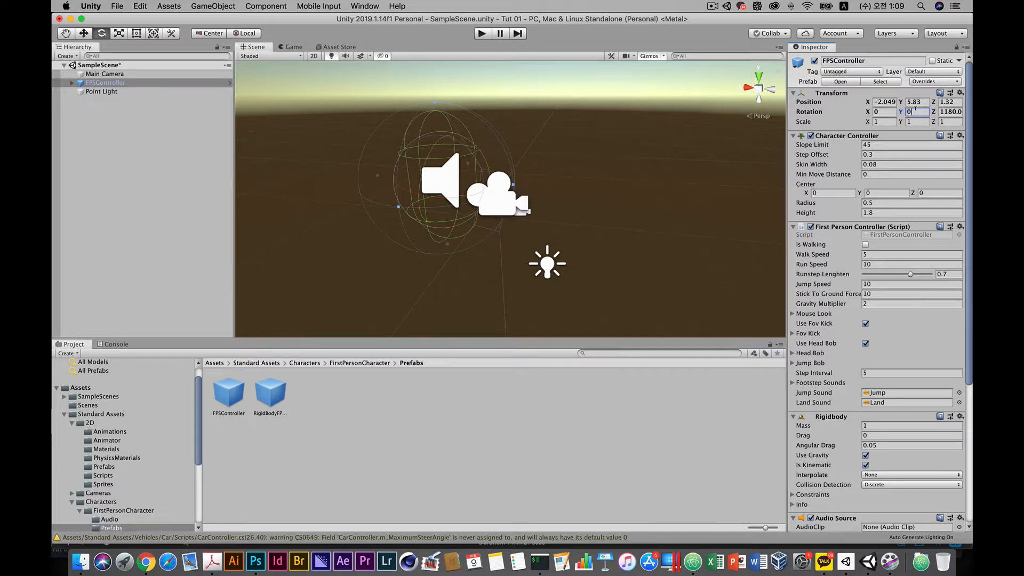
key(Tab)
text(0)
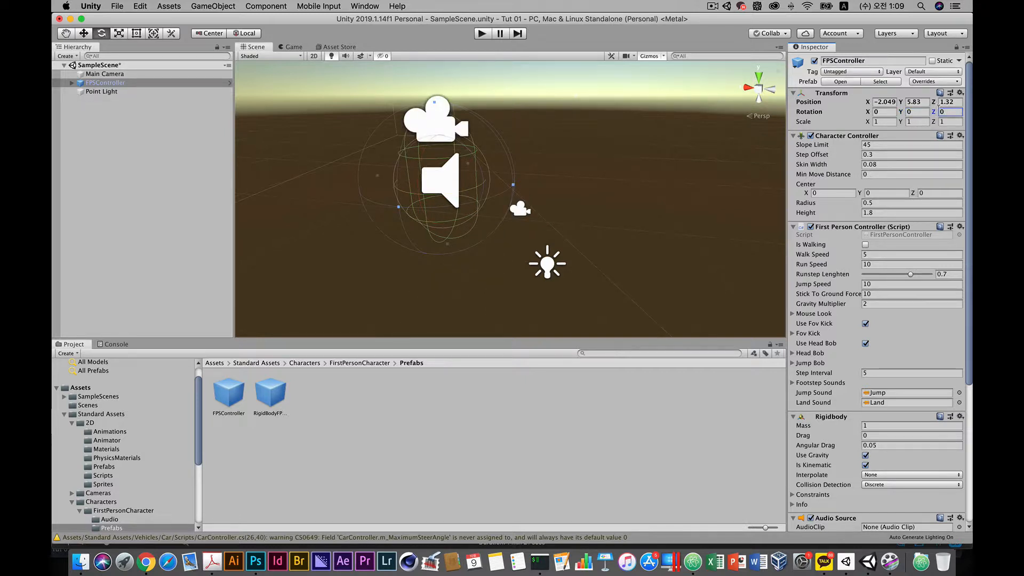
Set the FPSController's X position to 5 and frame it in the Scene view.
click(887, 102)
drag(874, 101, 892, 113)
key(BackSpace)
text(5)
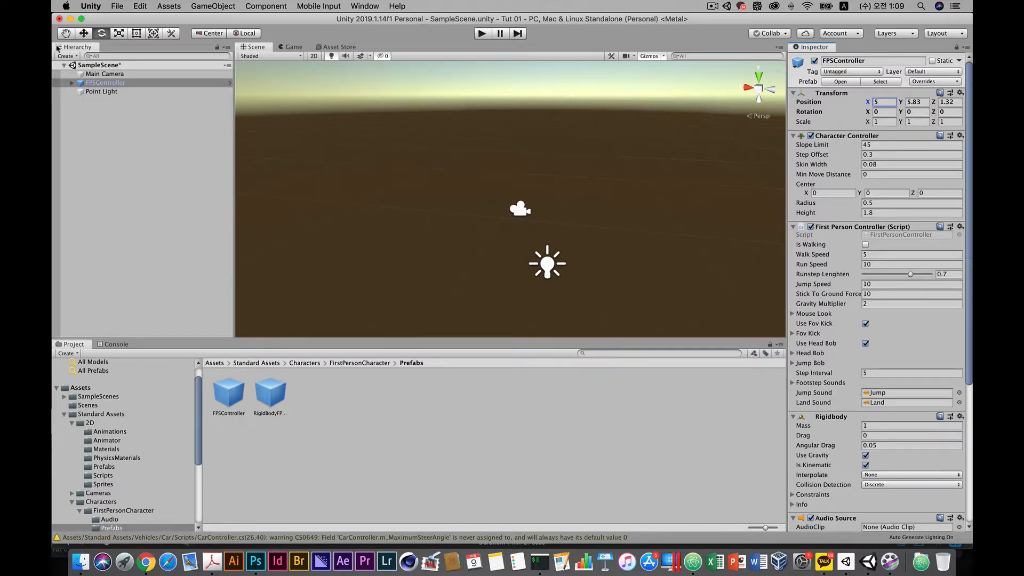
double_click(99, 83)
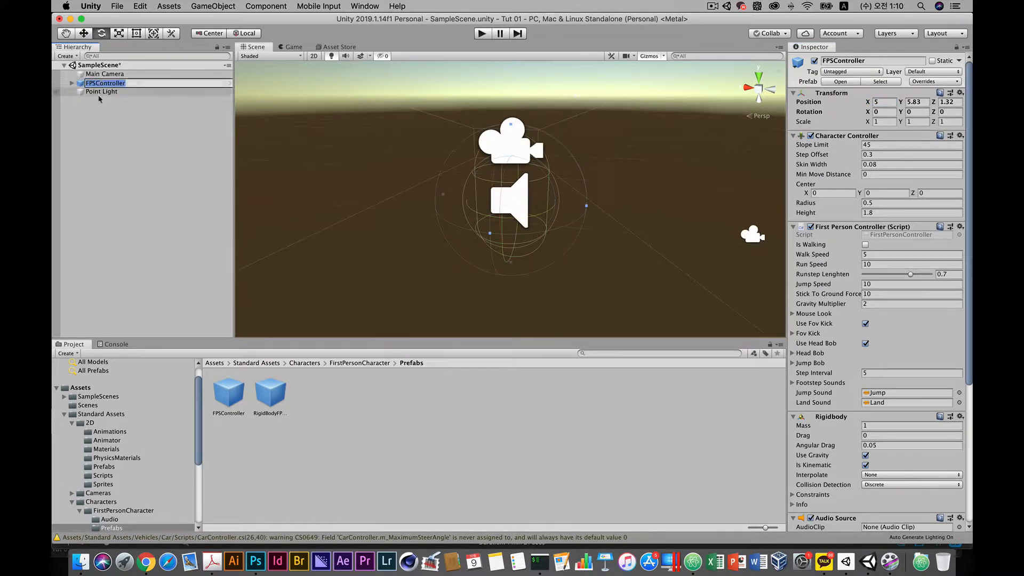
click(101, 91)
click(117, 82)
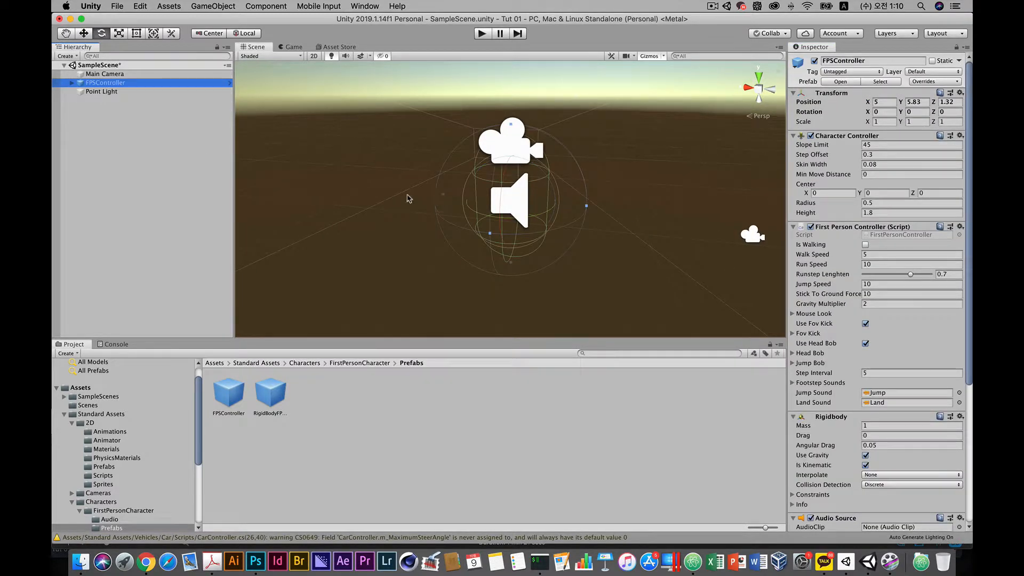
Set the FPSController's X position to 200, then frame it and look around it in the Scene view.
click(883, 102)
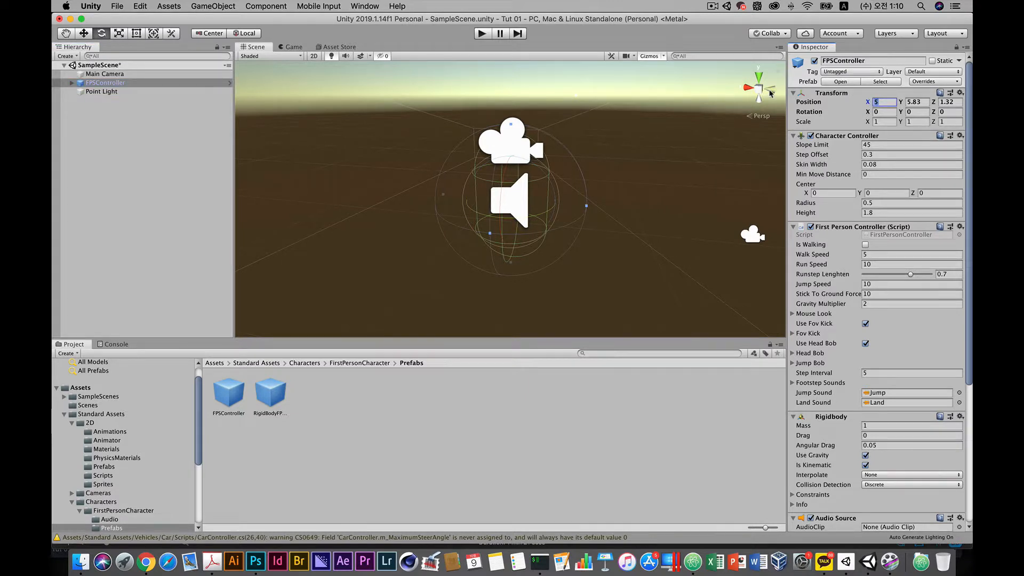
text(200)
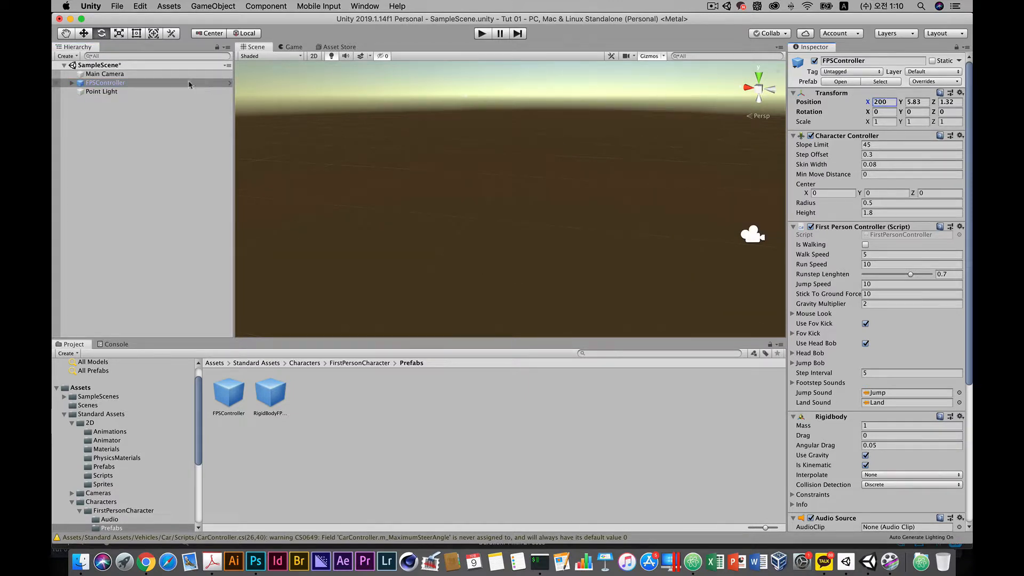
double_click(126, 83)
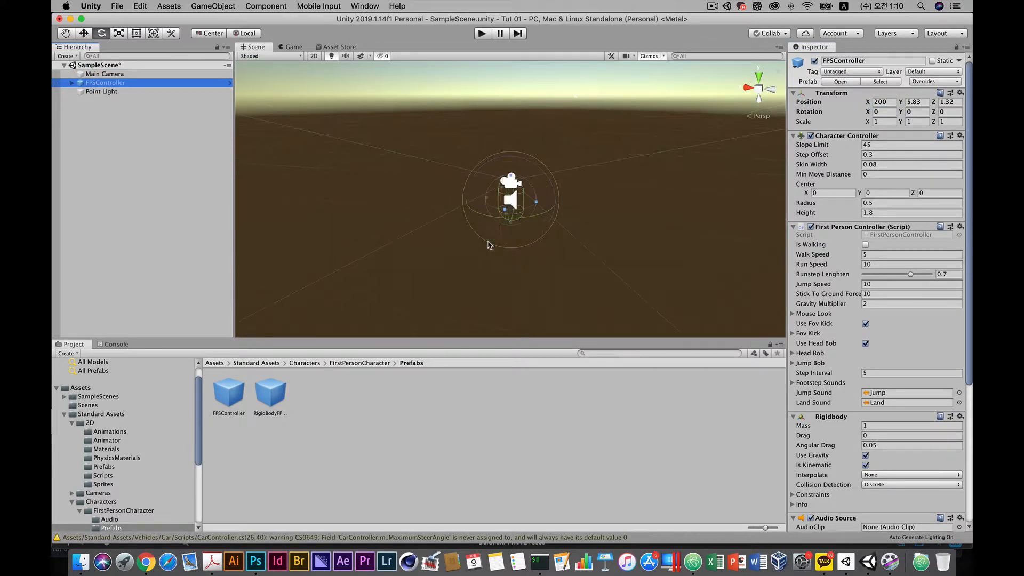
alt+drag(487, 243, 706, 238)
alt+drag(672, 130, 618, 164)
Frame the Main Camera, Point Light and FPSController in turn to compare their locations in the scene.
click(116, 76)
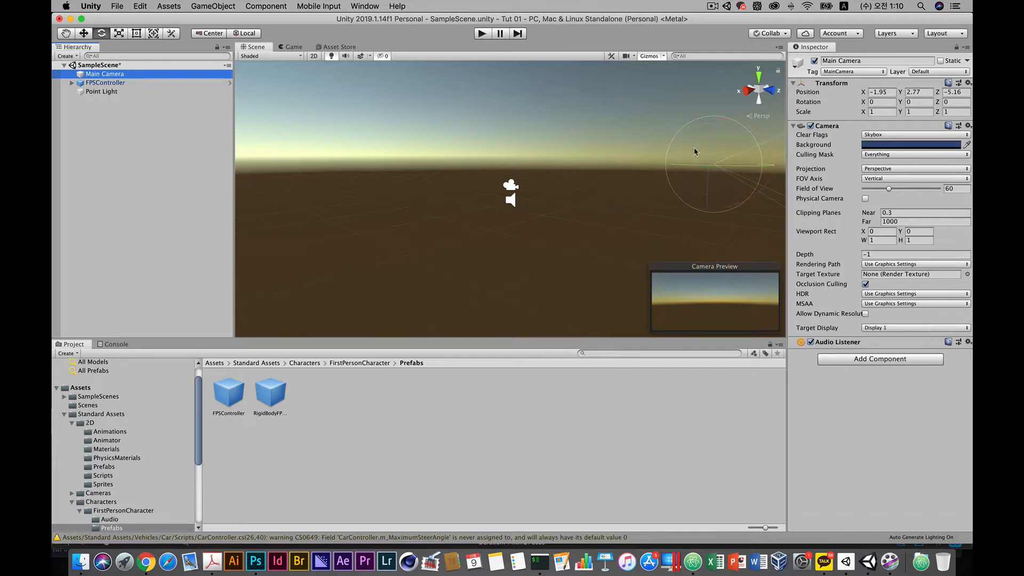
double_click(100, 75)
scroll(523, 242, up, 5)
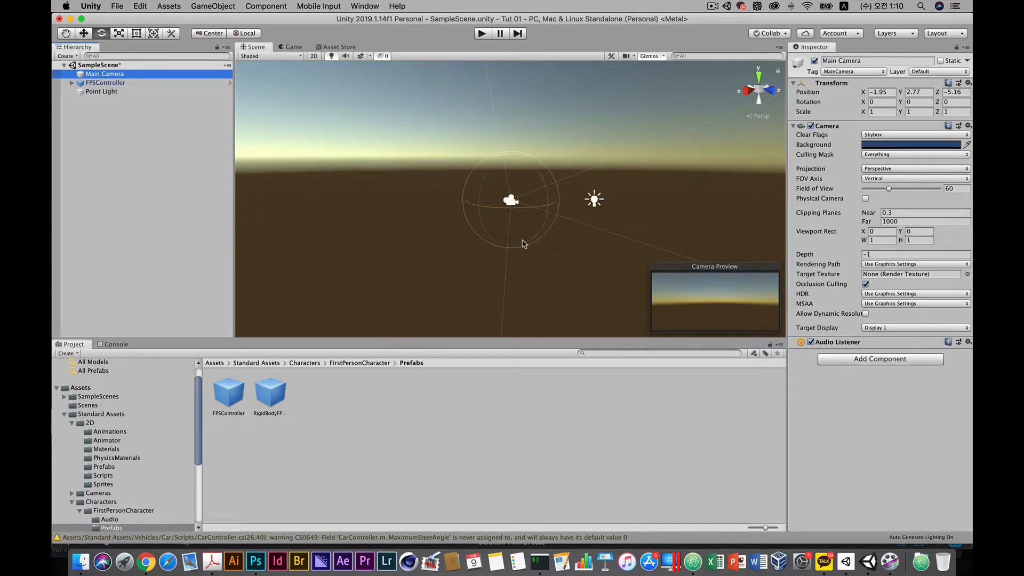
double_click(113, 92)
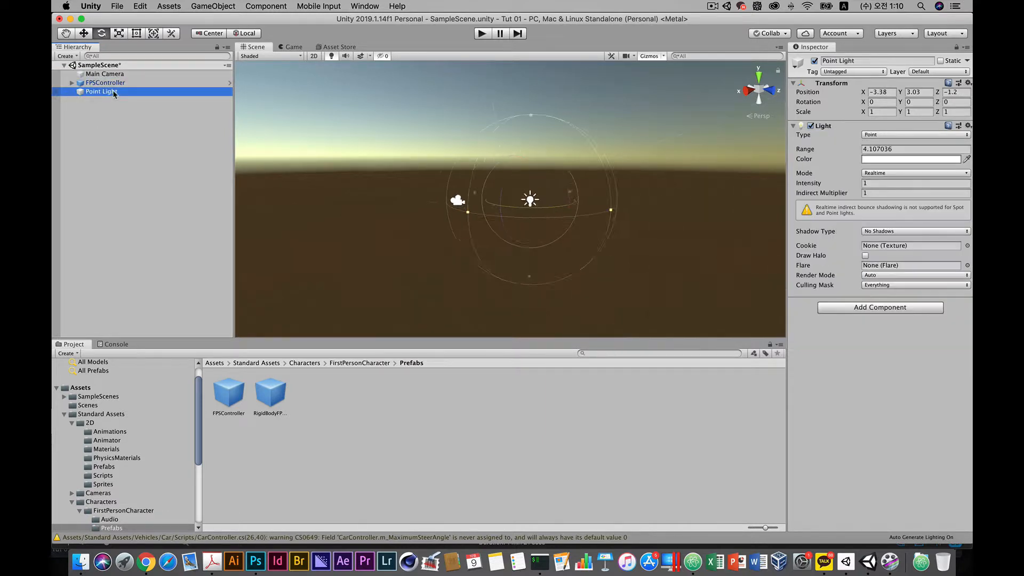
double_click(114, 85)
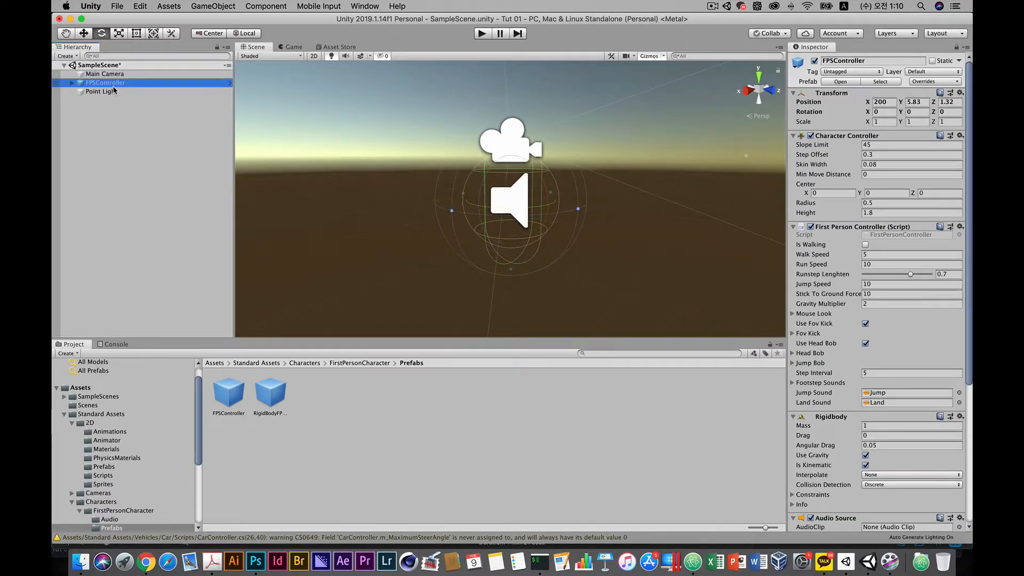
double_click(114, 75)
double_click(113, 83)
click(112, 92)
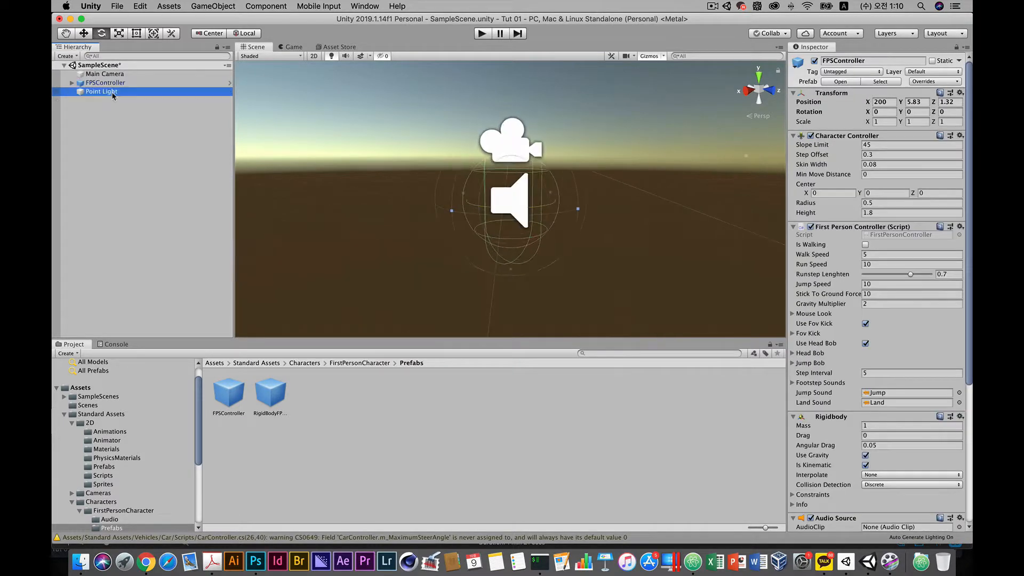
double_click(113, 92)
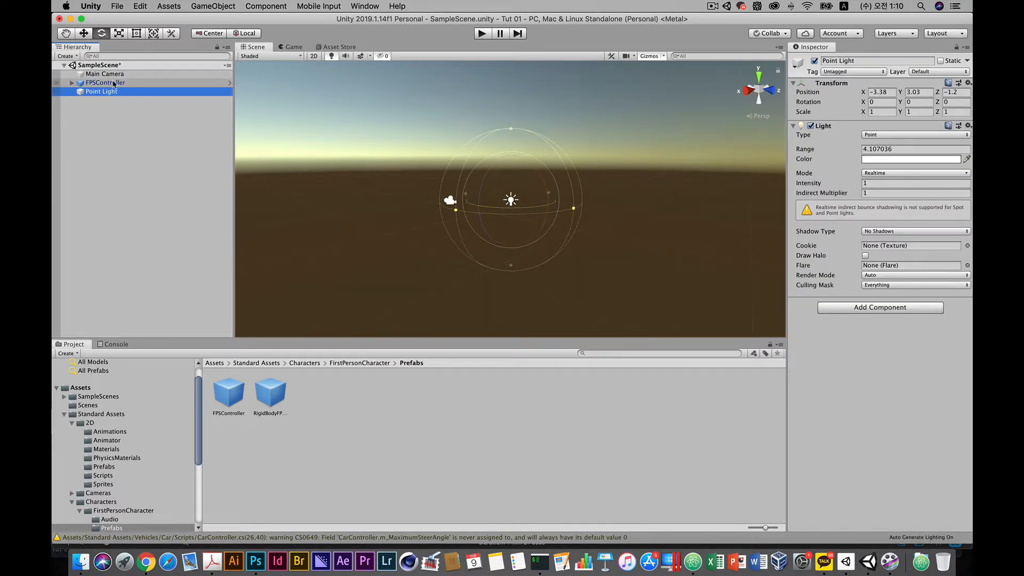
double_click(113, 83)
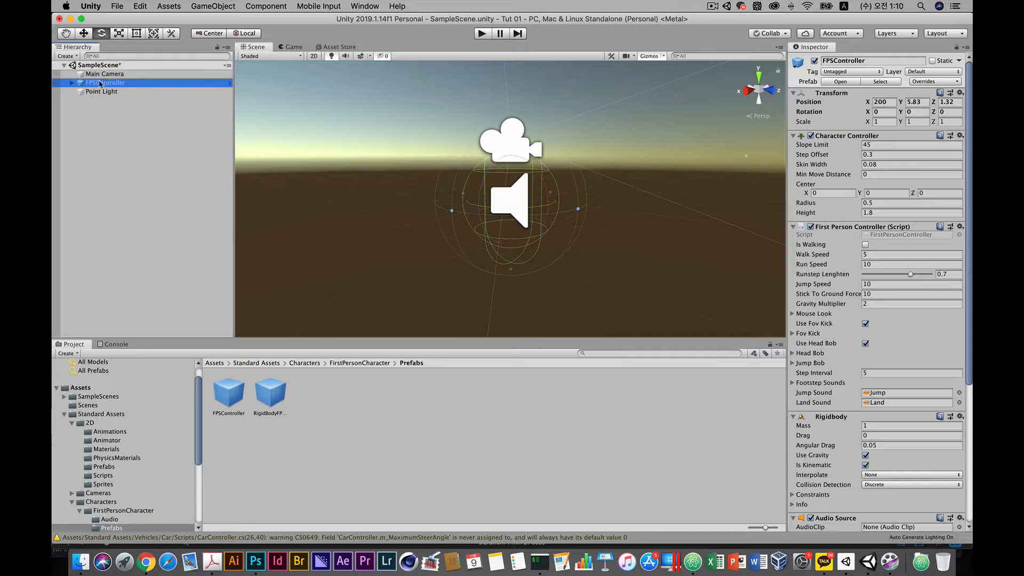
Set the FPSController's X position to 0 and frame it in the Scene view.
click(881, 101)
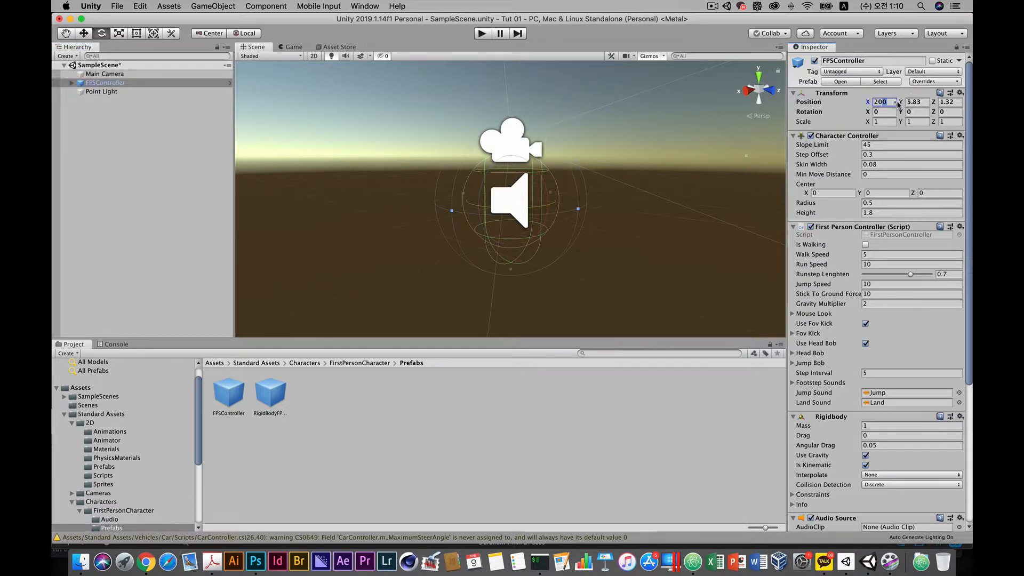
text(0)
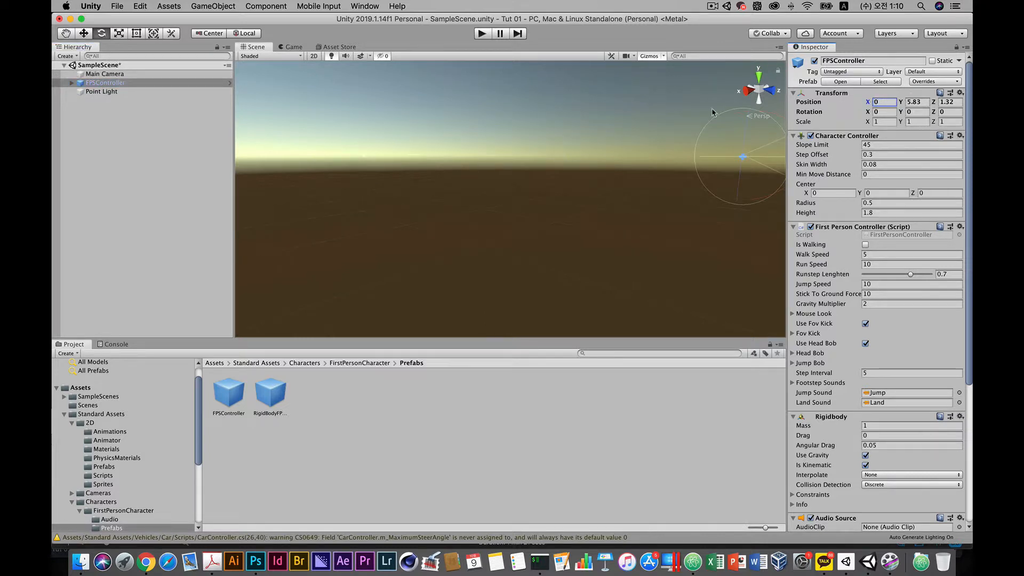
double_click(147, 83)
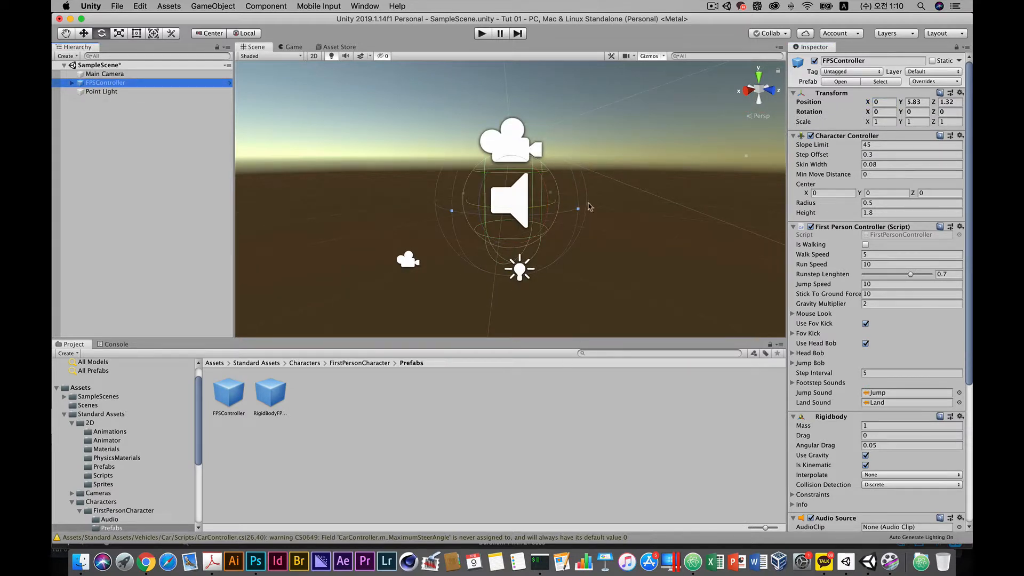
Try the Rect tool on the FPSController.
click(326, 188)
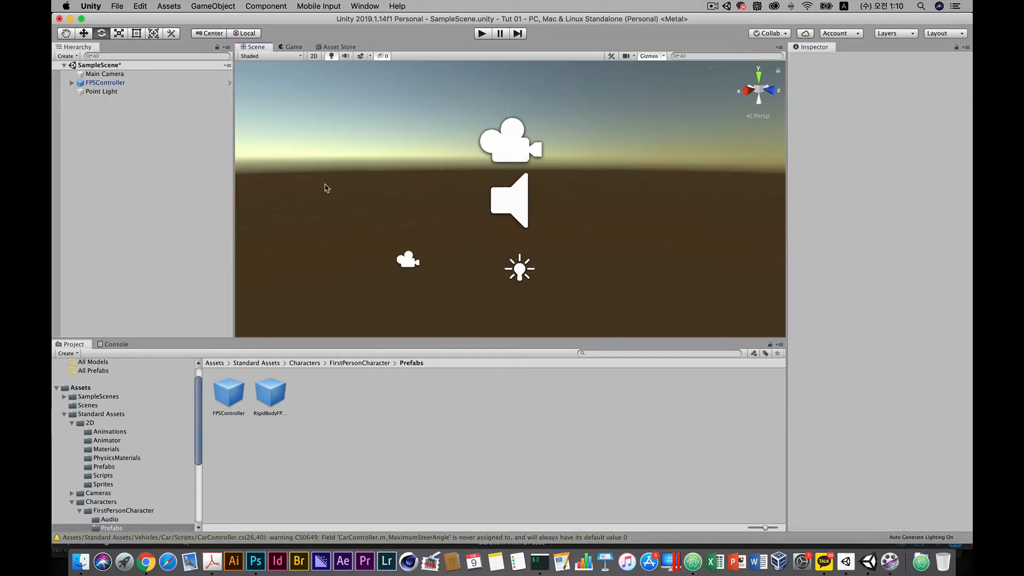
click(137, 34)
click(105, 83)
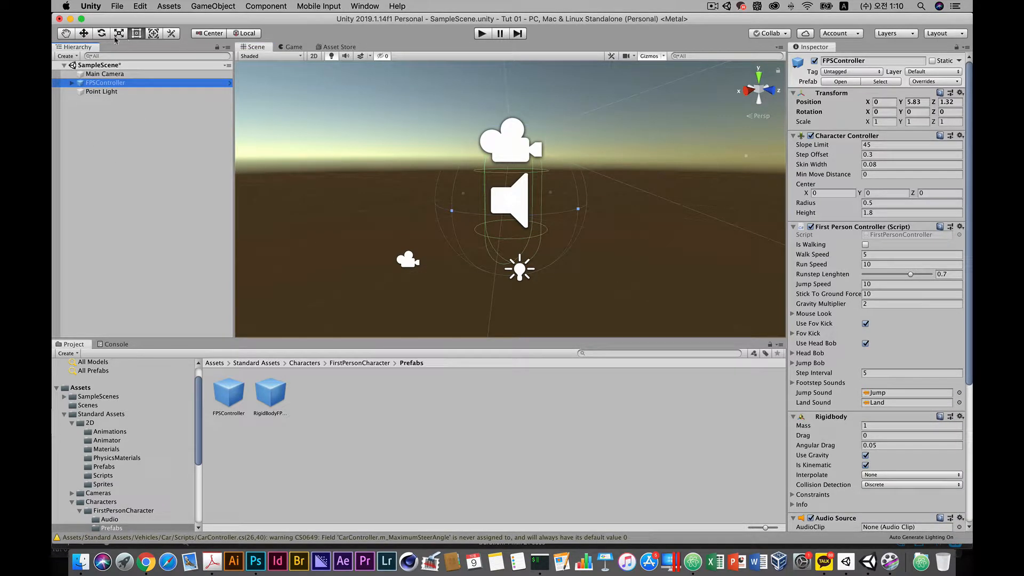
Create a 3D cube and move it down beneath the FPSController to a Y position of about 4.63.
click(84, 34)
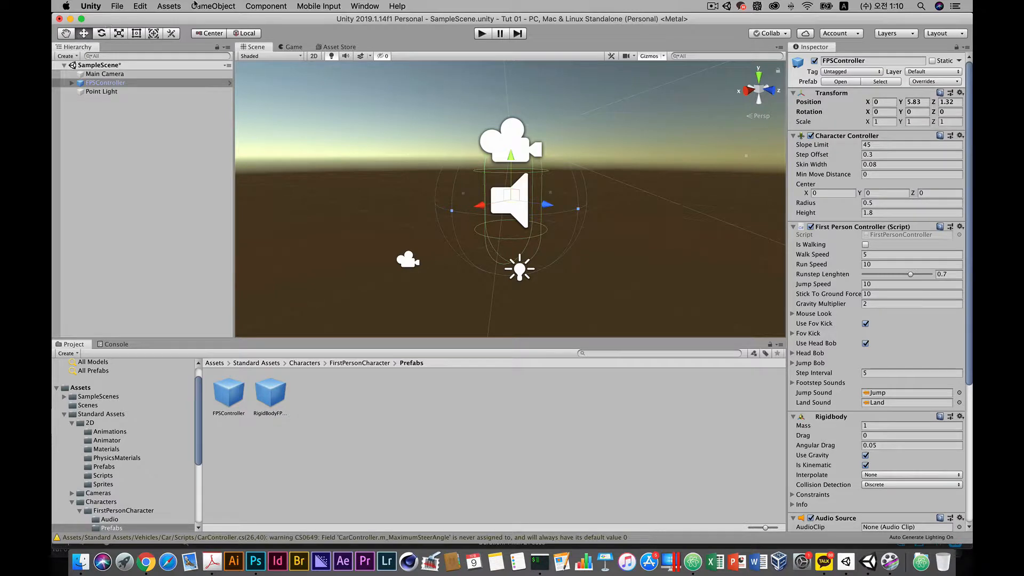
click(194, 5)
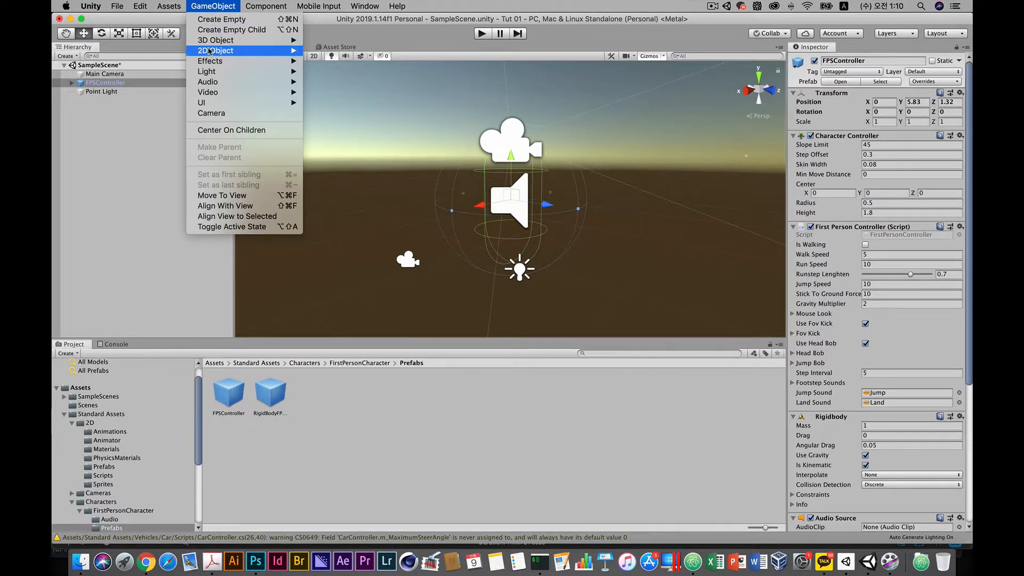
mouse_move(210, 44)
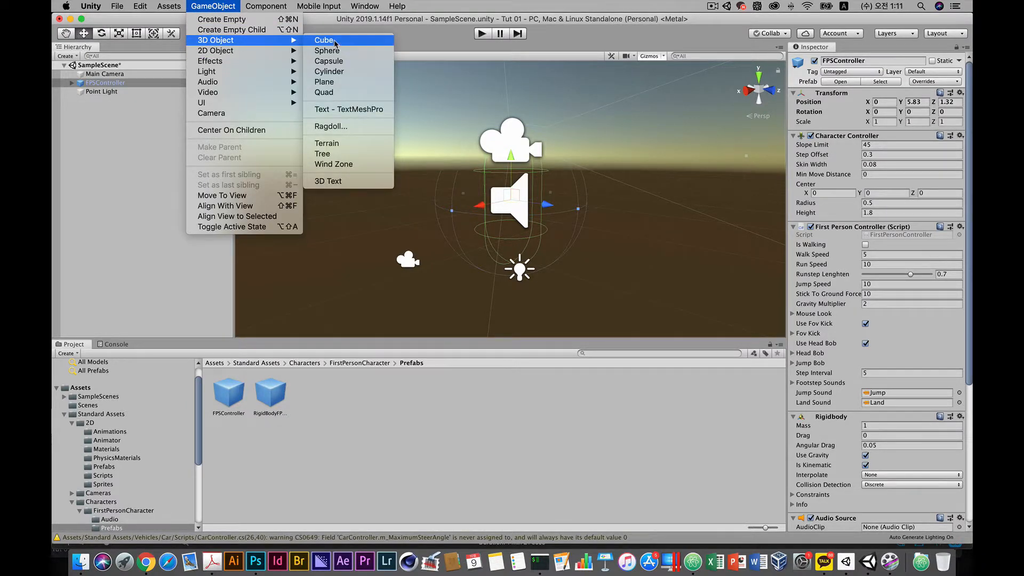
click(336, 41)
drag(515, 193, 513, 288)
alt+drag(512, 272, 520, 192)
Flatten the cube with the Rect tool to a Y scale of about 0.27, lowering its upper face.
click(63, 31)
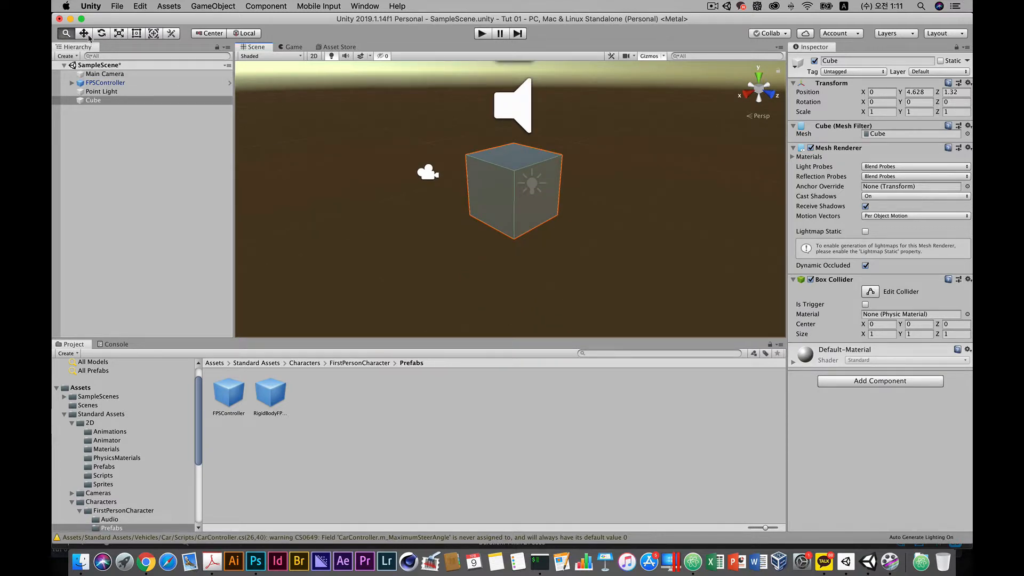
click(86, 35)
click(138, 34)
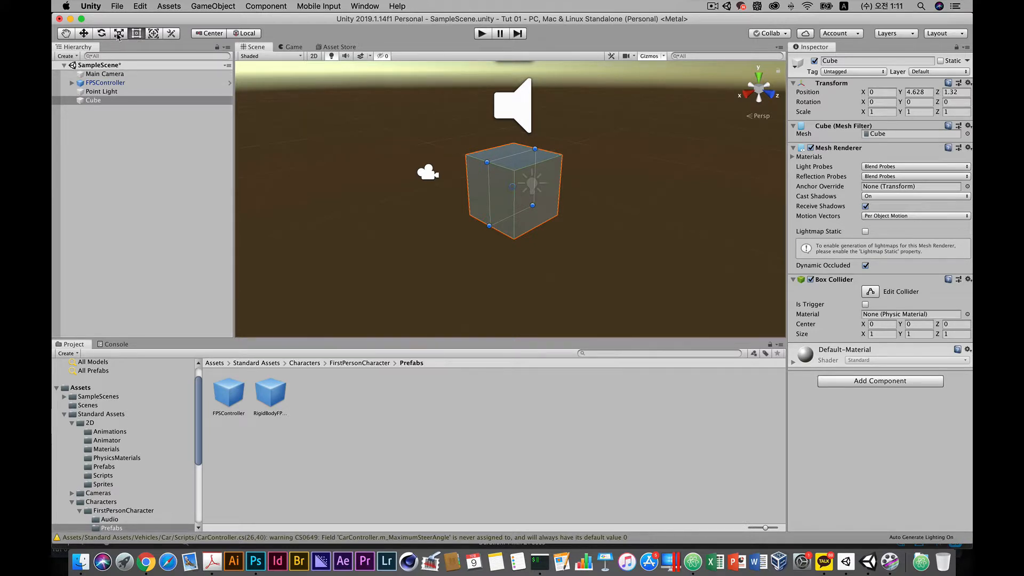
drag(502, 157, 510, 182)
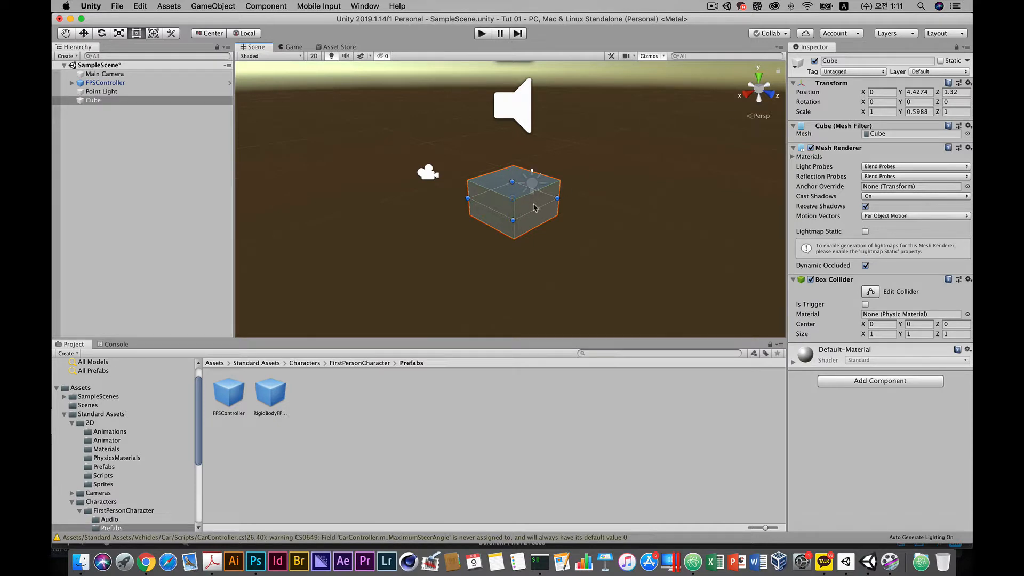
alt+drag(536, 207, 434, 177)
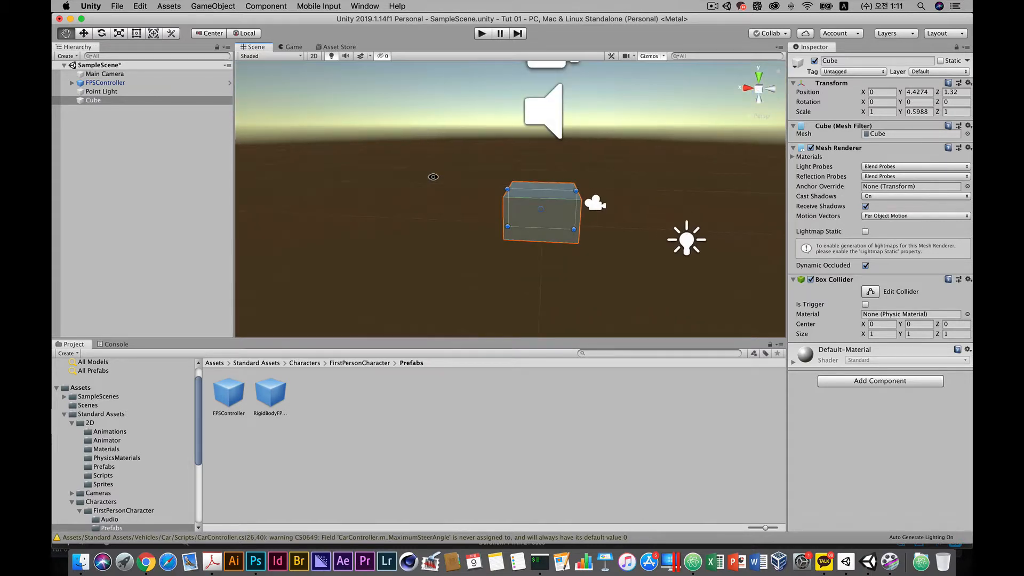
mouse_move(541, 189)
mouse_down()
mouse_move(540, 219)
mouse_move(541, 206)
mouse_up()
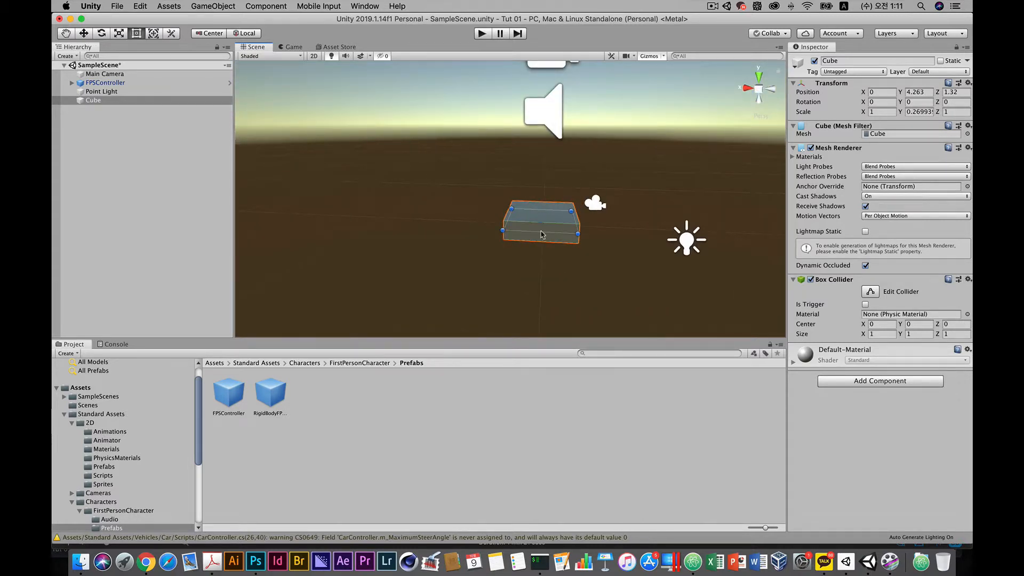
Set the cube's Y scale to 0.5.
click(911, 112)
double_click(912, 112)
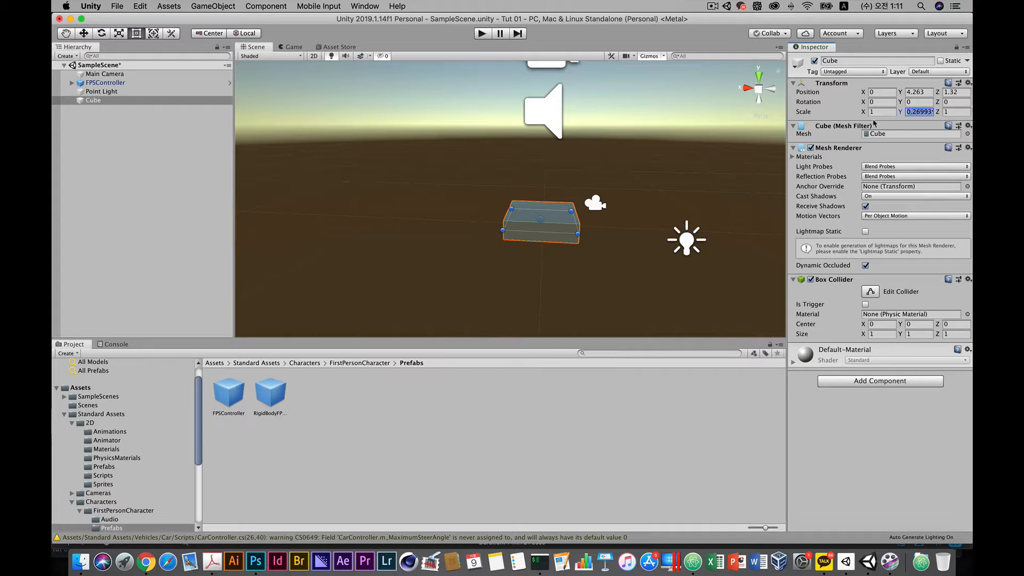
key(BackSpace)
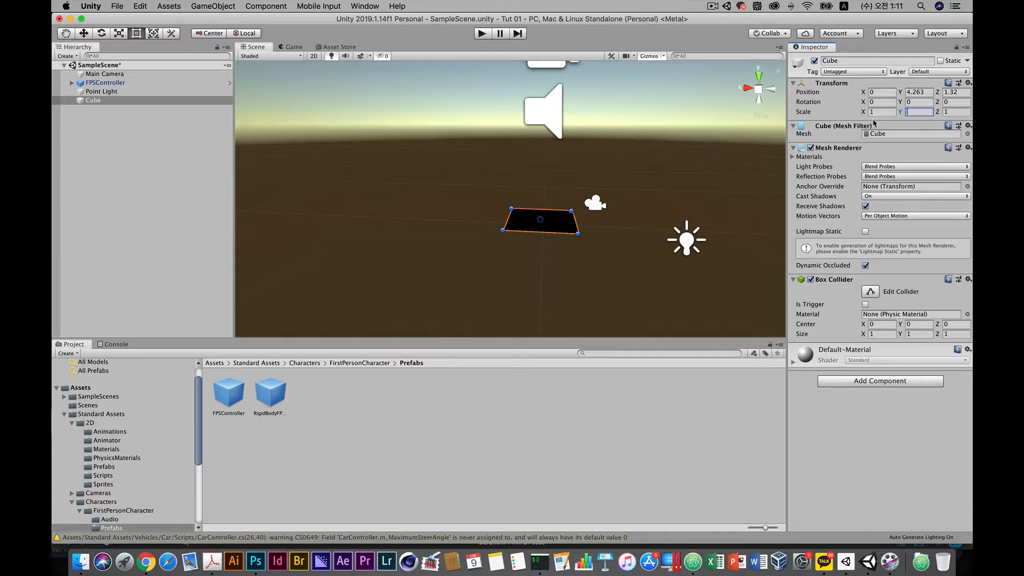
text(0.5)
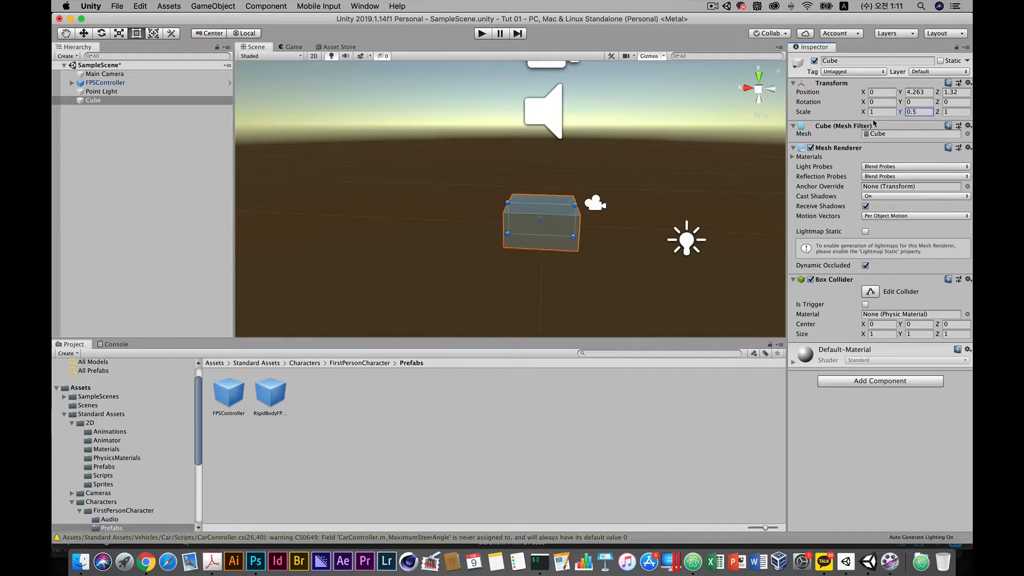
Stretch the cube with the Rect tool into a wide platform with scales of about 21.4 in X and 17 in Z.
alt+drag(564, 226, 571, 283)
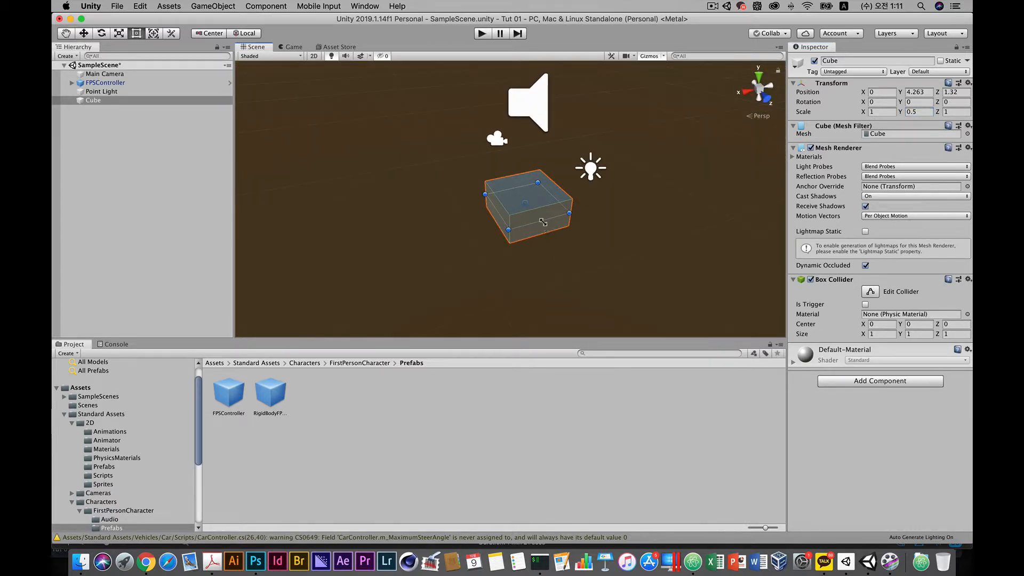
drag(543, 222, 689, 323)
drag(507, 187, 498, 133)
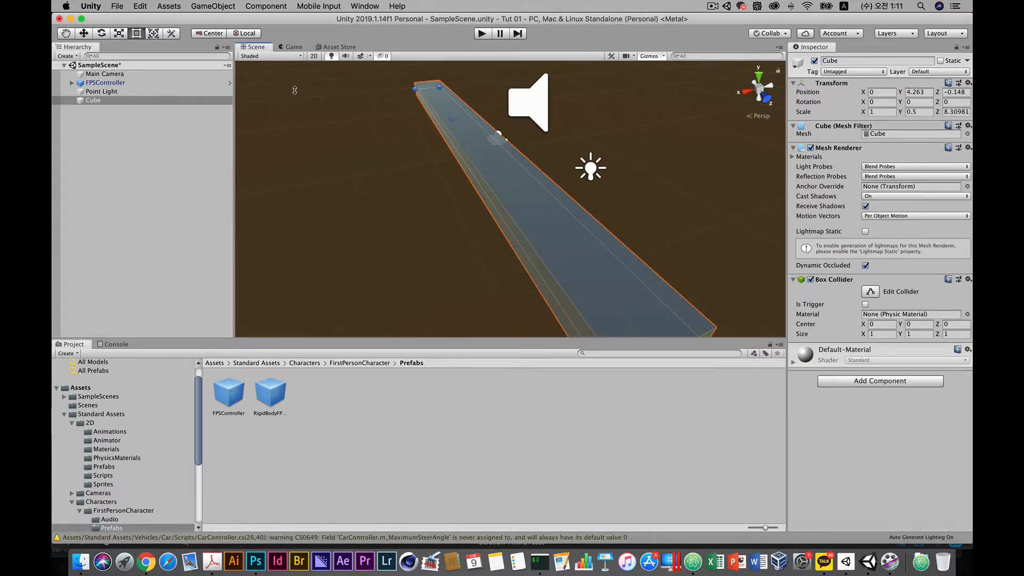
scroll(500, 204, down, 5)
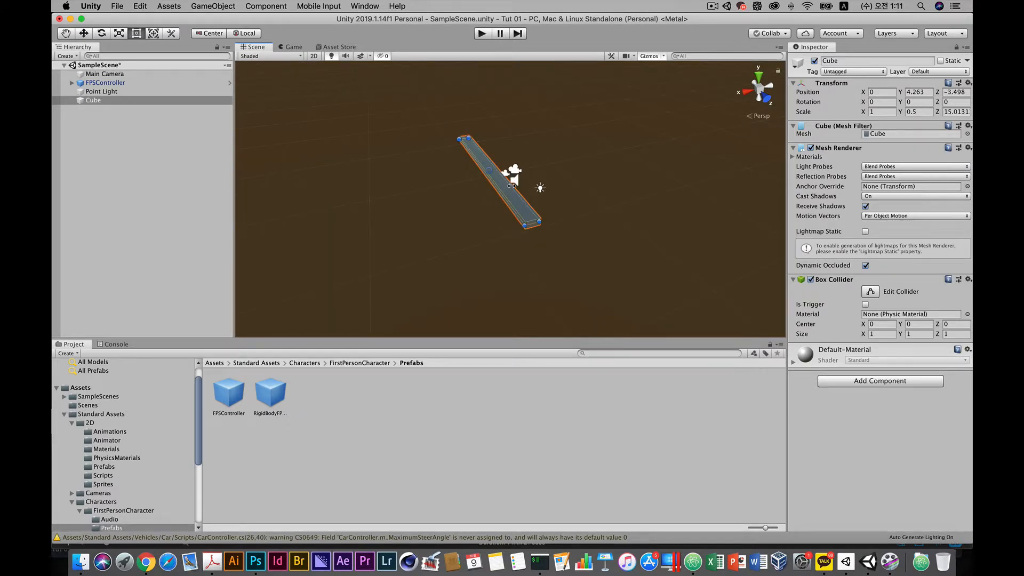
drag(511, 184, 597, 173)
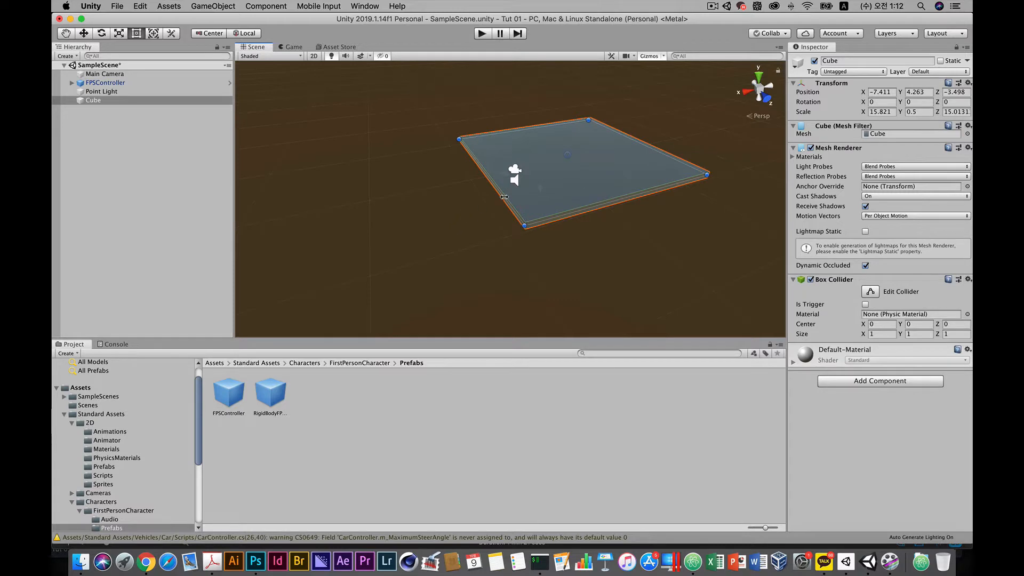
drag(504, 197, 770, 143)
Round the platform cube's scale to 21 in X and 17 in Z.
click(882, 111)
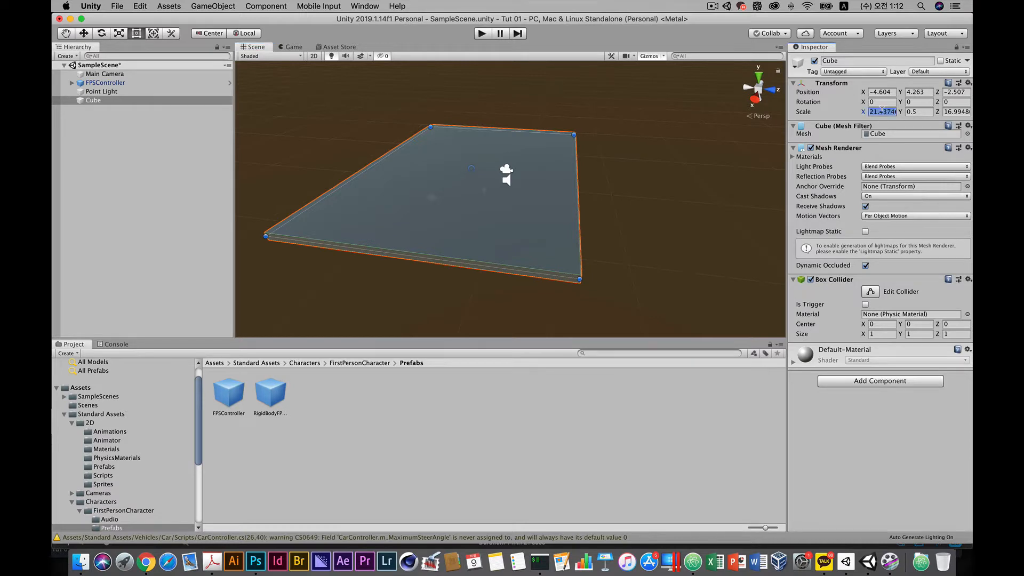
text(21)
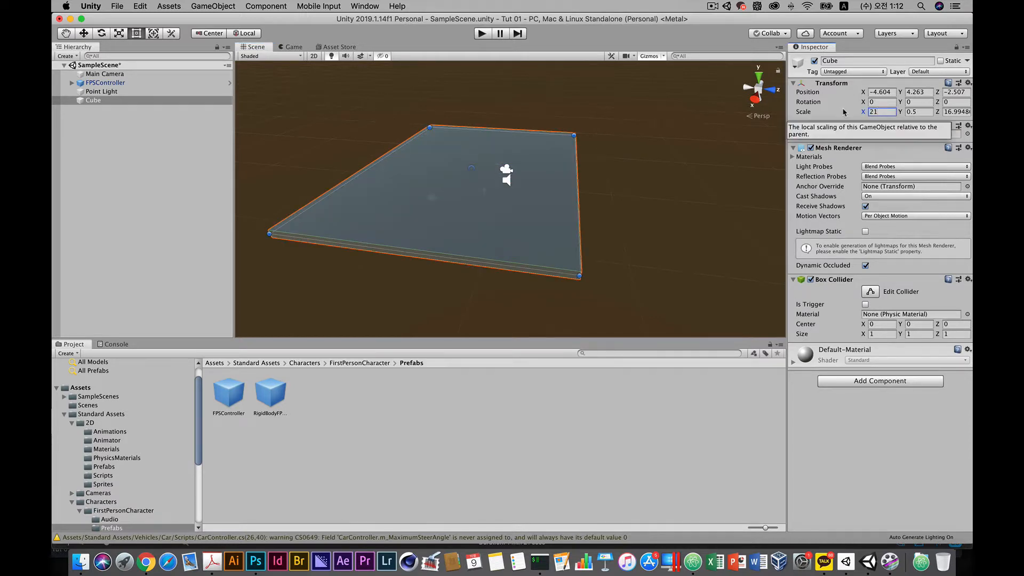
click(957, 111)
text(17)
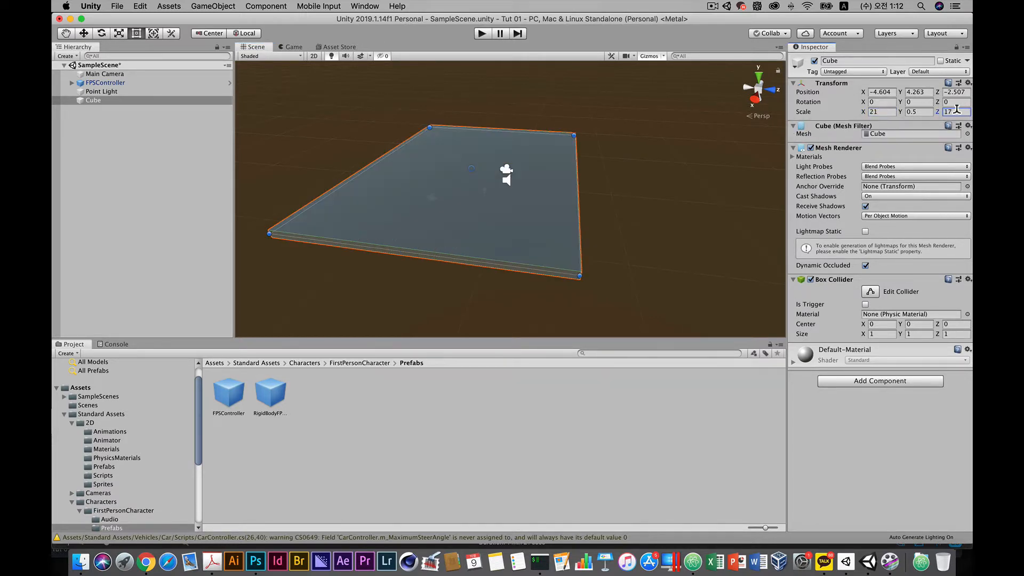
alt+drag(645, 139, 716, 199)
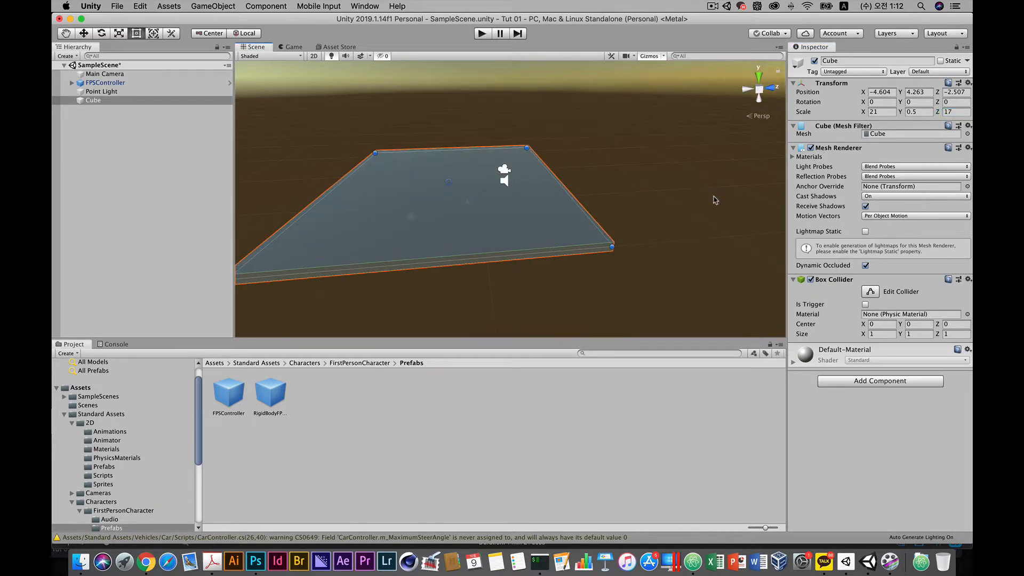
Examine the FPSController above the platform up close and expand it to show its FirstPersonCharacter child.
click(98, 73)
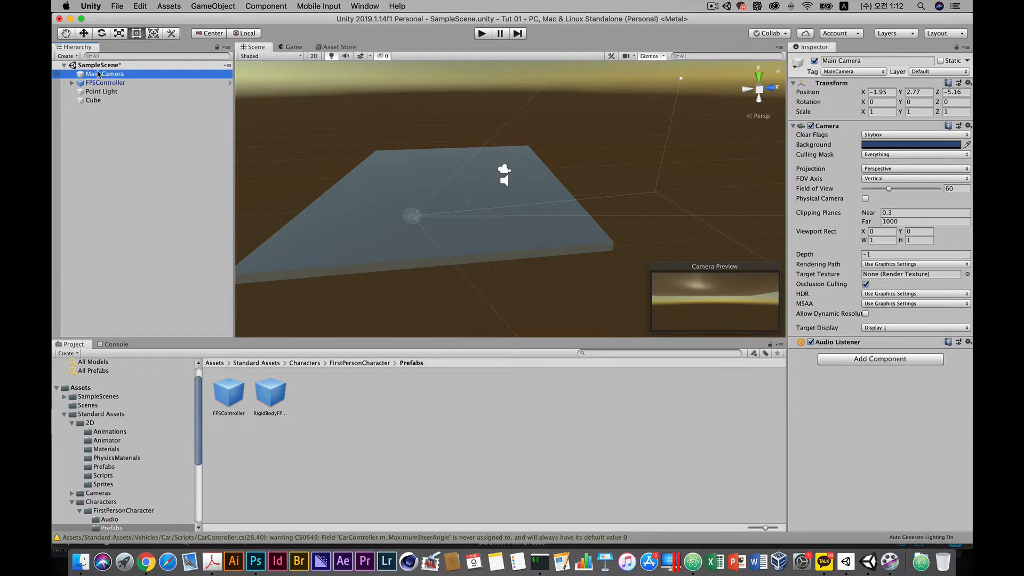
click(101, 83)
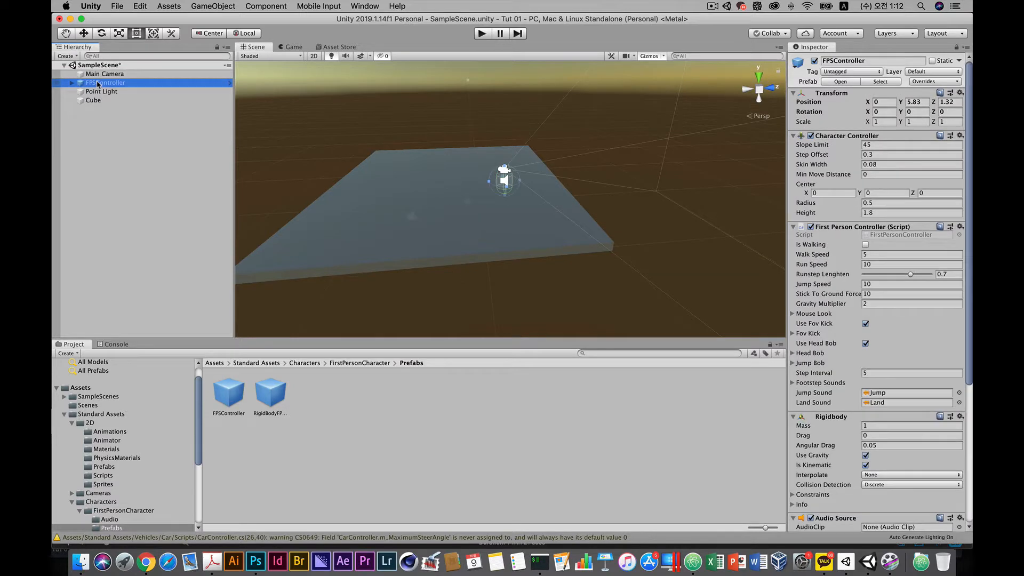
scroll(499, 208, up, 2)
scroll(499, 209, up, 3)
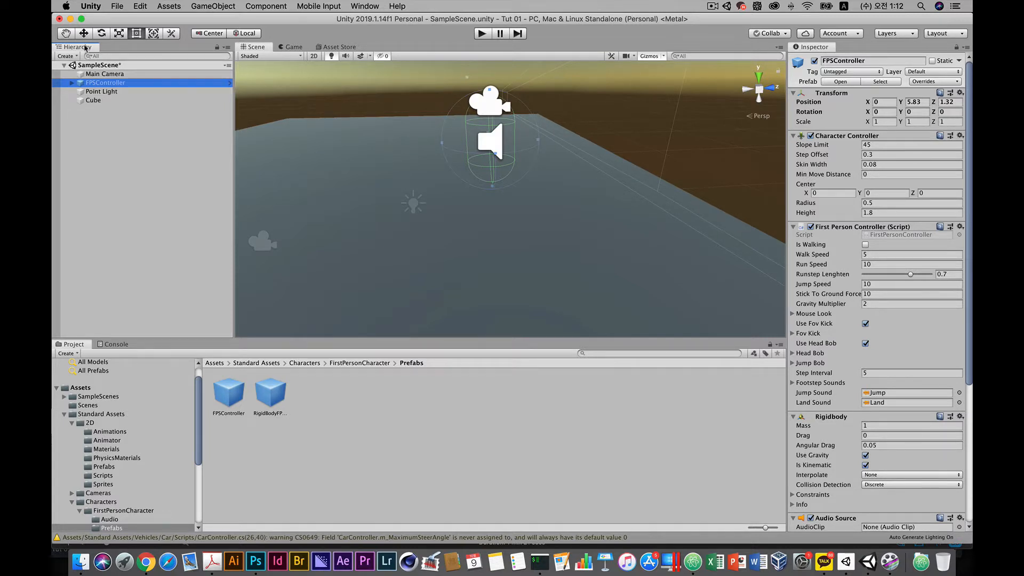
click(67, 36)
scroll(514, 125, up, 5)
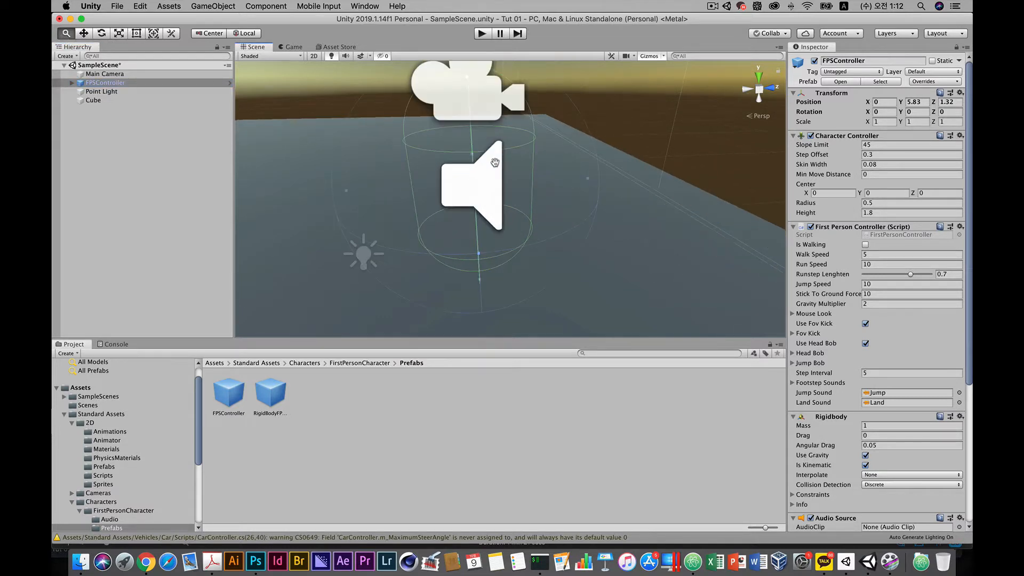
alt+drag(501, 158, 525, 186)
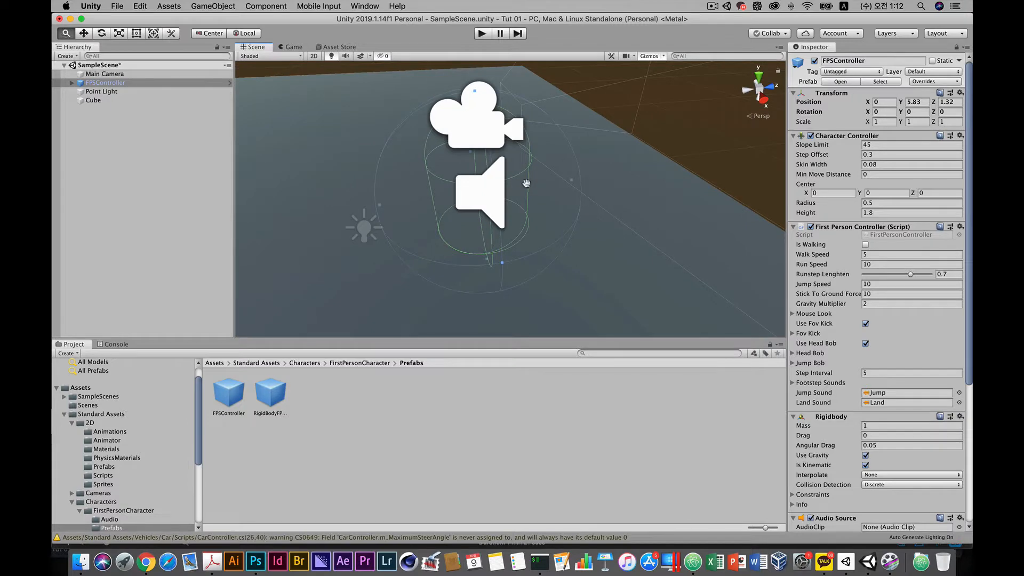
click(71, 83)
click(107, 91)
click(115, 84)
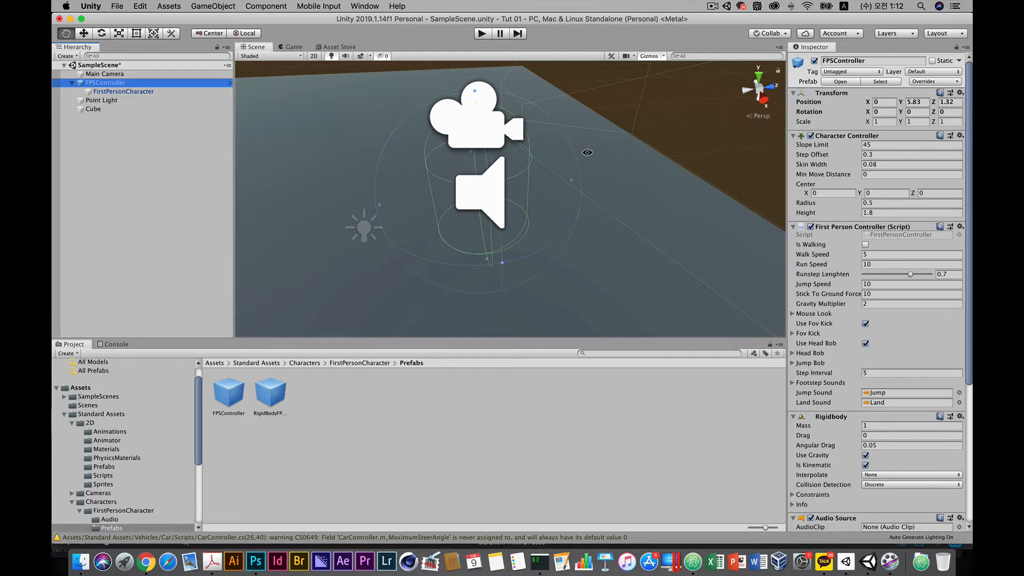
alt+drag(587, 153, 498, 111)
alt+drag(427, 161, 484, 155)
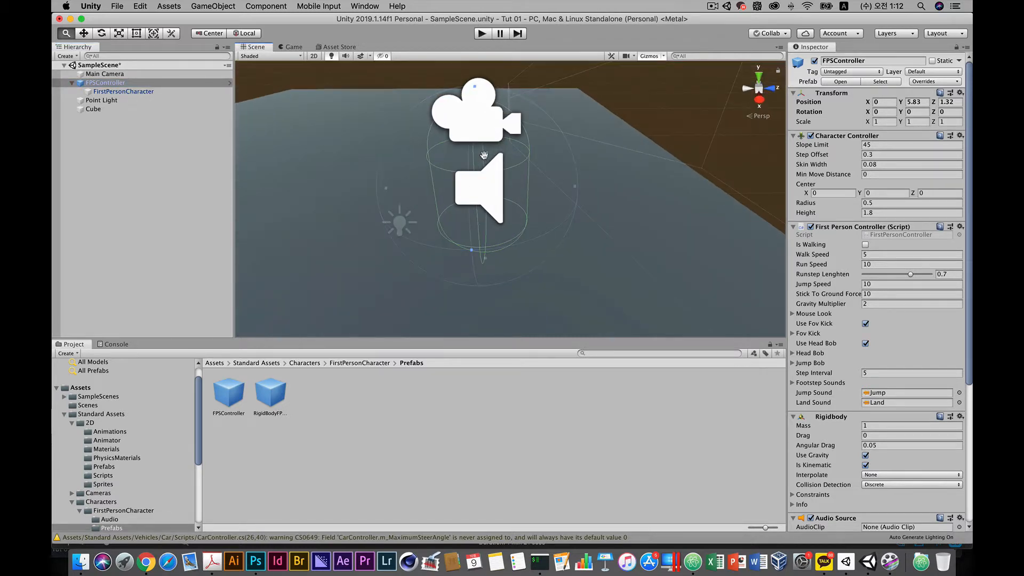
Compare the Main Camera with the FPSController by selecting them alternately.
click(132, 75)
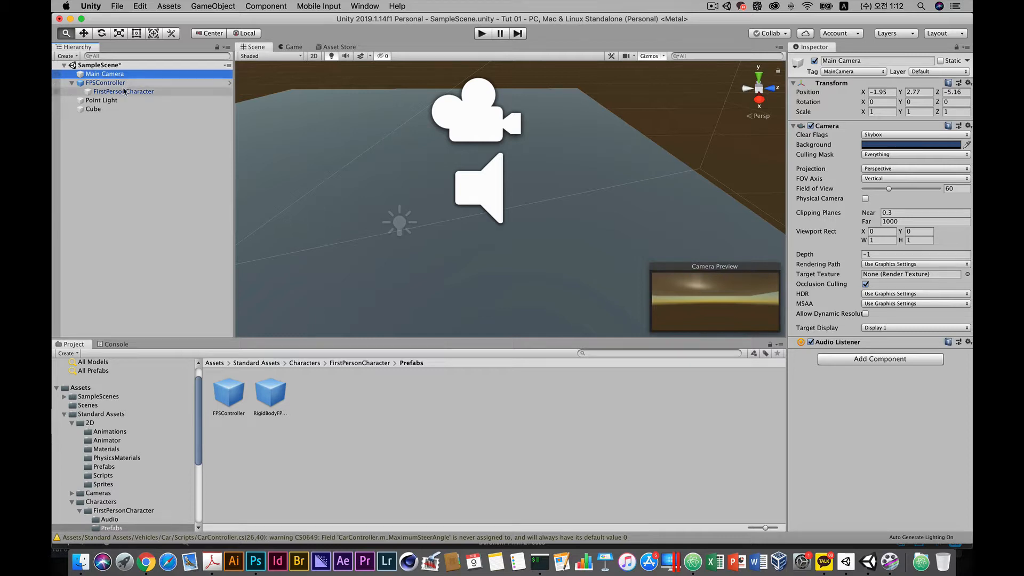
click(129, 83)
click(129, 75)
click(130, 81)
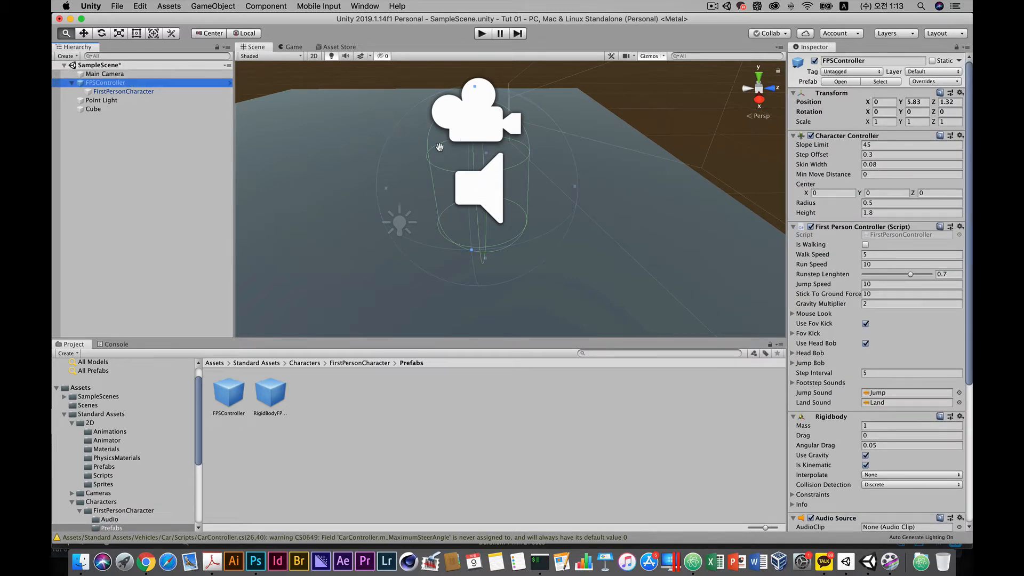
Delete the Main Camera from the scene and run the game to test the FPSController.
click(105, 73)
key(f)
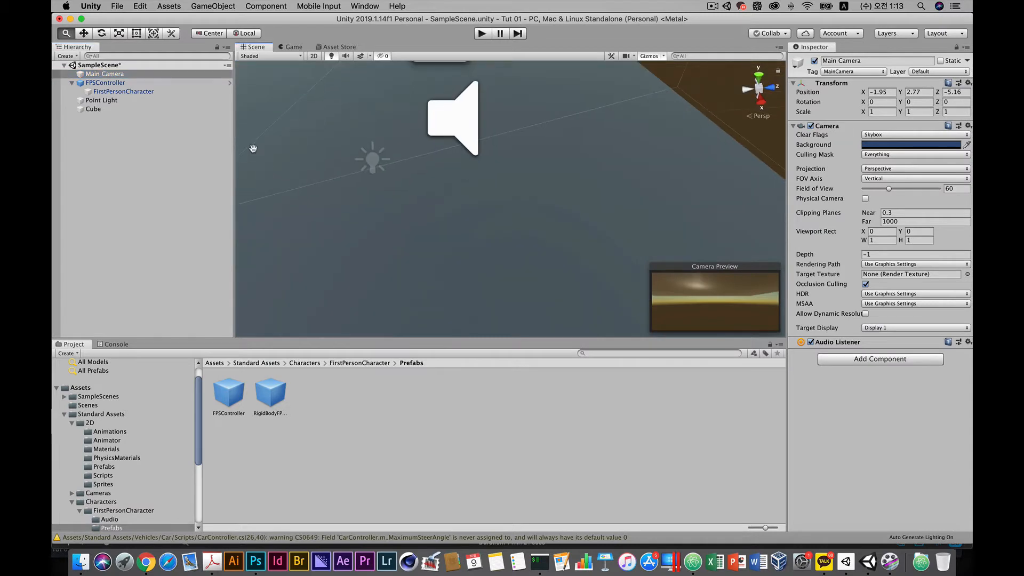
scroll(459, 172, down, 3)
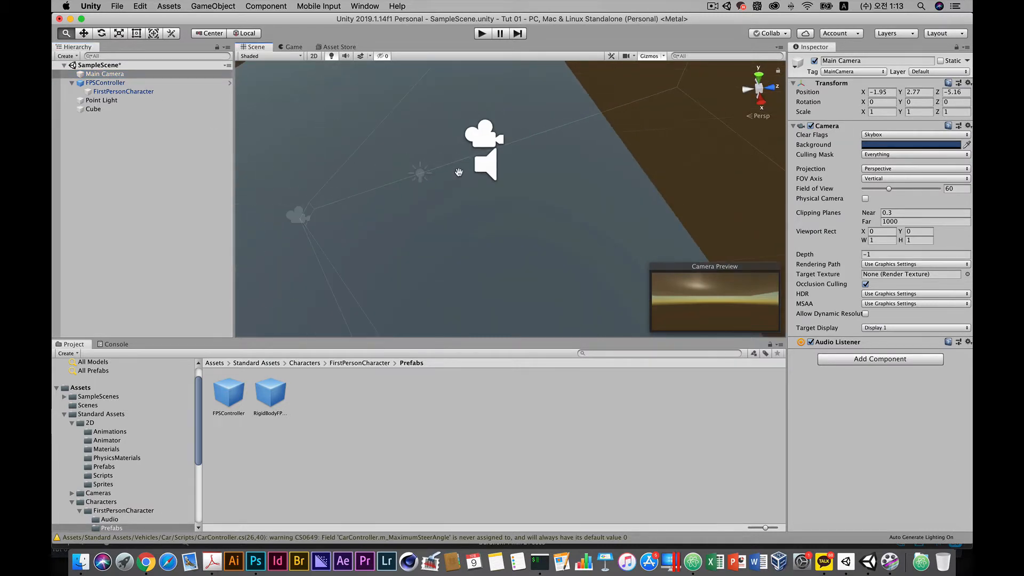
click(123, 74)
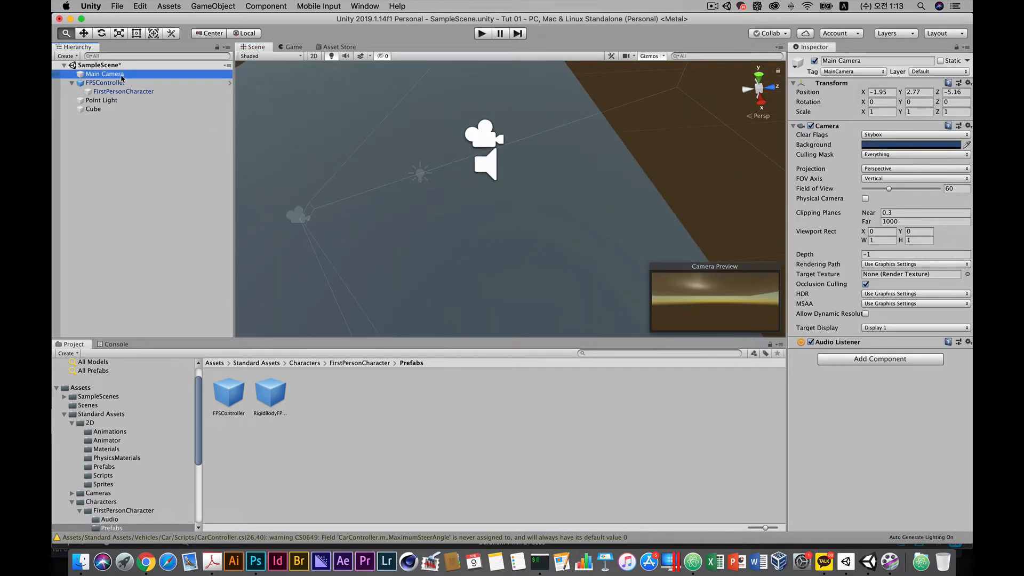
right_click(123, 74)
click(170, 131)
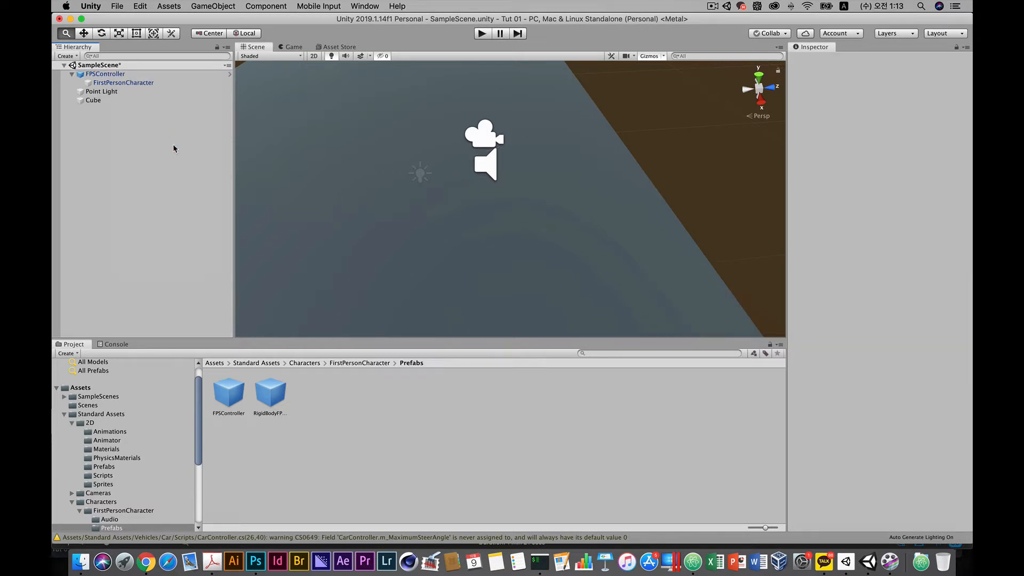
click(482, 34)
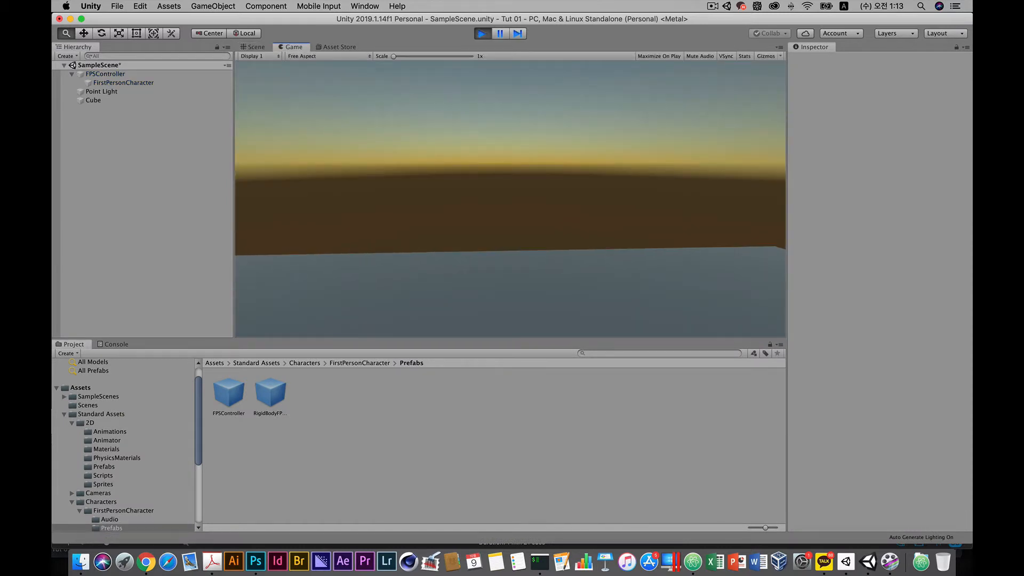
Walk and jump the first-person character around the cube platform to test its movement, and stop the game.
key(w)
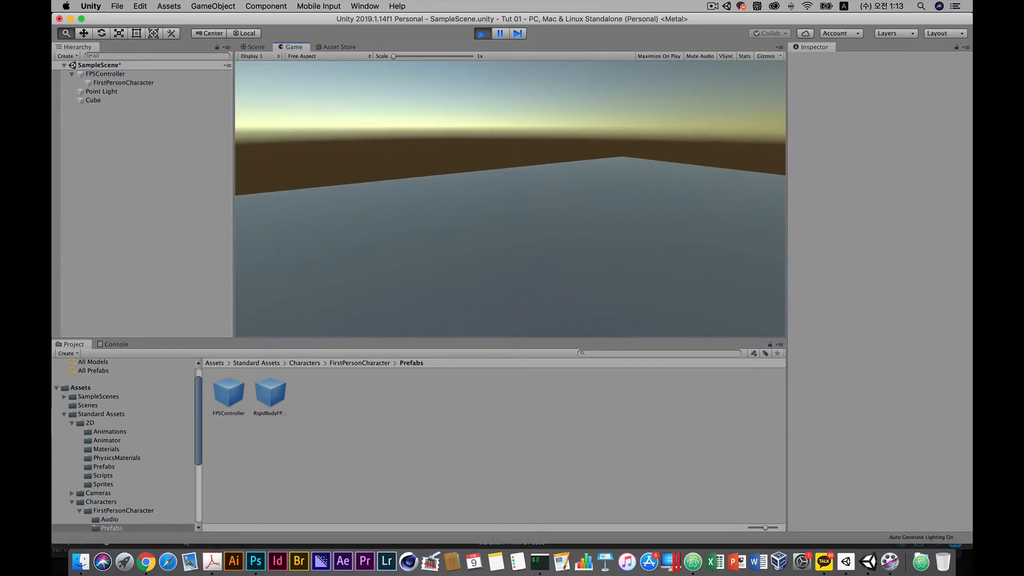
key(w)
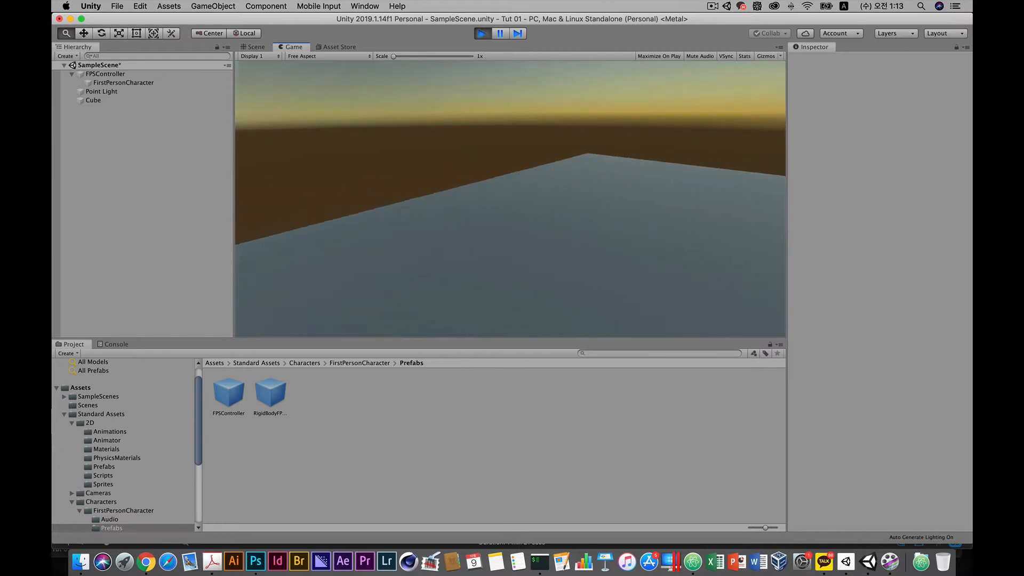
key(w)
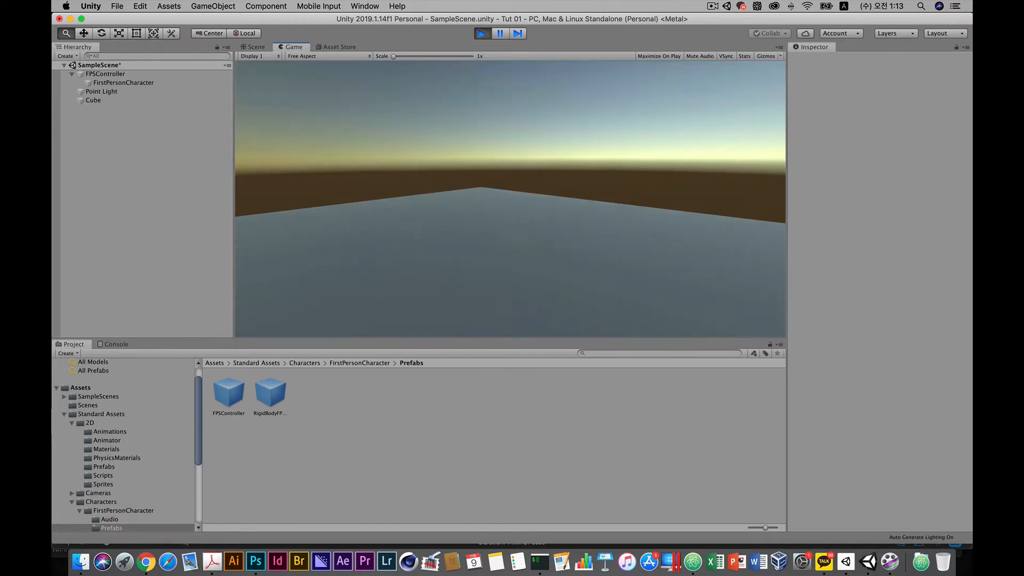
key(s)
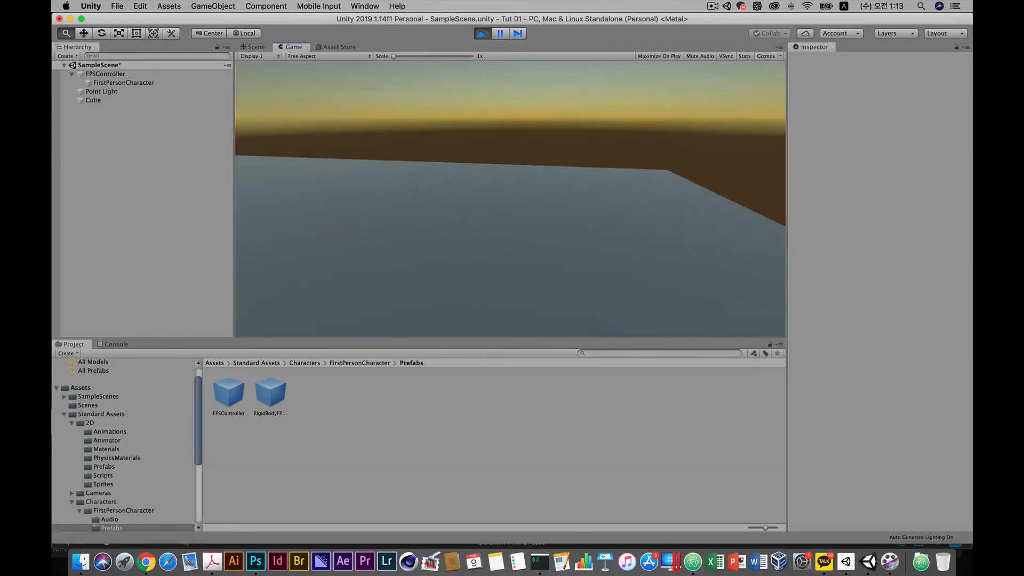
key(w)
key(space)
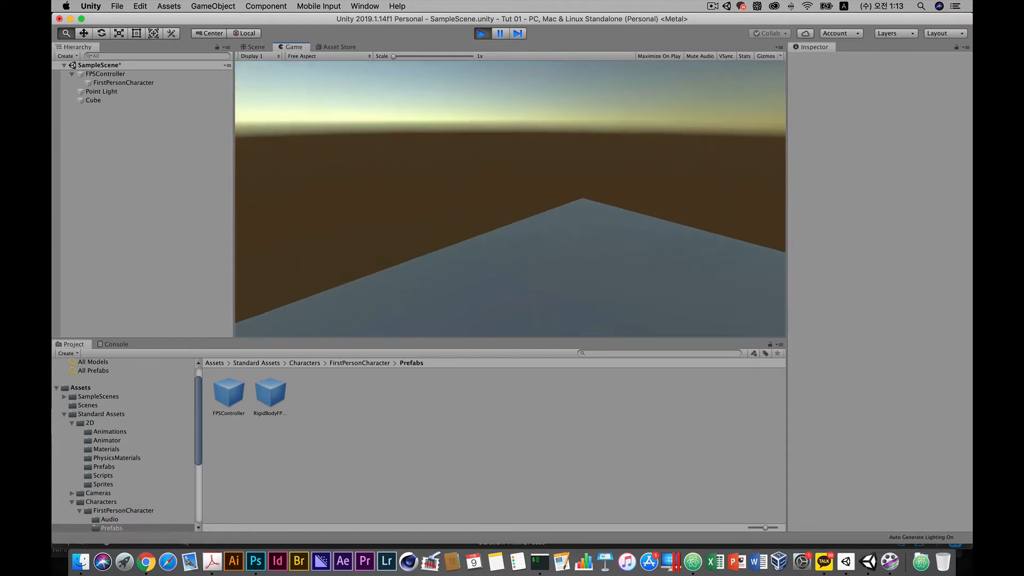
key(space)
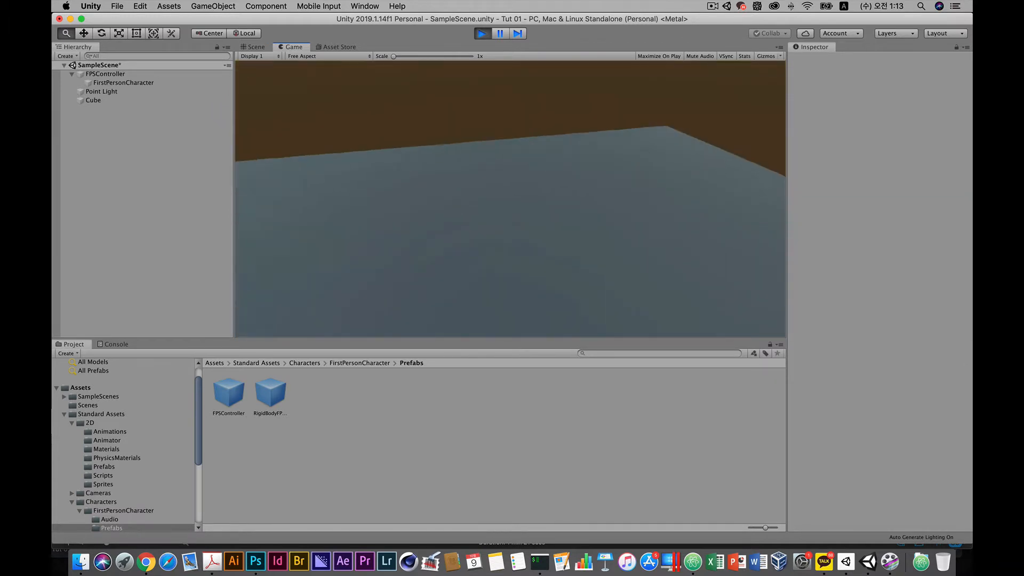
key(w)
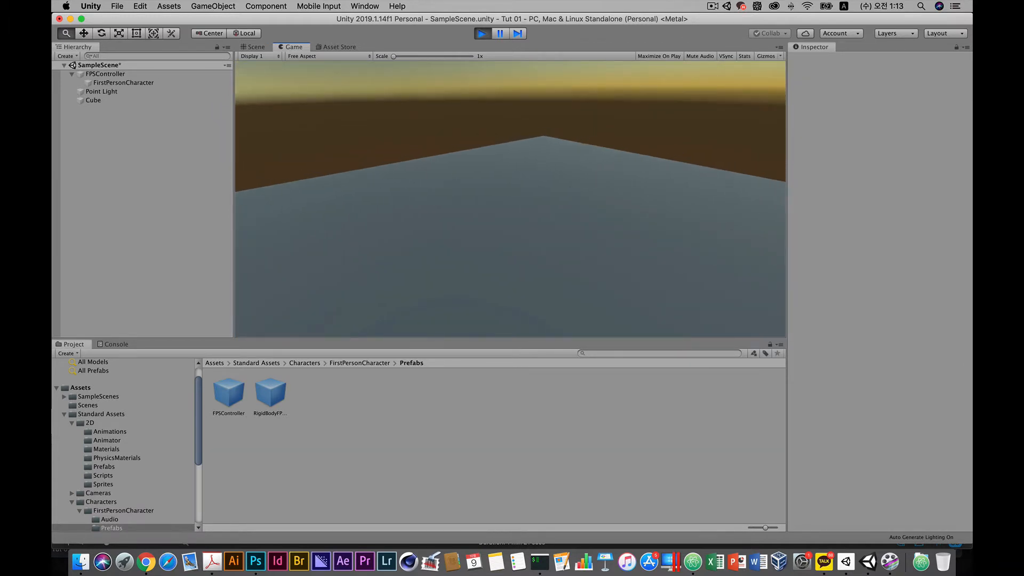
key(d)
key(w)
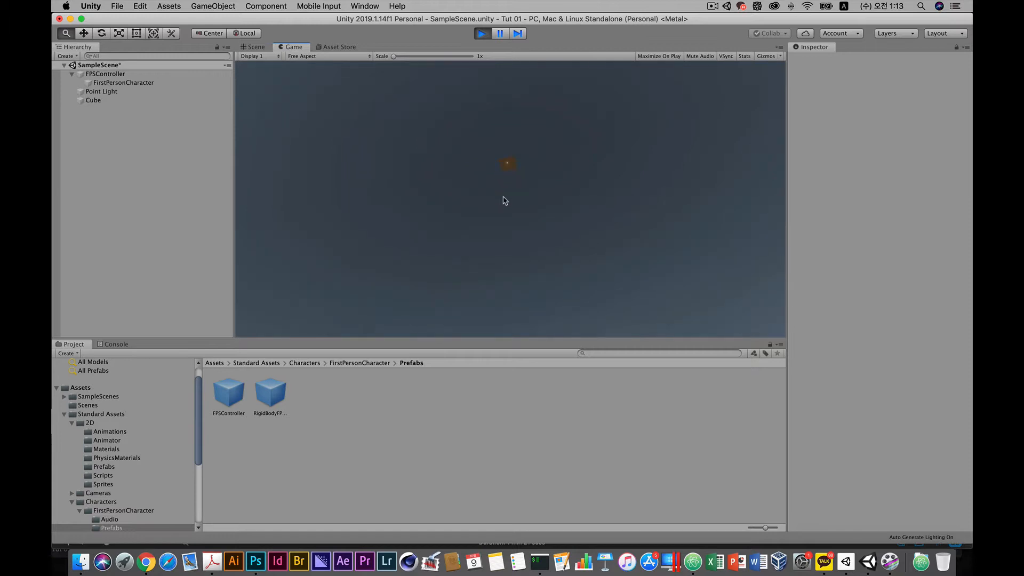
click(482, 34)
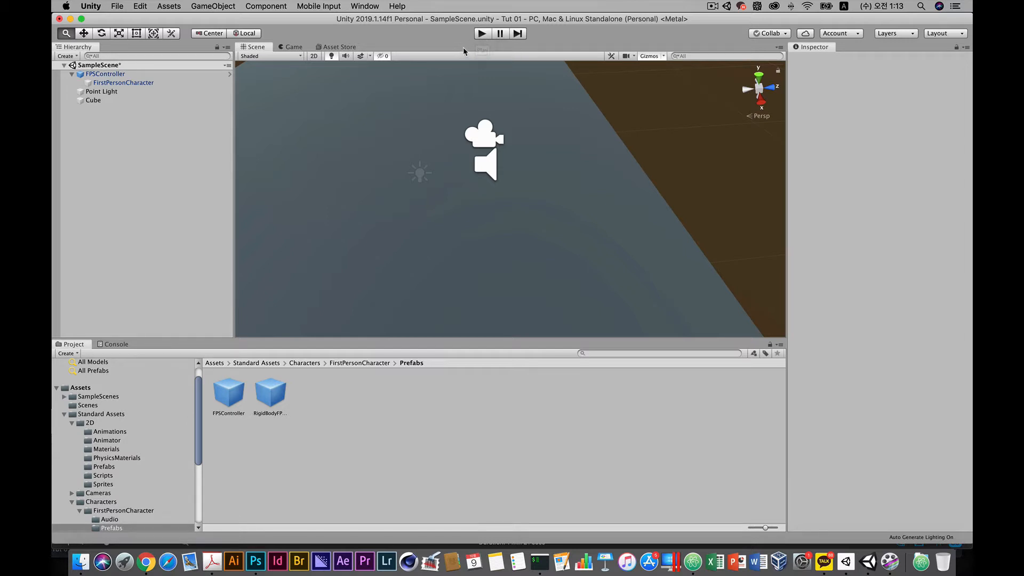
Run the game again and pause it to view the whole platform in the scene.
click(486, 36)
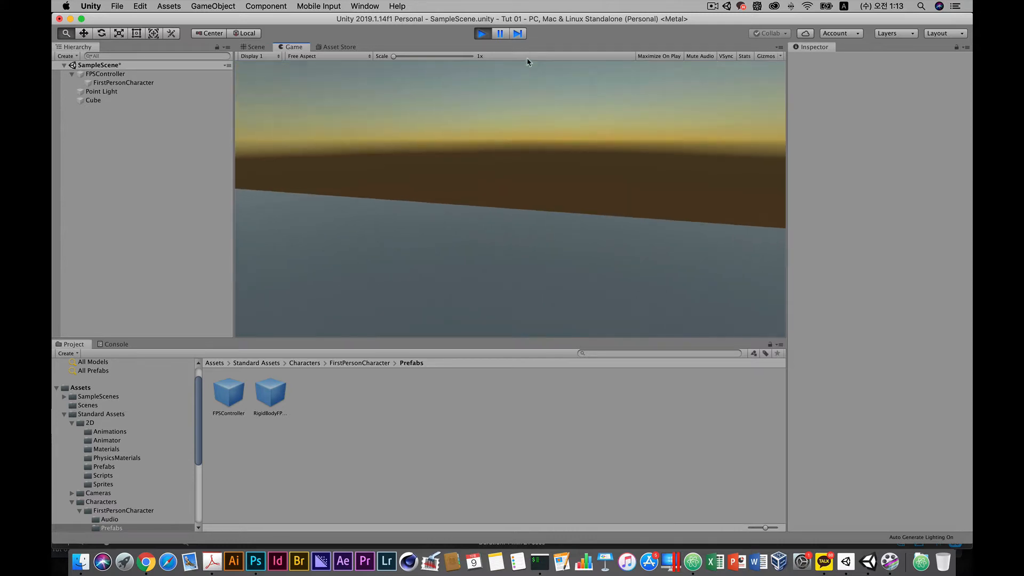
click(500, 33)
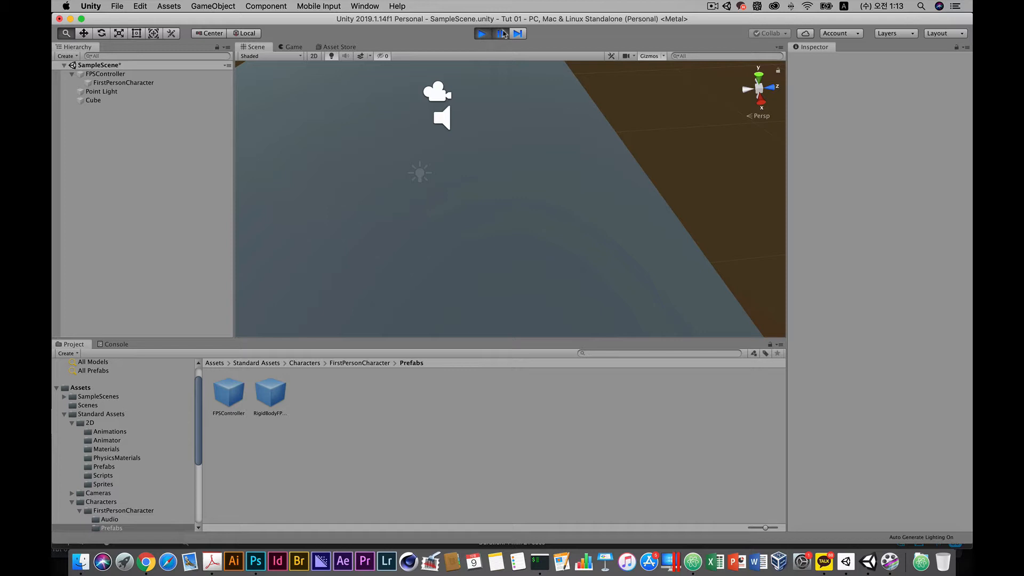
right_drag(564, 273, 486, 196)
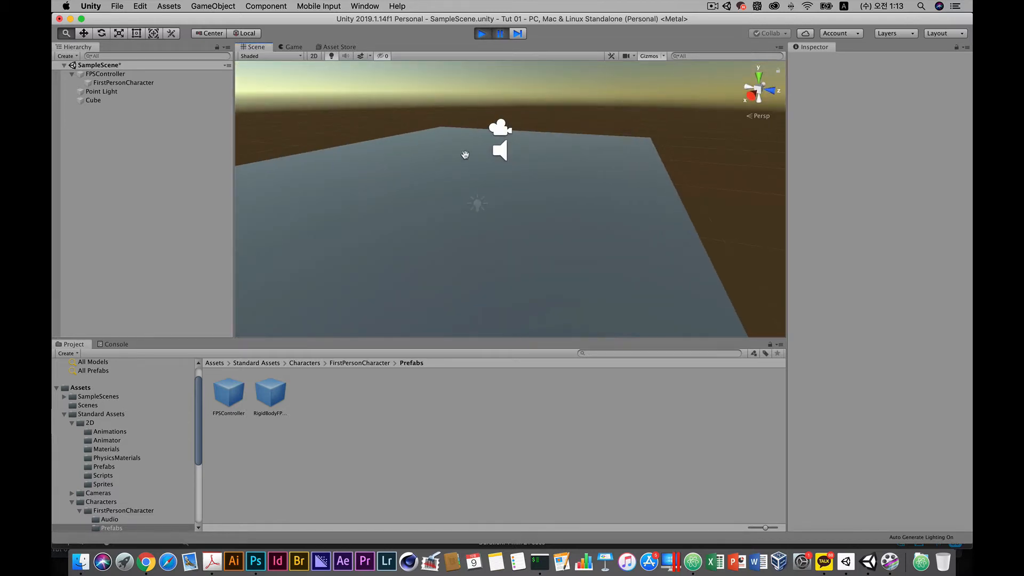
scroll(528, 162, up, 2)
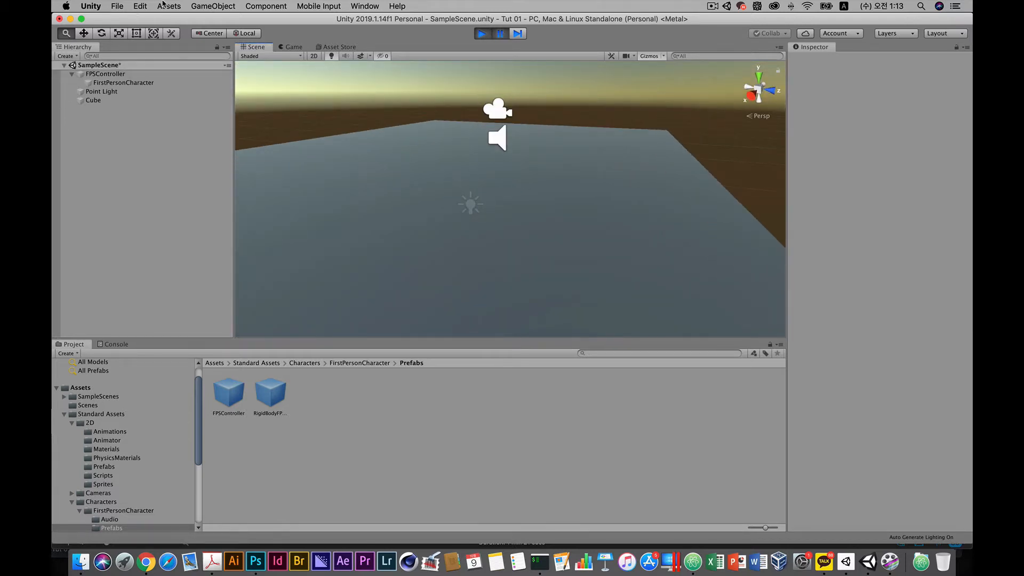
click(213, 5)
mouse_move(216, 40)
click(323, 40)
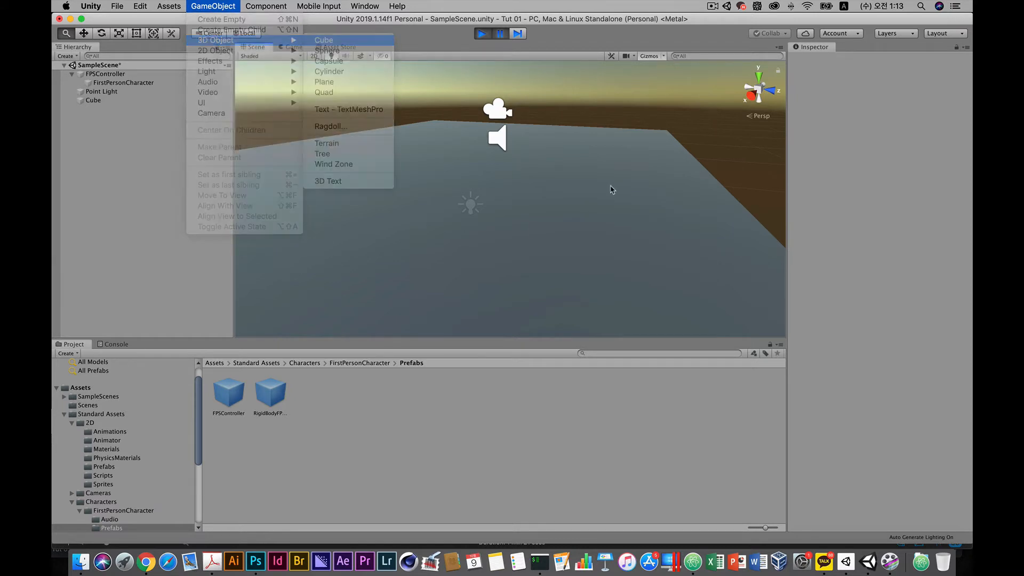
key(super+BackSpace)
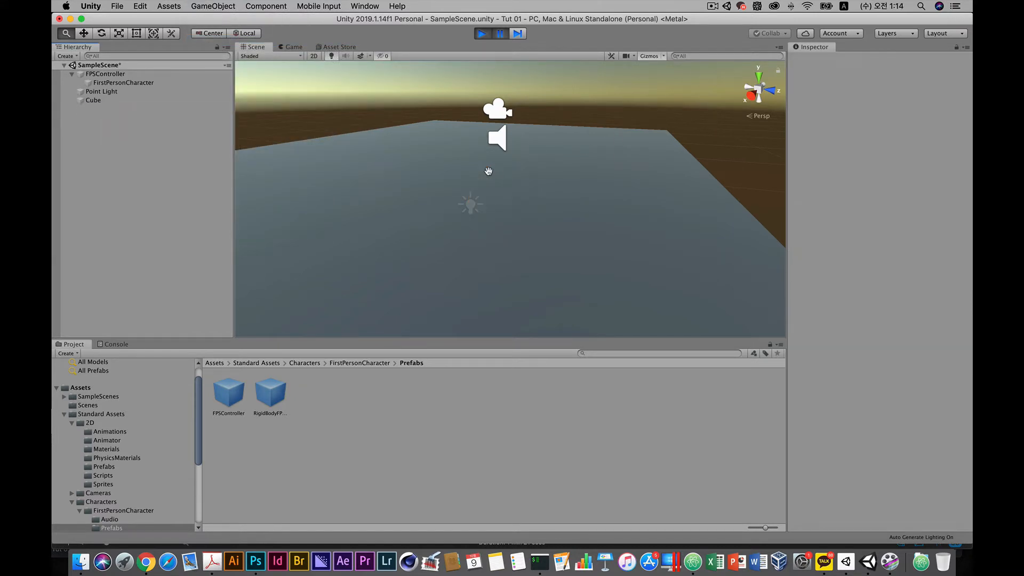
Add a 3D sphere to the paused game and move it along the X axis to about 2.54.
click(213, 6)
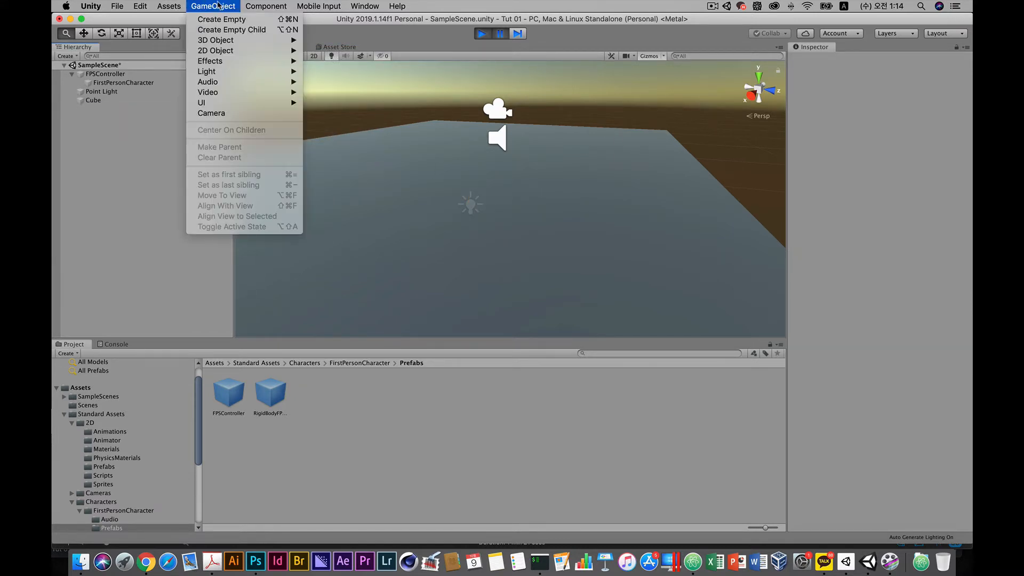
mouse_move(242, 43)
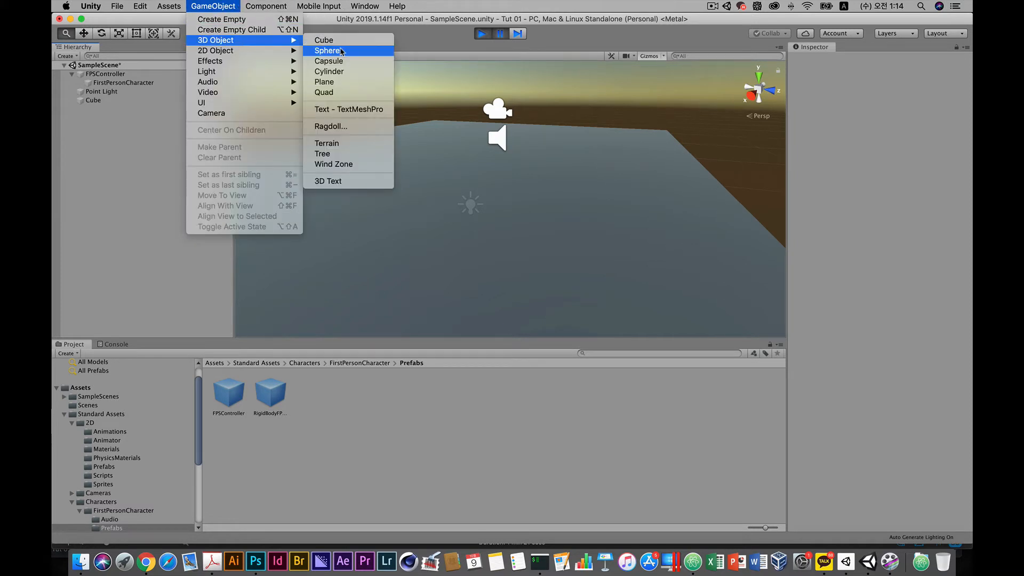
click(341, 50)
click(83, 33)
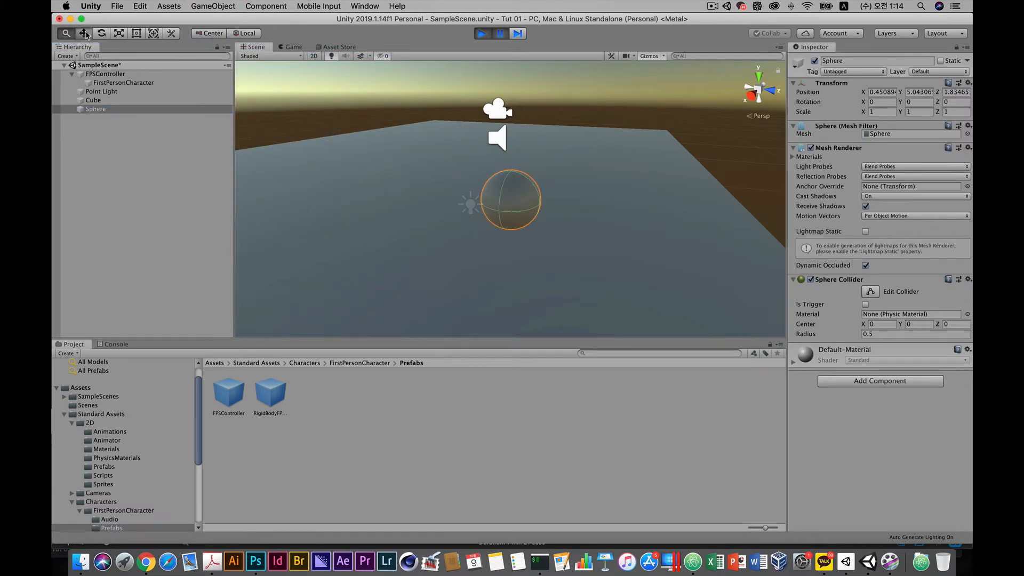
drag(486, 218, 439, 242)
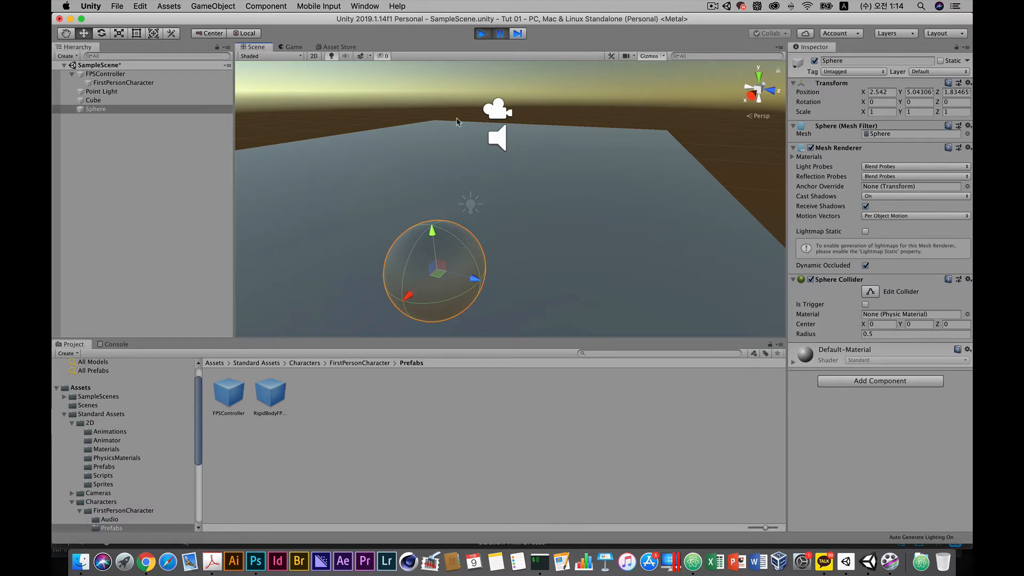
Resume the game, walk the first-person character around and into the sphere to test it, and stop the game.
click(481, 35)
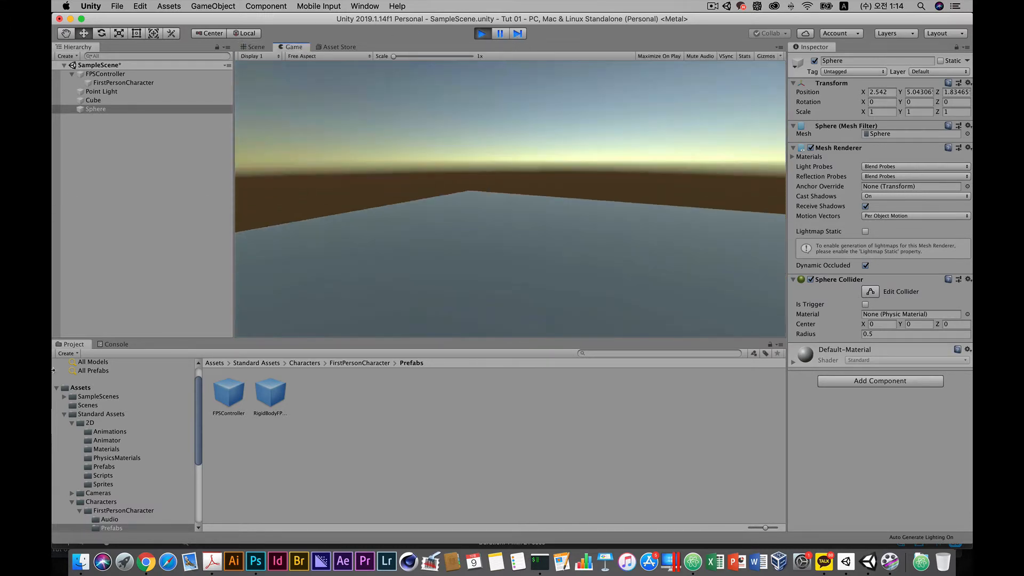
key(w)
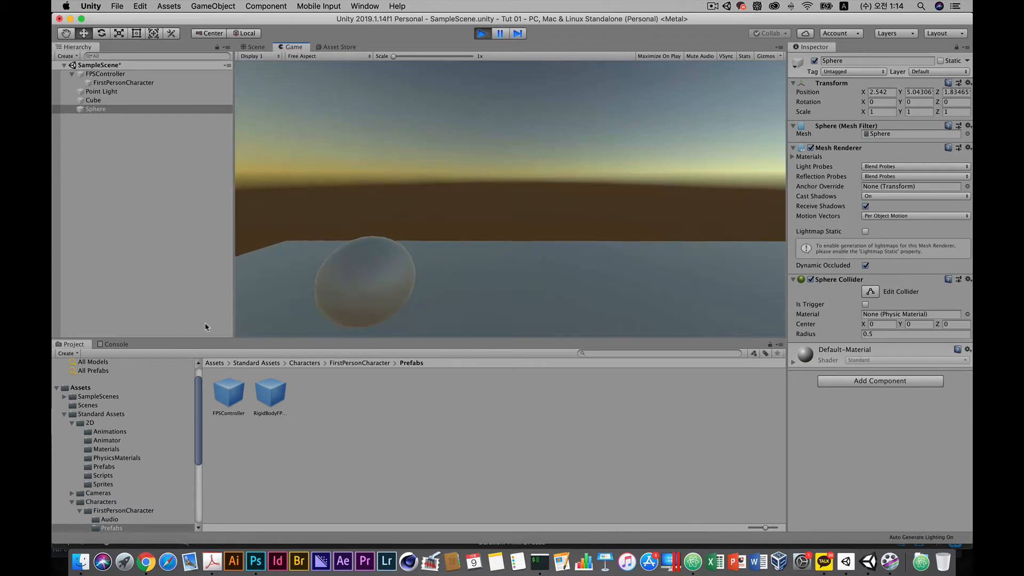
click(332, 249)
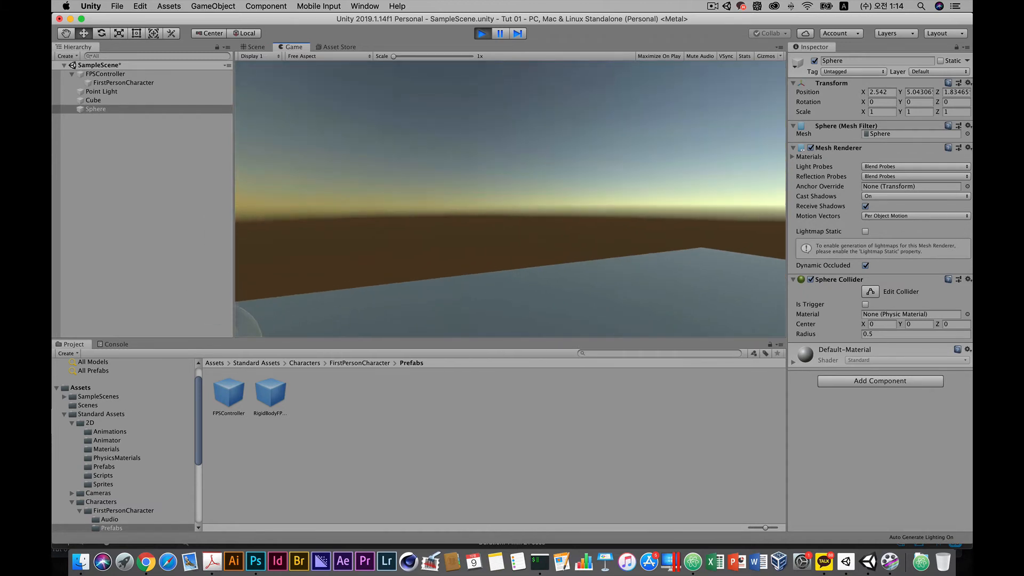
key(s)
key(s)
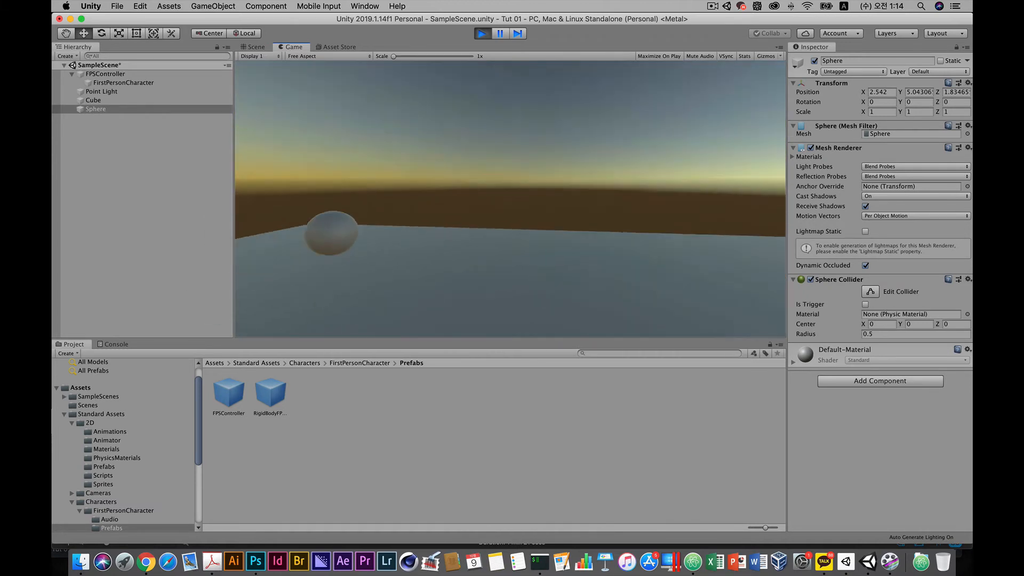
key(w)
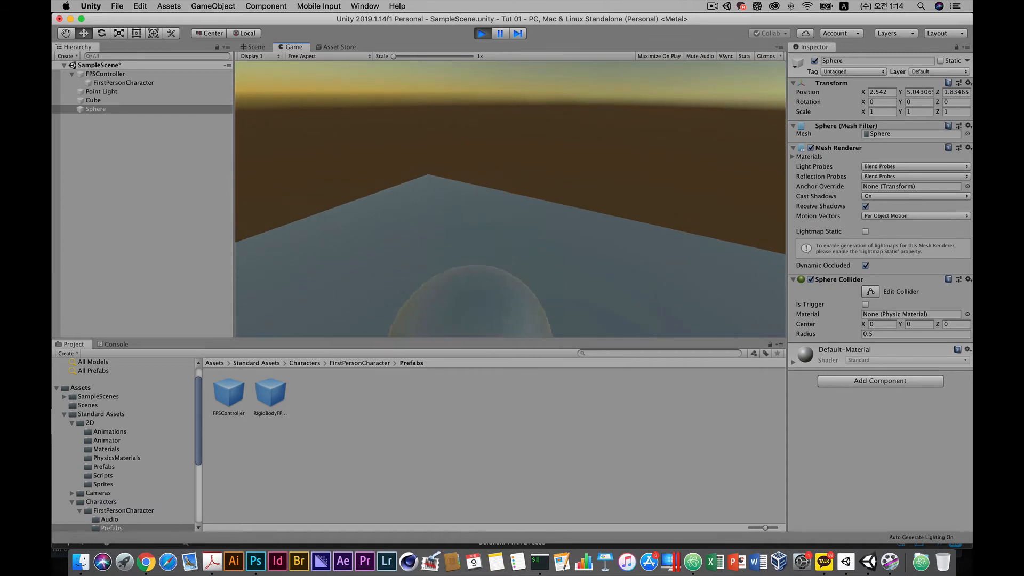
key(s)
key(w)
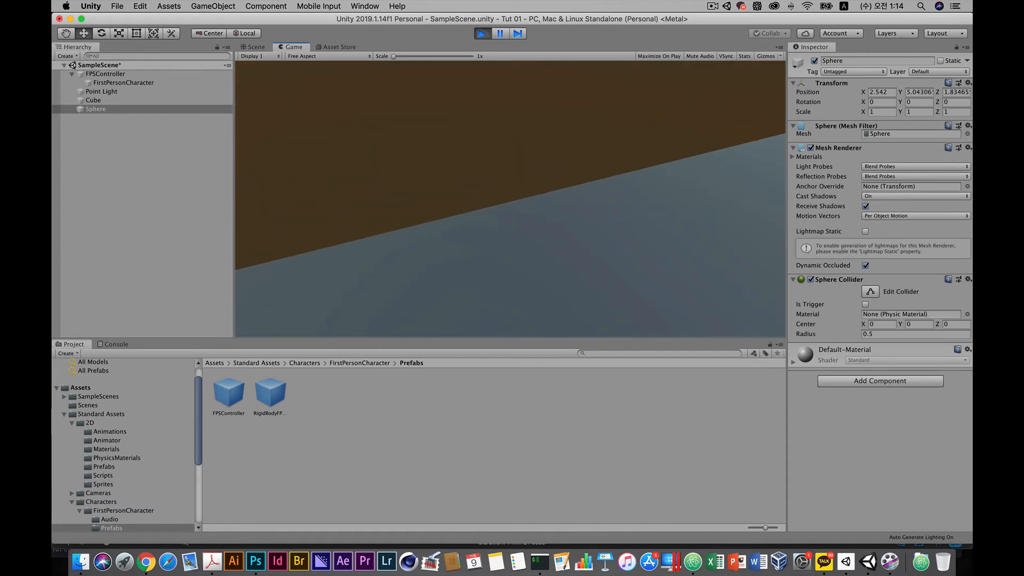
key(s)
key(w)
key(s)
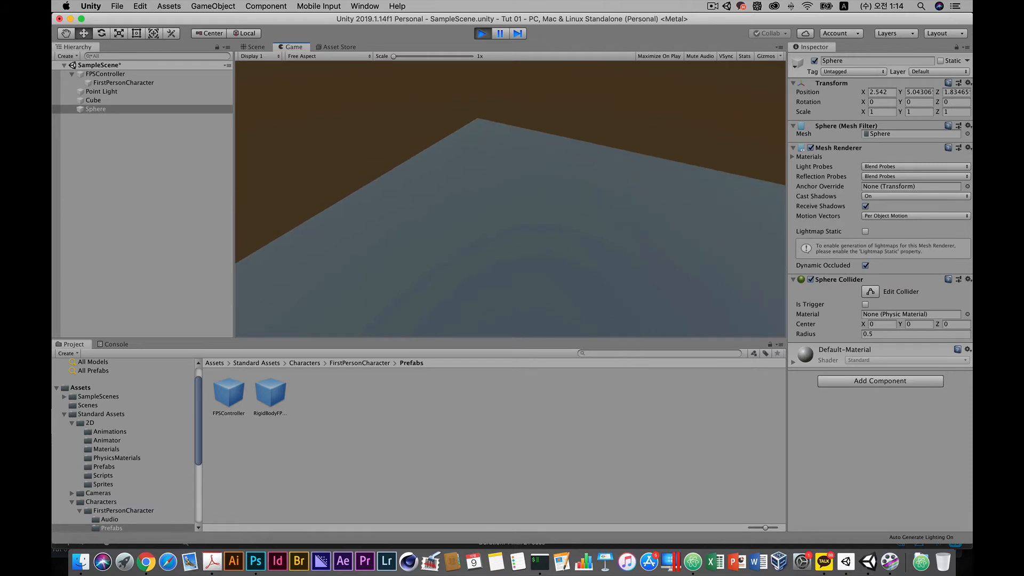
key(w)
key(d)
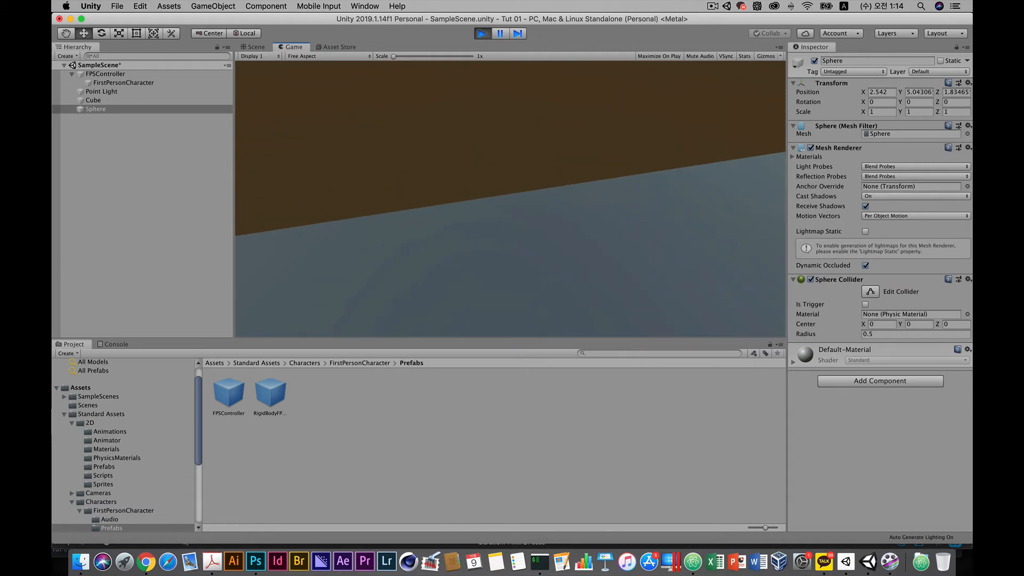
key(s)
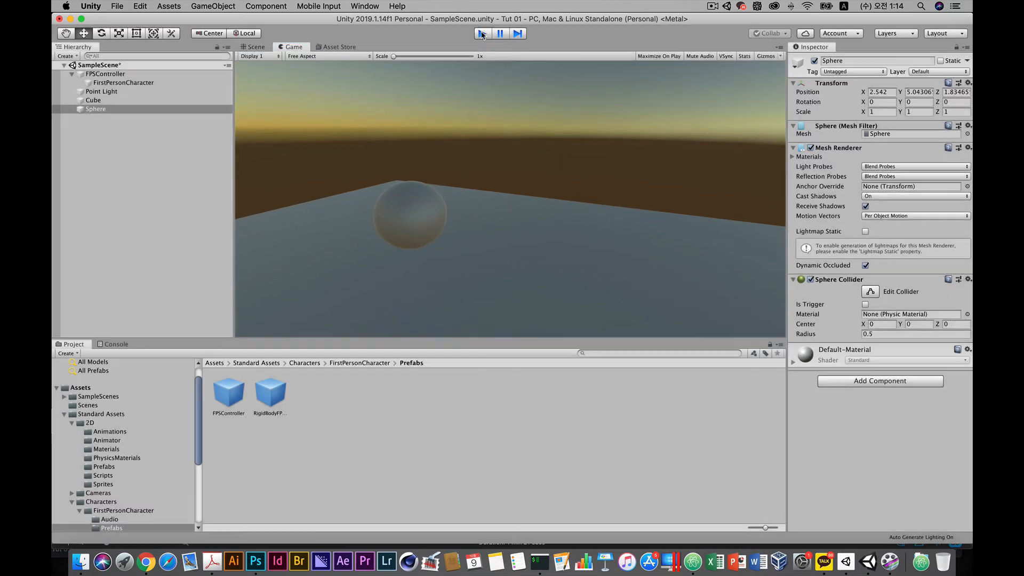
click(481, 33)
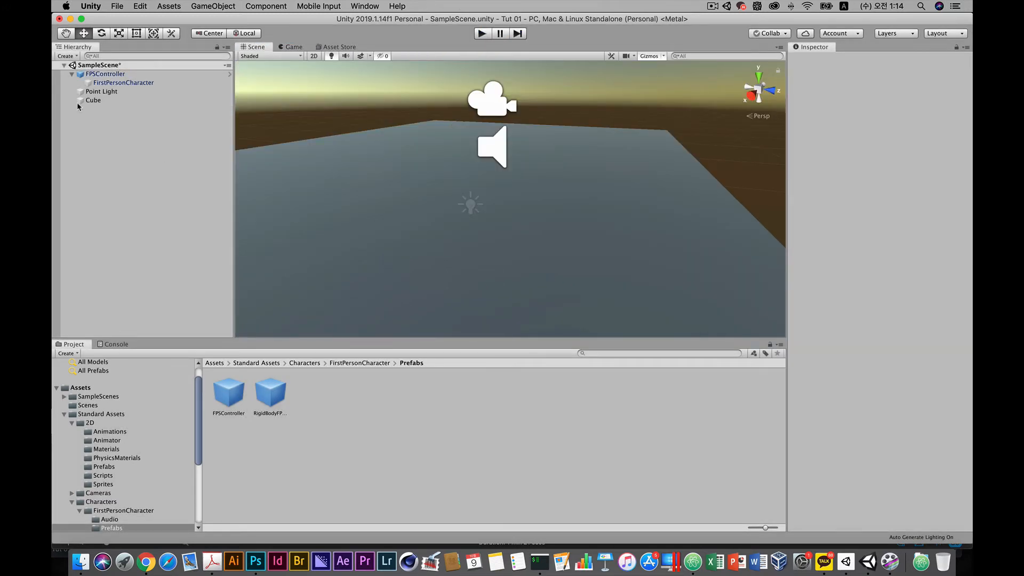
Open the ThirdPersonCharacter Prefabs folder within the Standard Assets Characters folder.
click(371, 363)
double_click(303, 401)
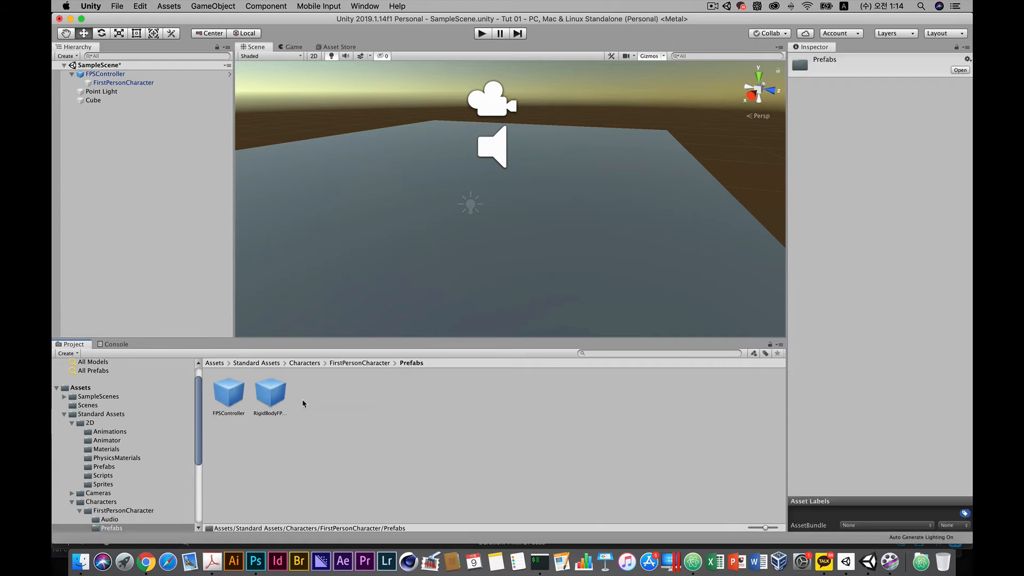
click(362, 364)
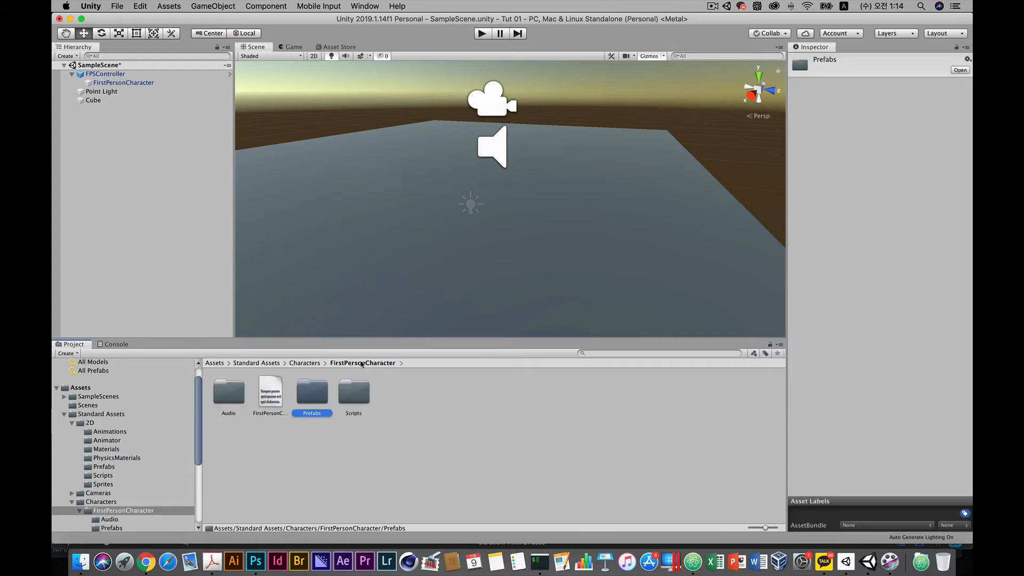
click(315, 363)
double_click(306, 388)
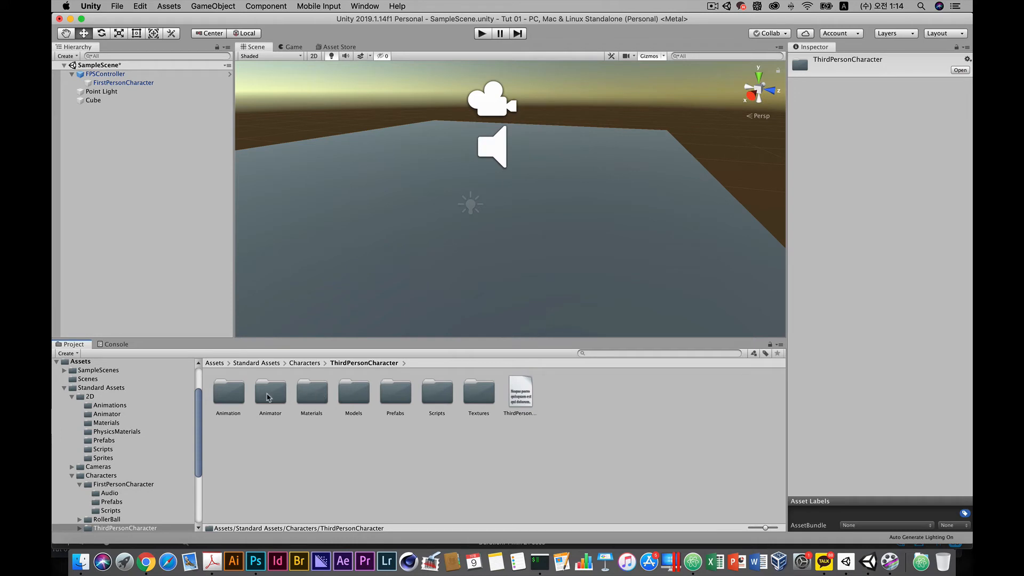
double_click(397, 394)
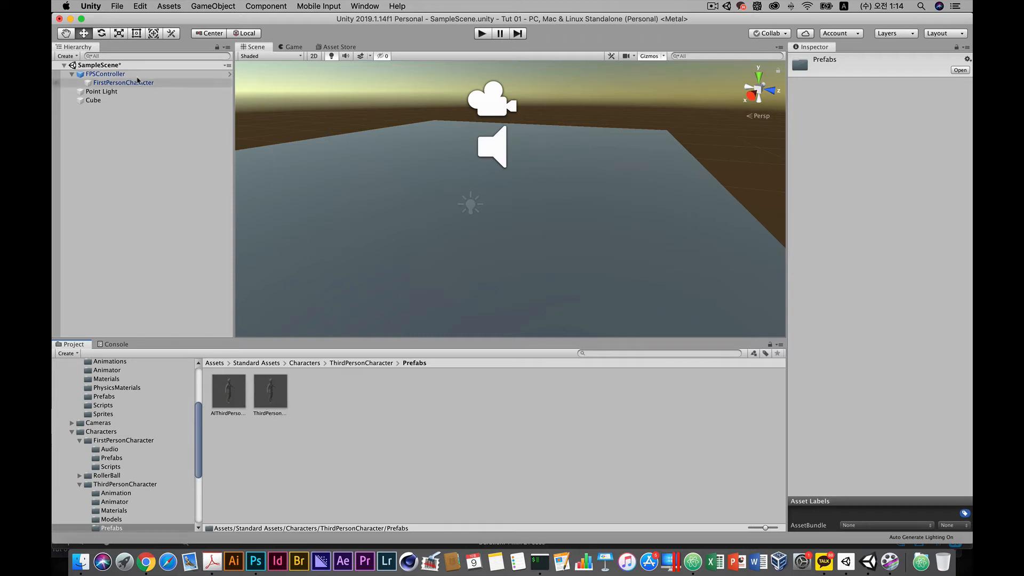
Delete the FPSController from the scene.
click(72, 74)
right_click(101, 76)
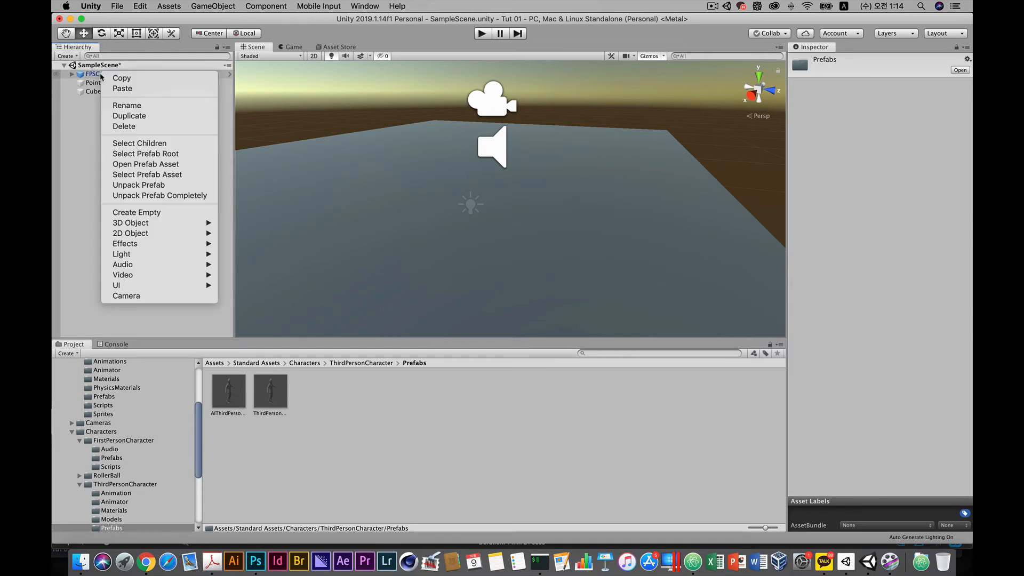
click(100, 76)
right_click(99, 77)
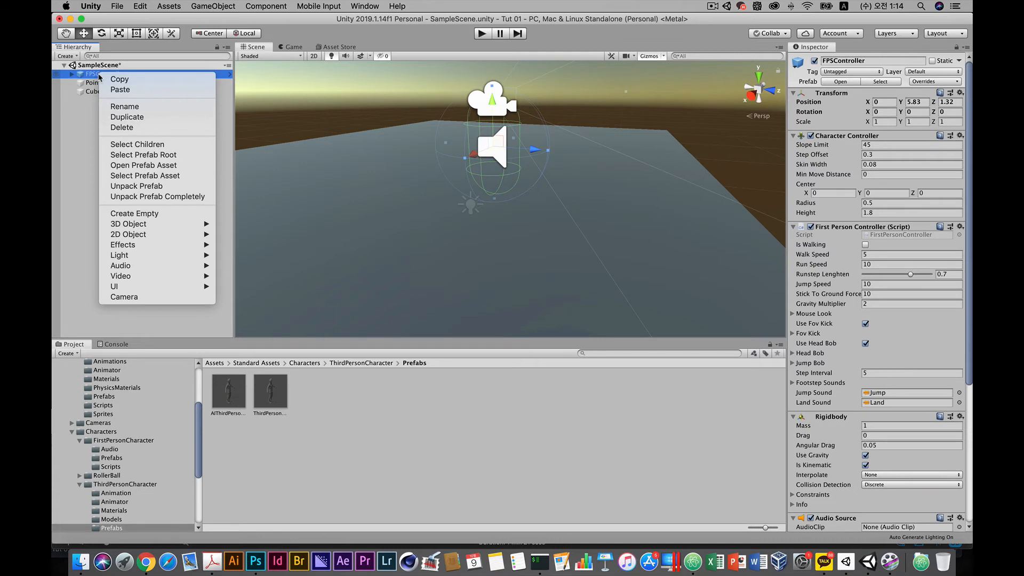
click(122, 127)
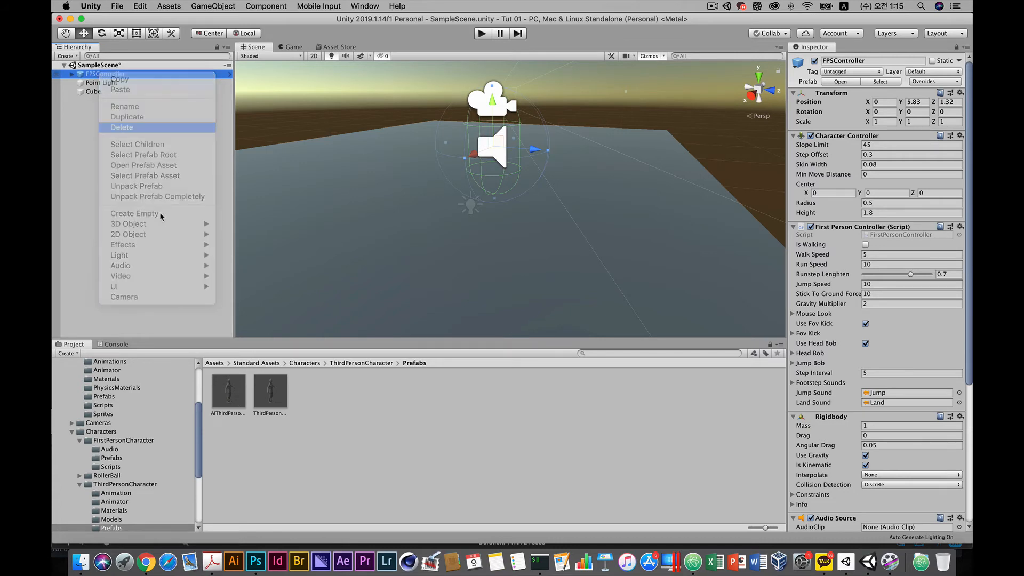
Place the ThirdPersonController prefab on the cube platform and raise it to a Y position of about 4.567.
drag(260, 395, 411, 221)
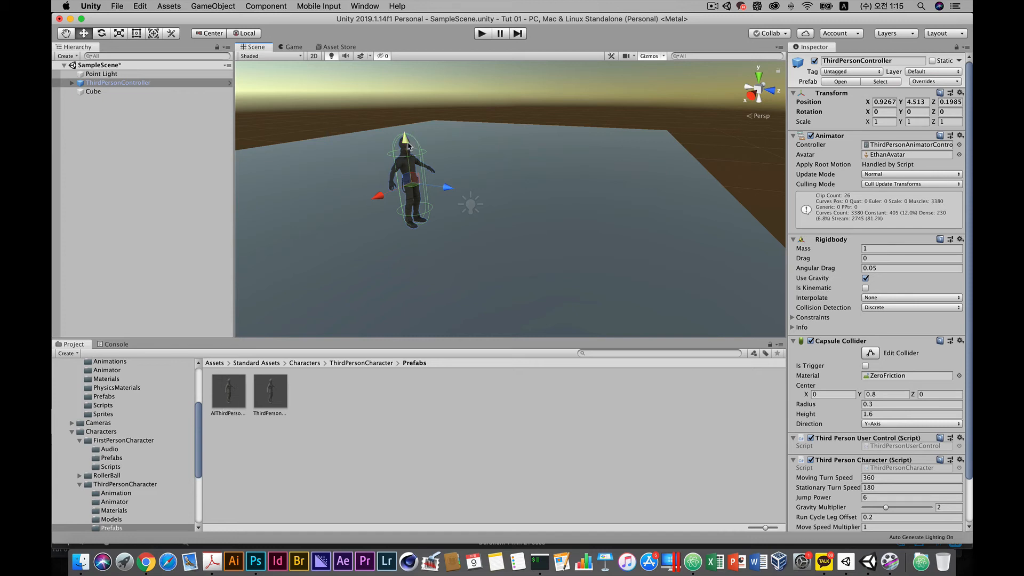
mouse_move(406, 139)
mouse_down()
mouse_move(404, 151)
mouse_move(404, 134)
mouse_up()
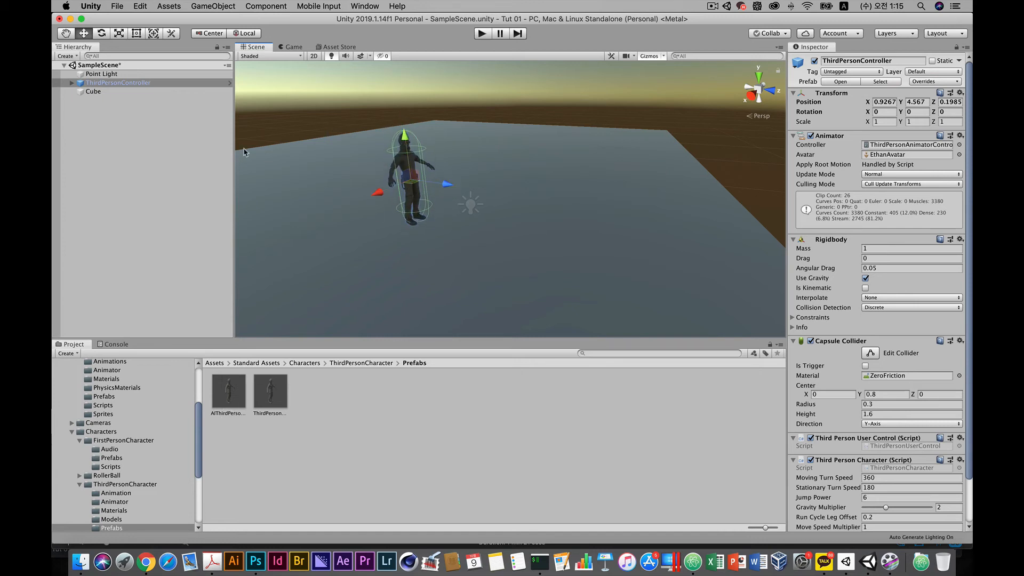
Run the game to test the scene with the third-person character, and stop it.
click(487, 35)
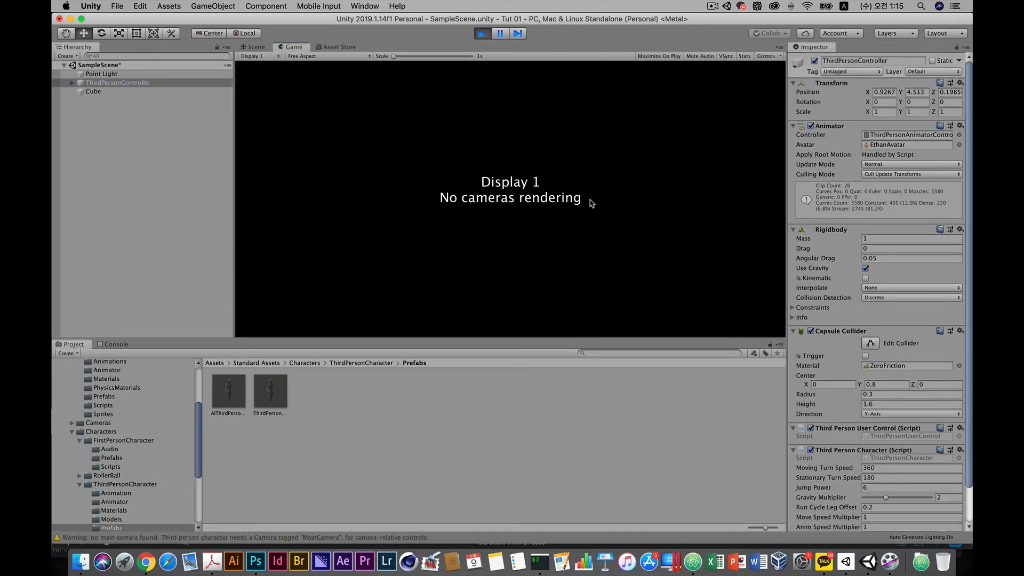
click(480, 35)
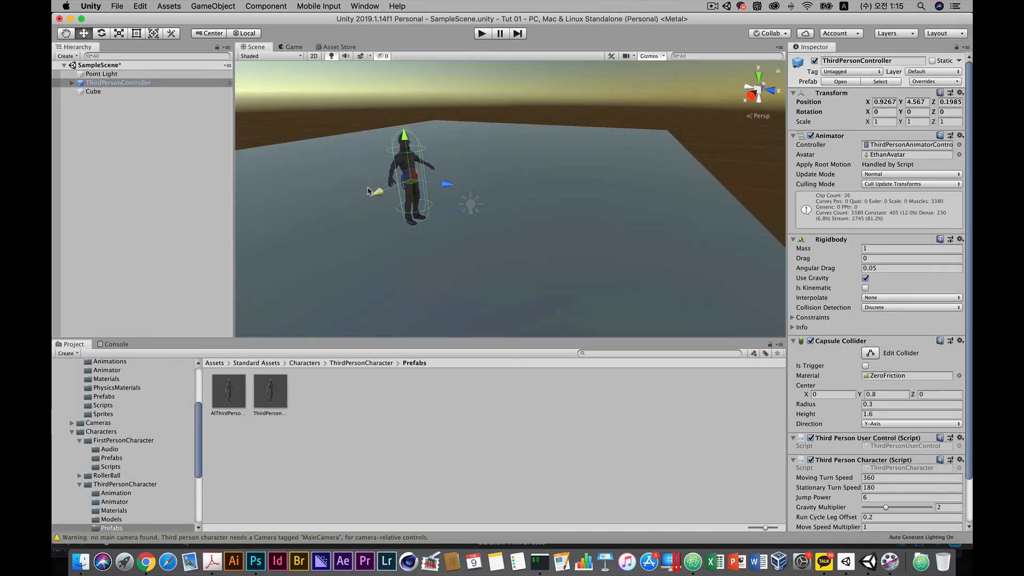
alt+drag(422, 202, 297, 196)
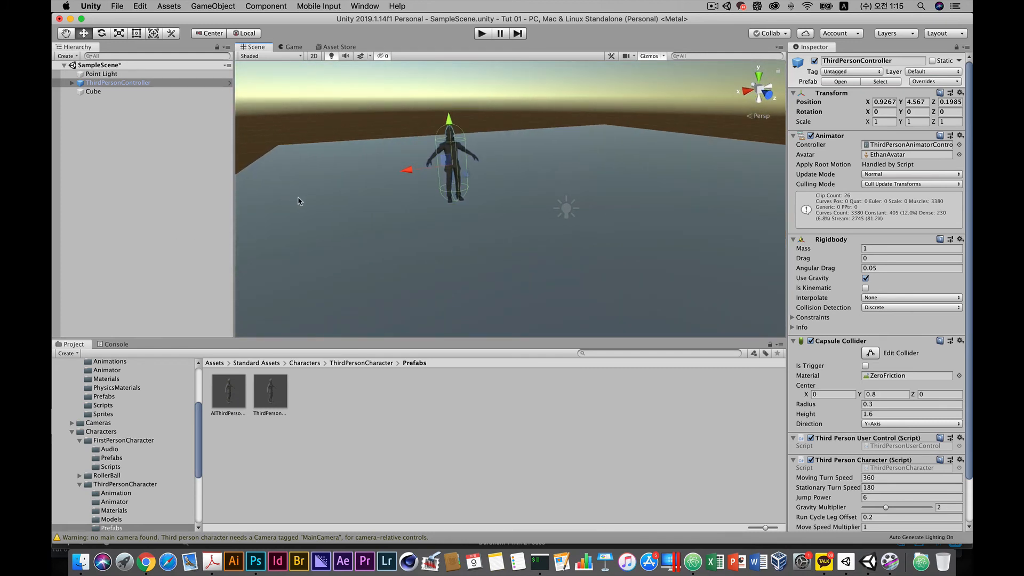
click(227, 6)
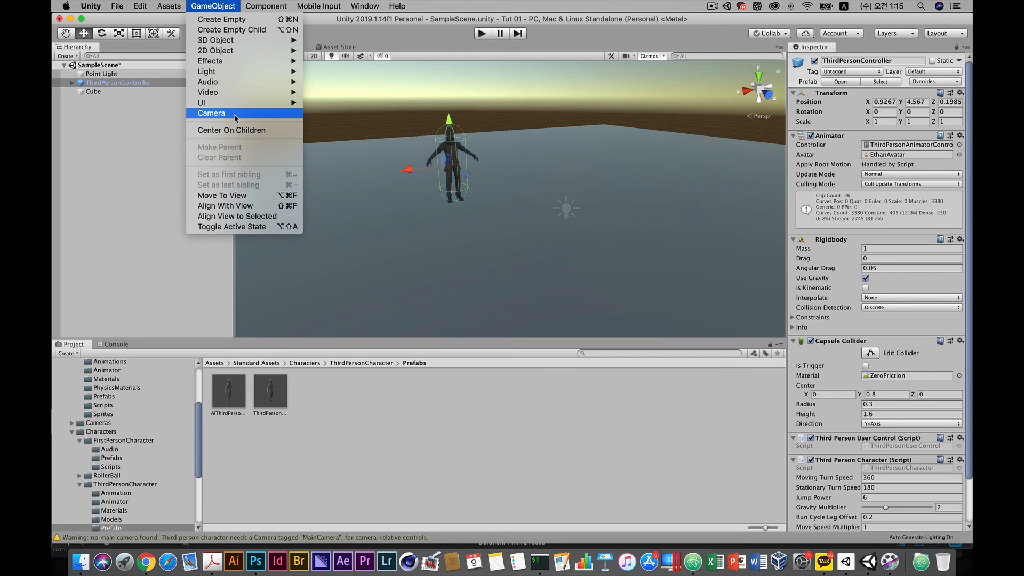
click(210, 3)
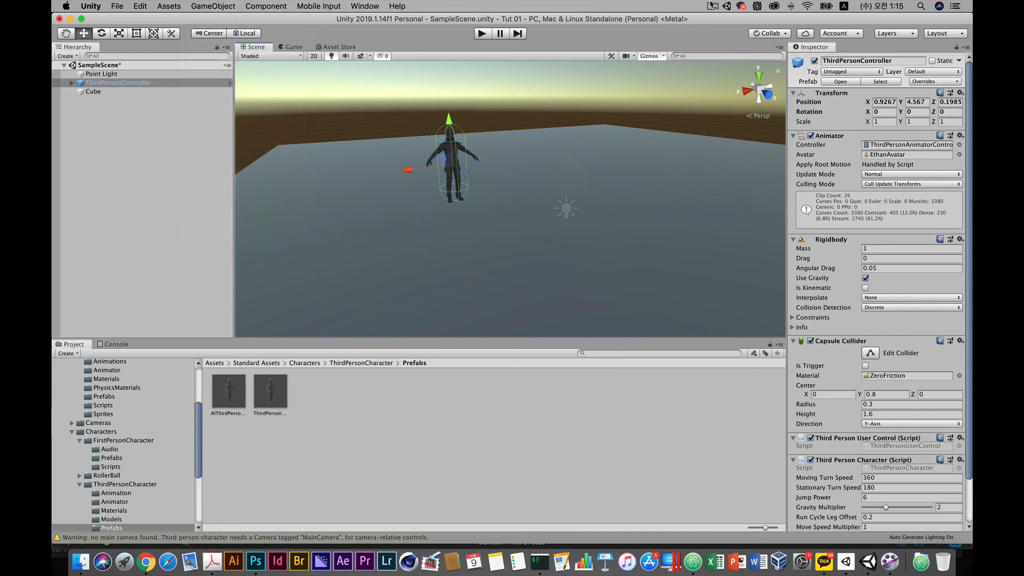